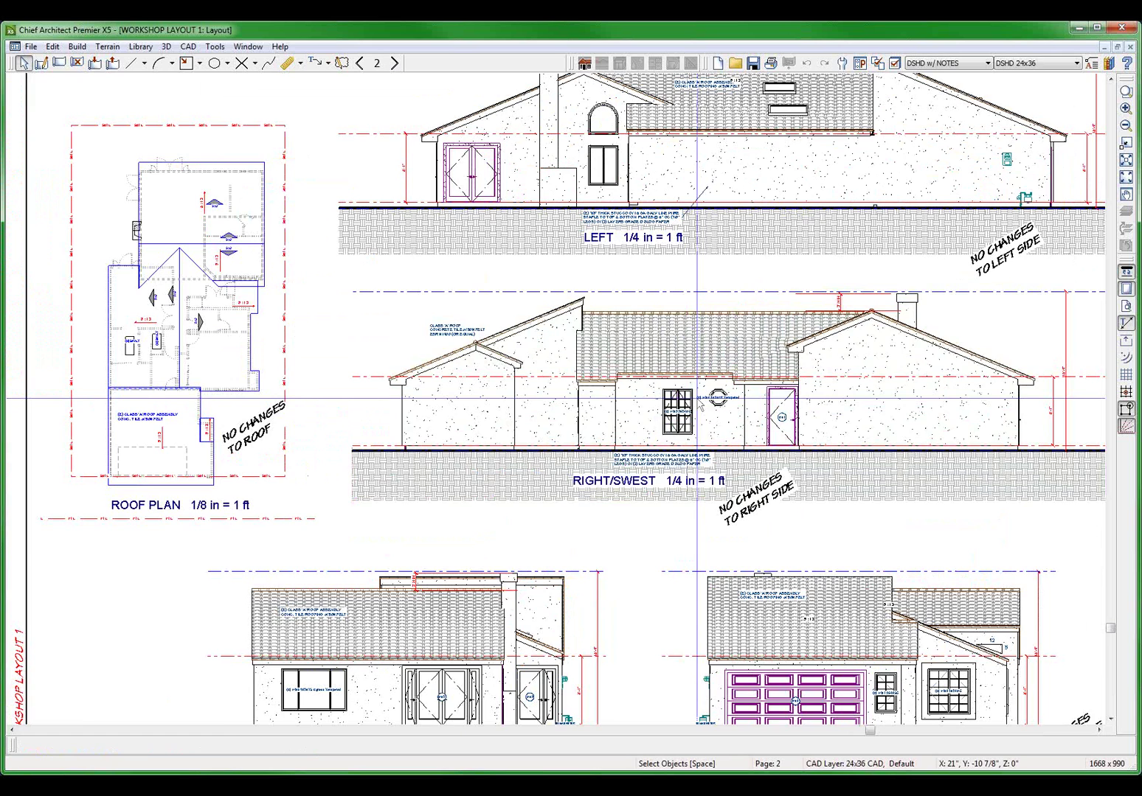
- Examine the roof plan and left elevation views on layout page 2
{"action": "scroll", "coordinate": [697, 399], "scroll_direction": "down", "scroll_amount": 3}
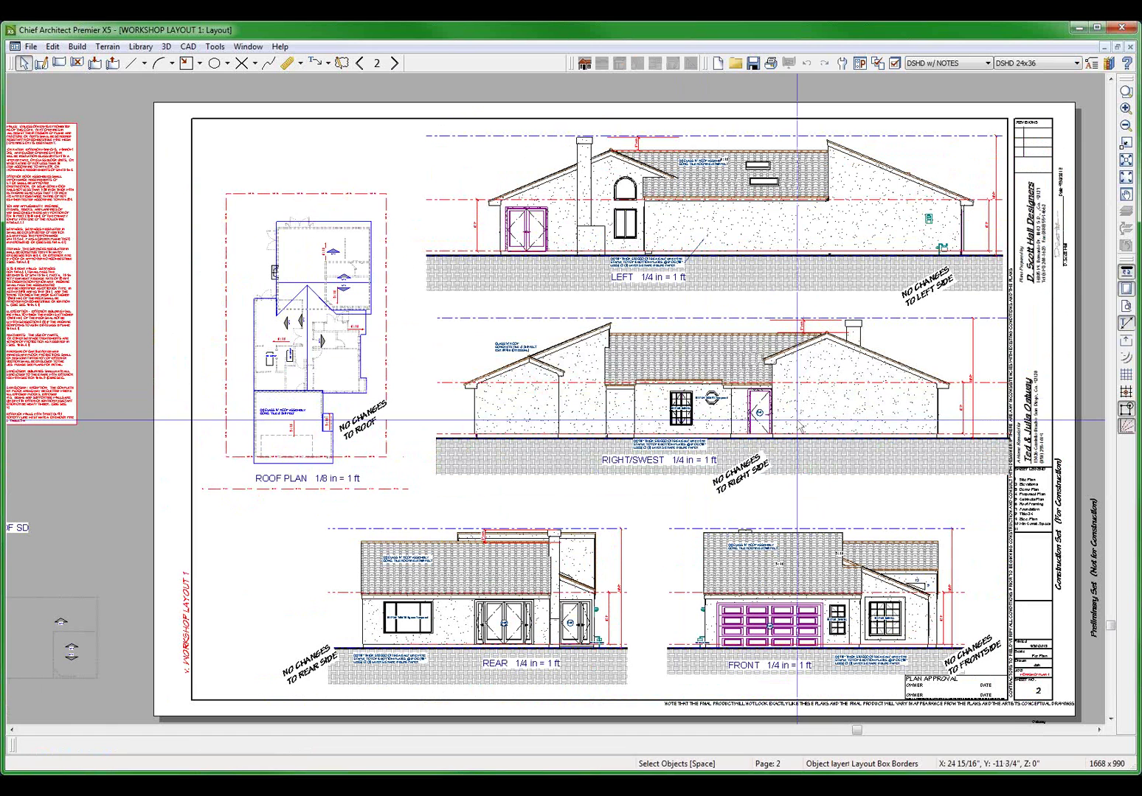
{"action": "left_click", "coordinate": [382, 361]}
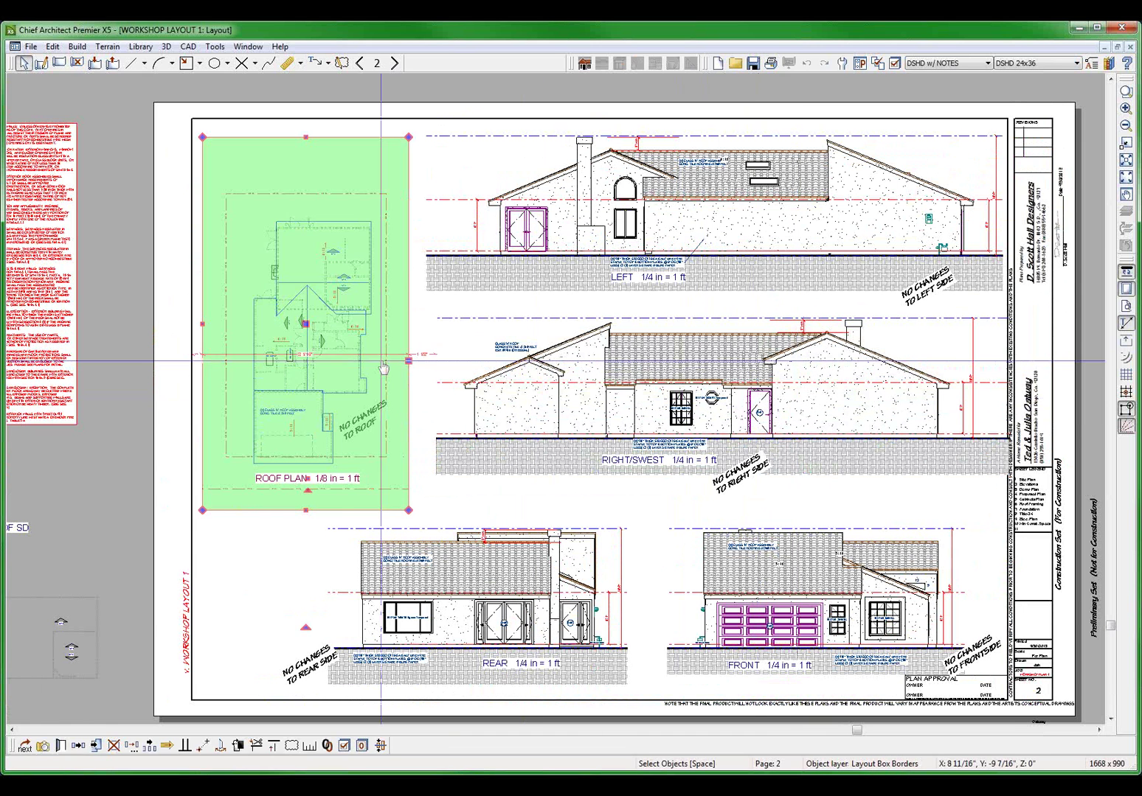
{"action": "key", "text": "Escape"}
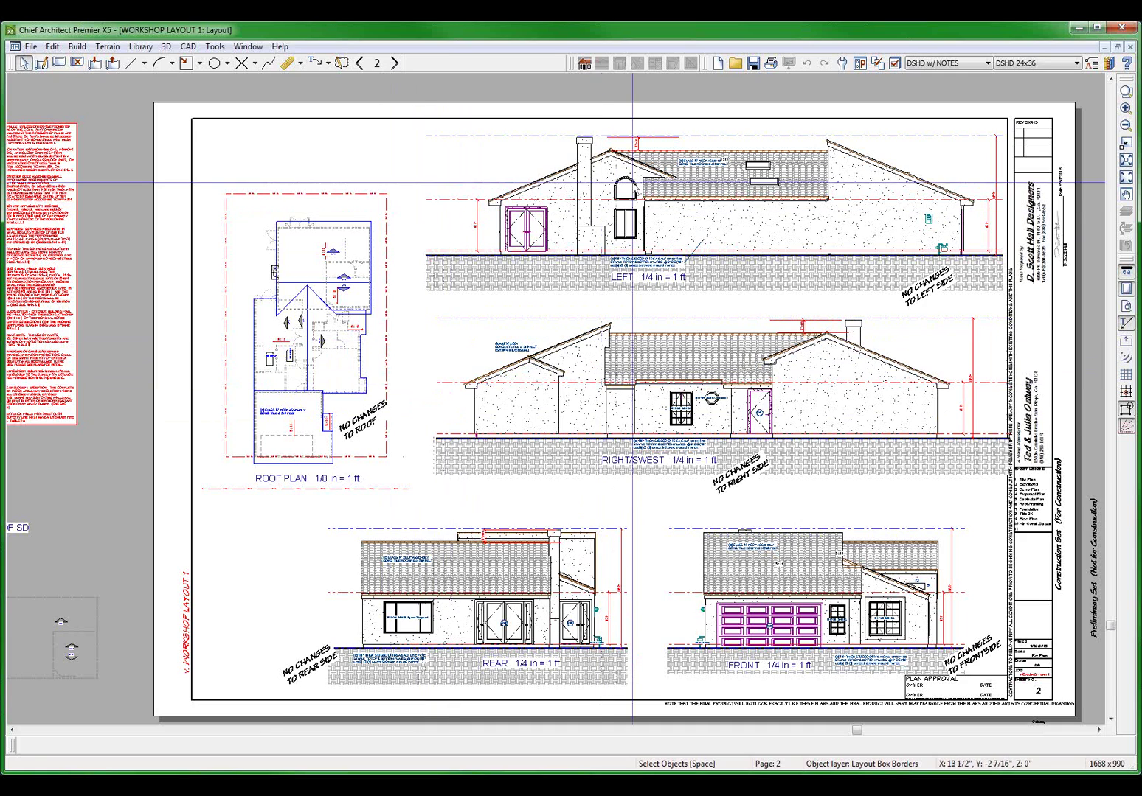
{"action": "scroll", "coordinate": [629, 192], "scroll_direction": "up", "scroll_amount": 2}
{"action": "left_click", "coordinate": [629, 196]}
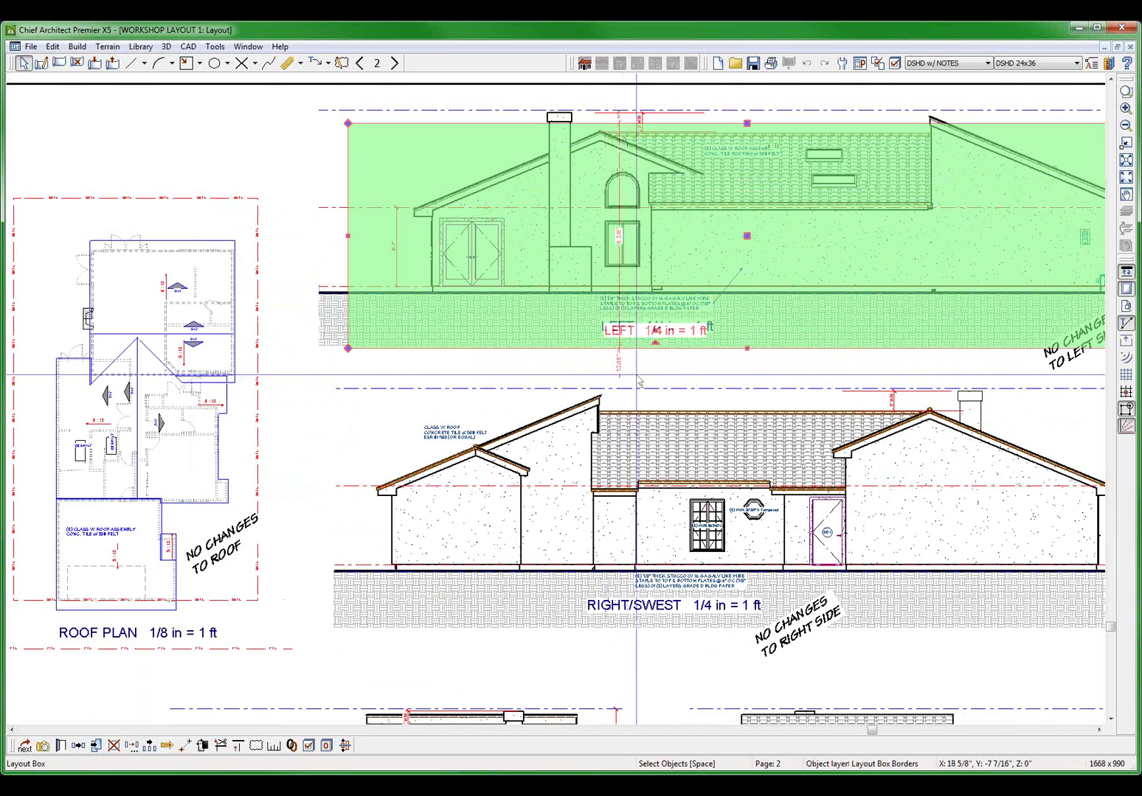
{"action": "scroll", "coordinate": [658, 354], "scroll_direction": "down", "scroll_amount": 2}
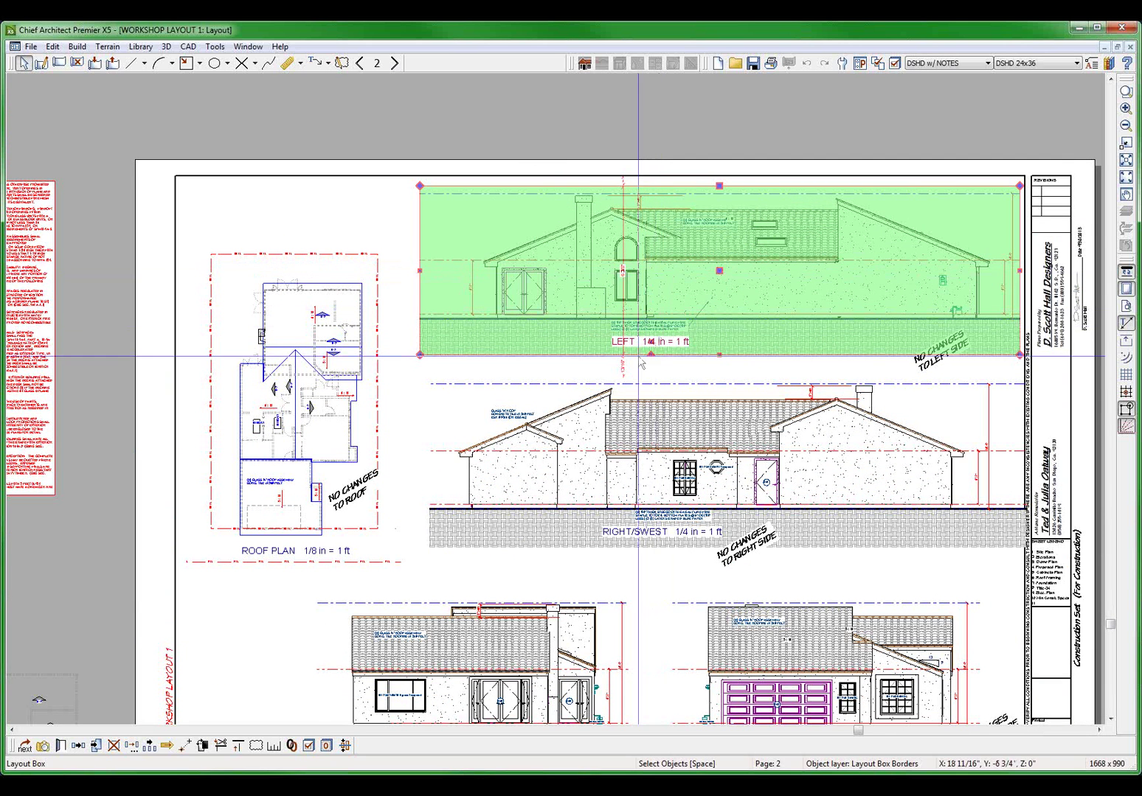
{"action": "scroll", "coordinate": [734, 619], "scroll_direction": "down", "scroll_amount": 1}
{"action": "scroll", "coordinate": [736, 622], "scroll_direction": "up", "scroll_amount": 2}
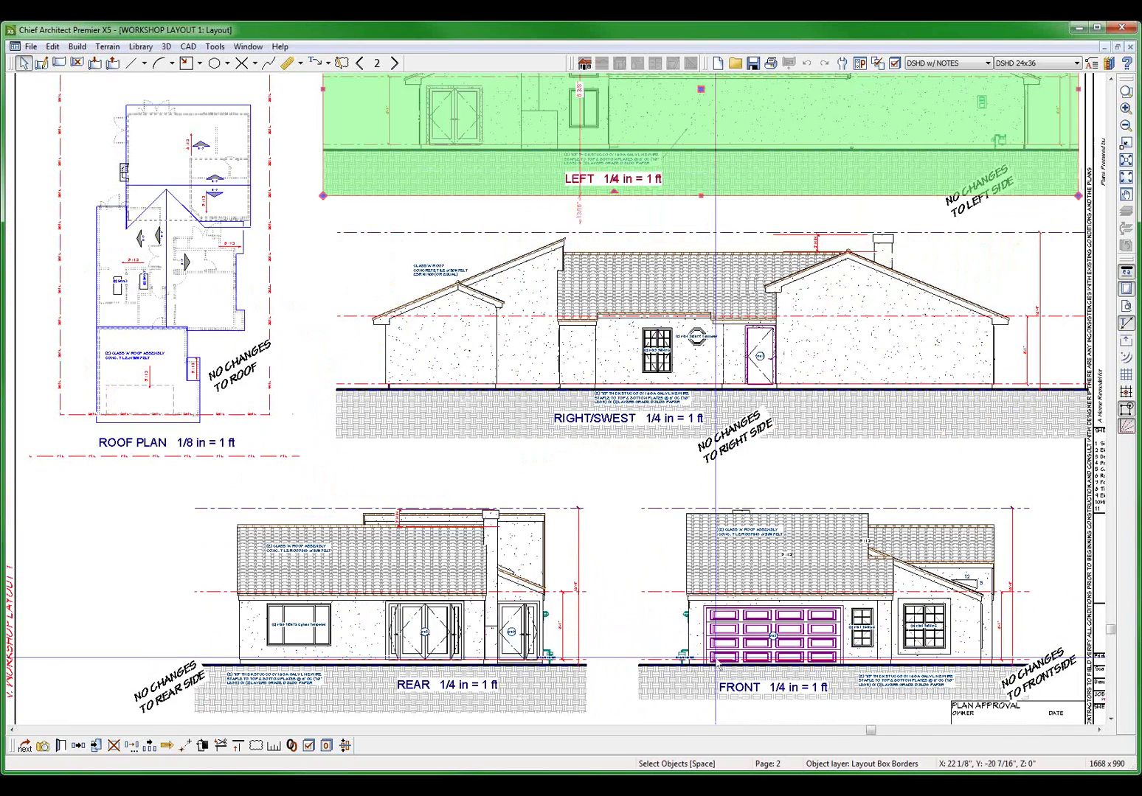
{"action": "scroll", "coordinate": [782, 554], "scroll_direction": "down", "scroll_amount": 1}
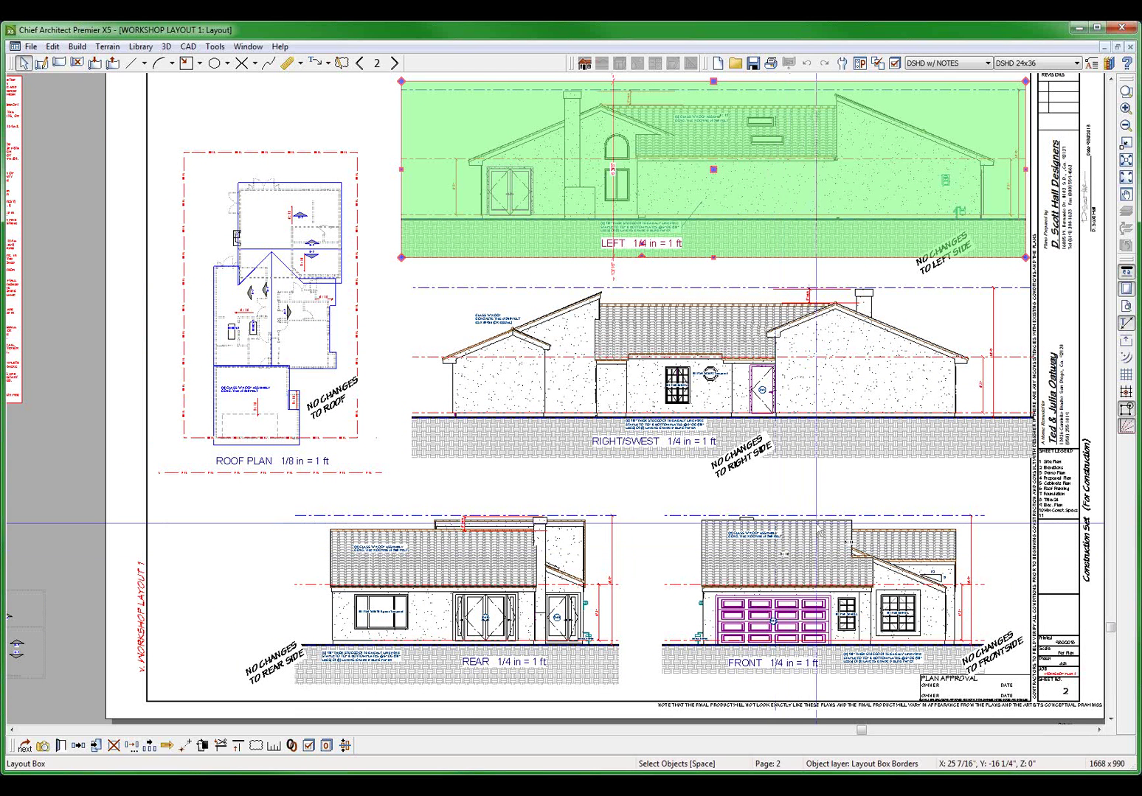
{"action": "key", "text": "Escape"}
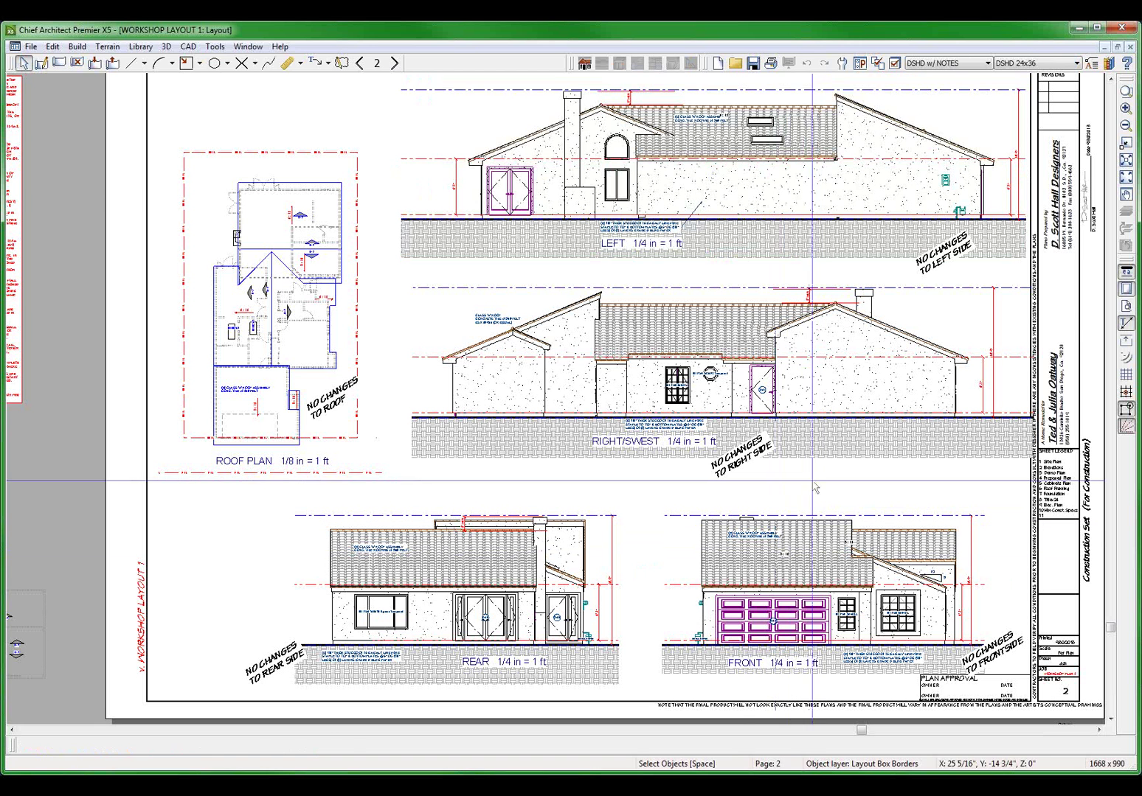
- Inspect the right, rear, front and roof plan layout boxes on page 2 one by one
{"action": "left_click", "coordinate": [531, 177]}
{"action": "left_click", "coordinate": [638, 353]}
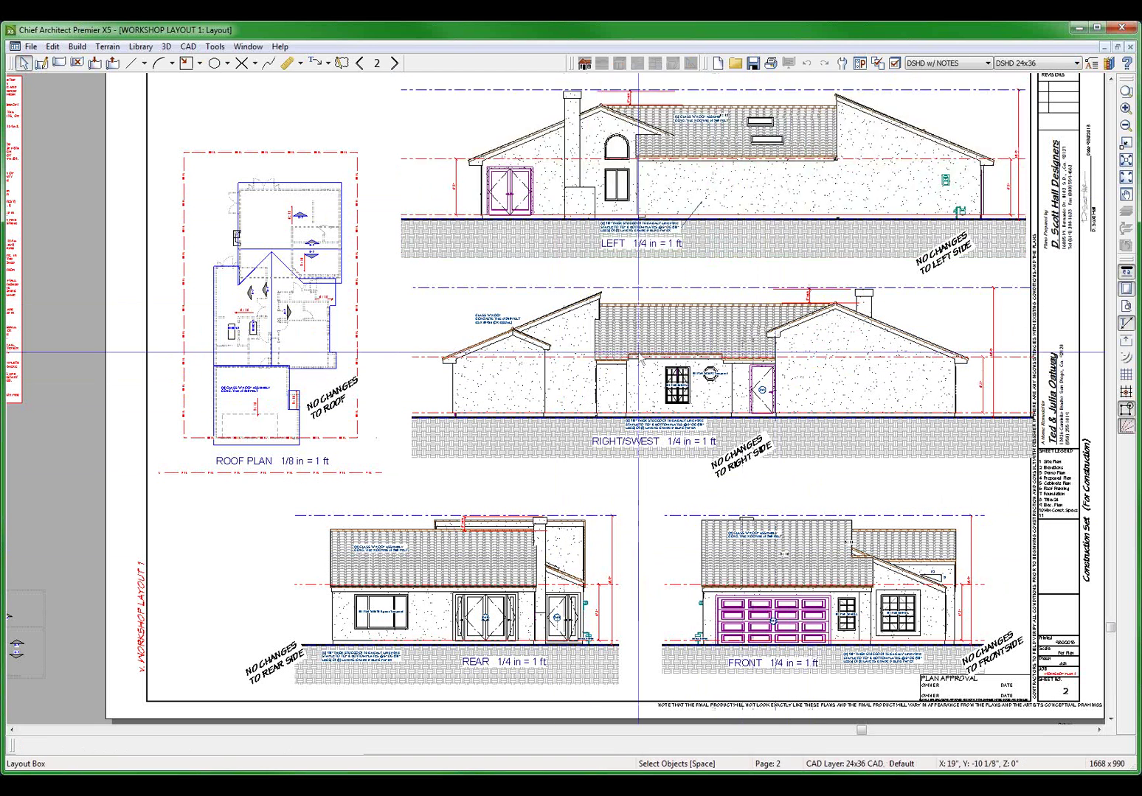
{"action": "left_click", "coordinate": [645, 390]}
{"action": "left_click", "coordinate": [650, 391]}
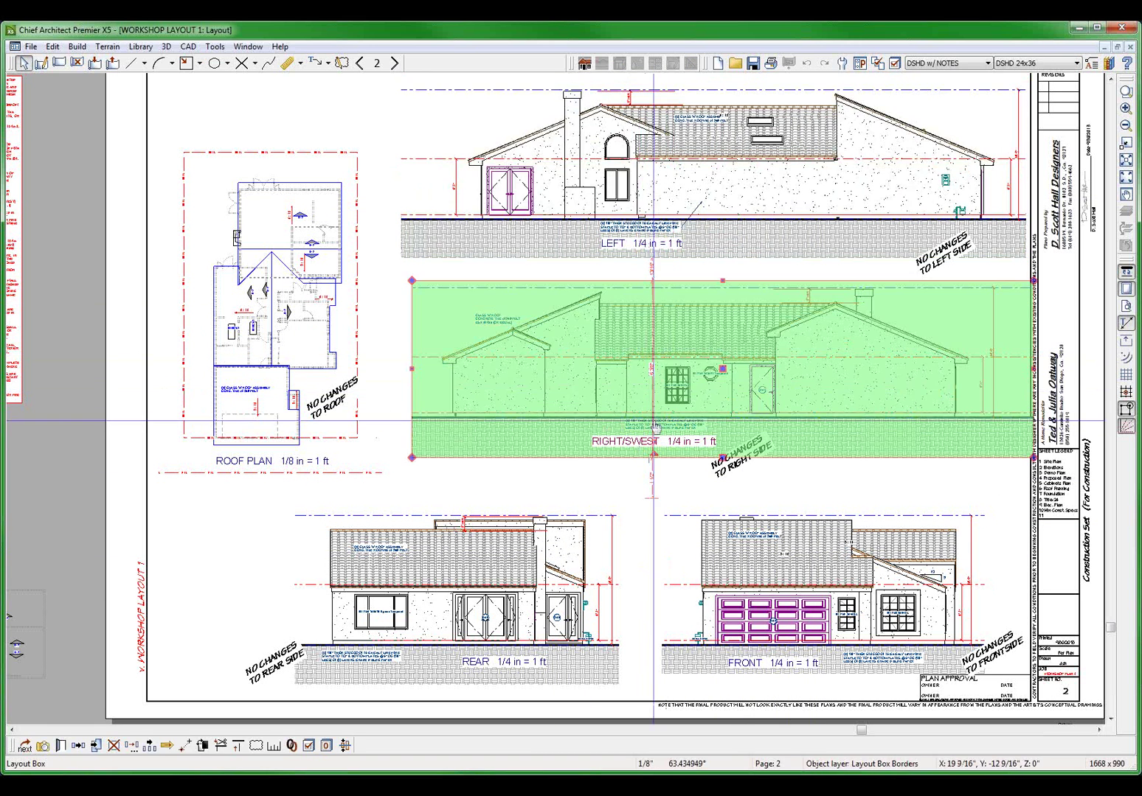
{"action": "left_click", "coordinate": [776, 644]}
{"action": "left_click", "coordinate": [425, 611]}
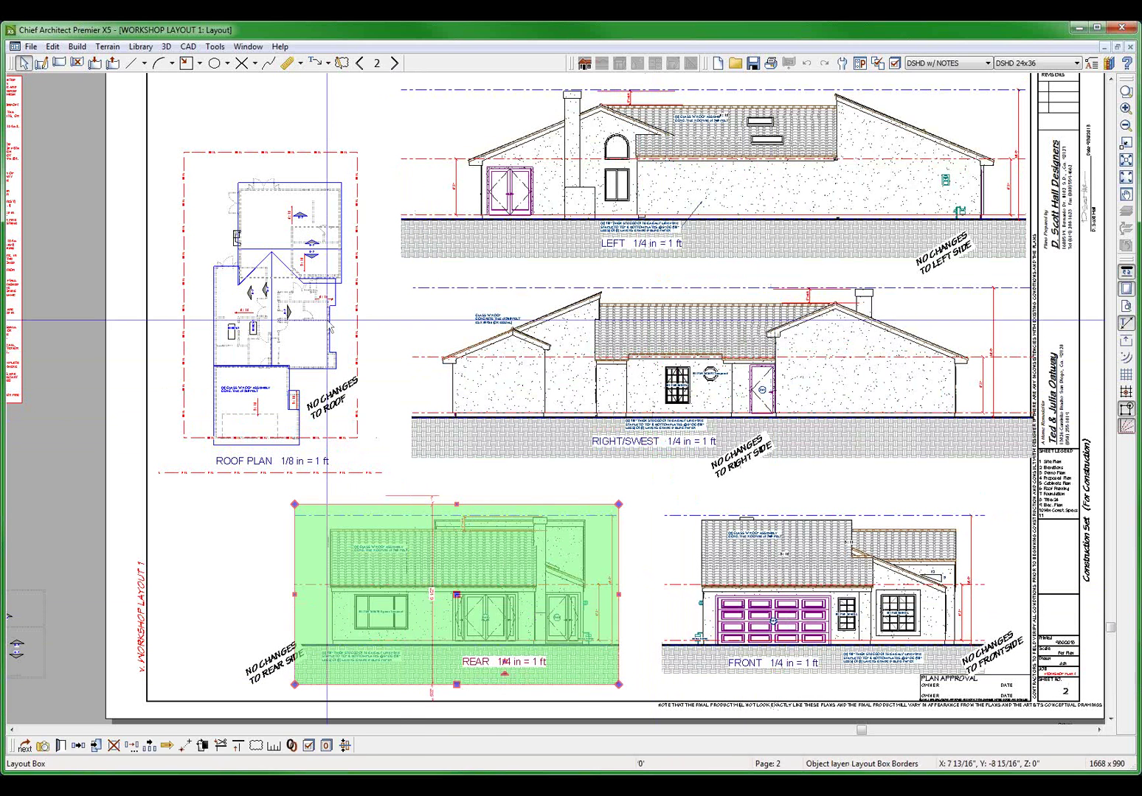
{"action": "left_click", "coordinate": [354, 347]}
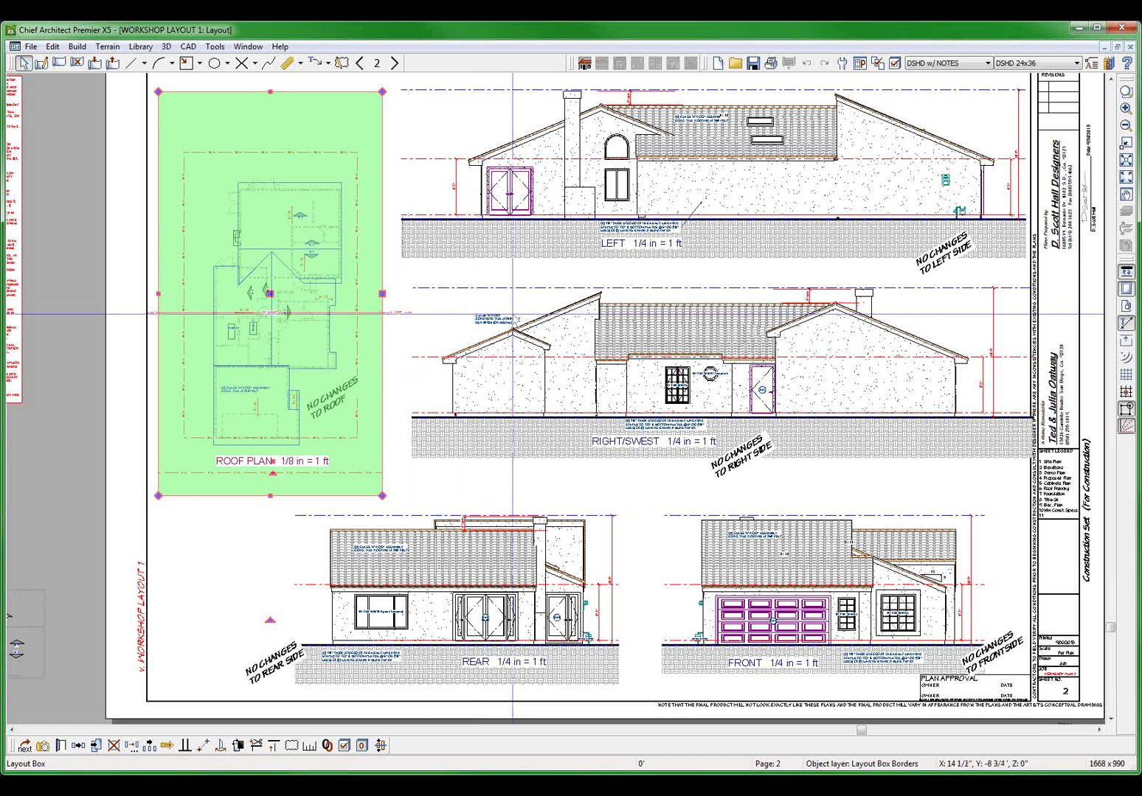
{"action": "left_click", "coordinate": [490, 276]}
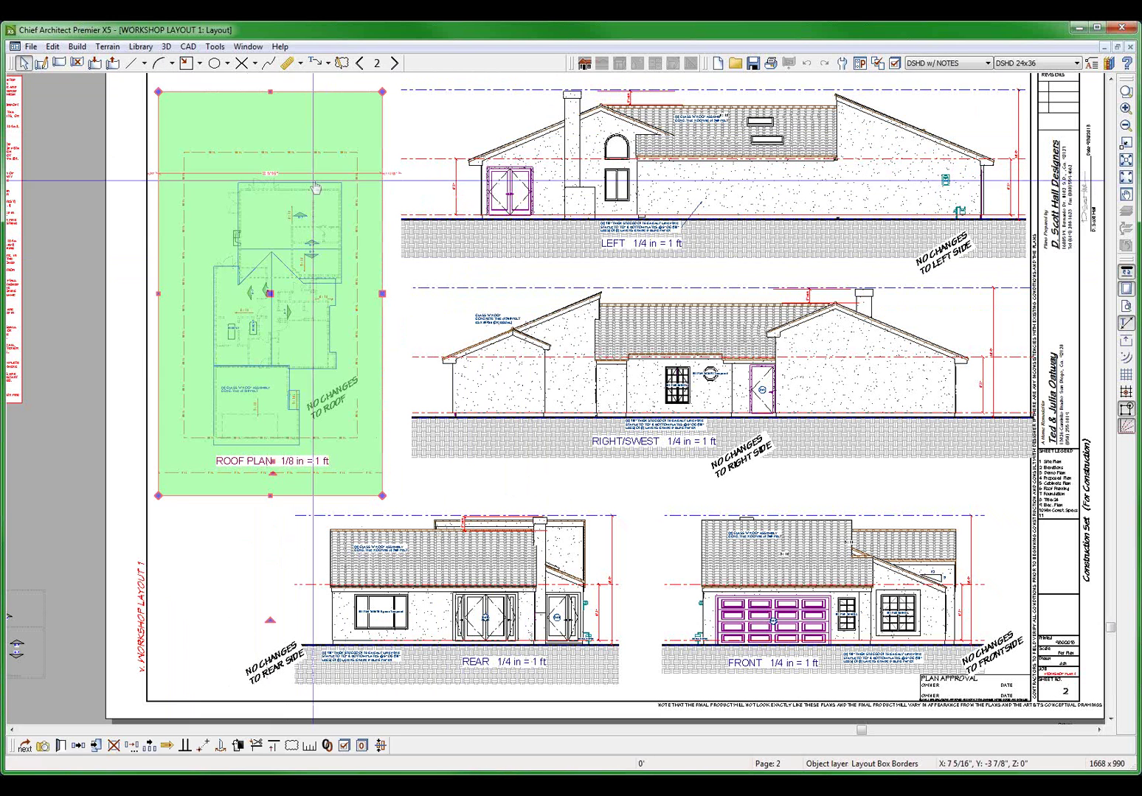
- Save a copy of the layout in the WORKSHOP PLANS folder as WORKSHOP LAYOUT B 1
{"action": "left_click", "coordinate": [31, 47]}
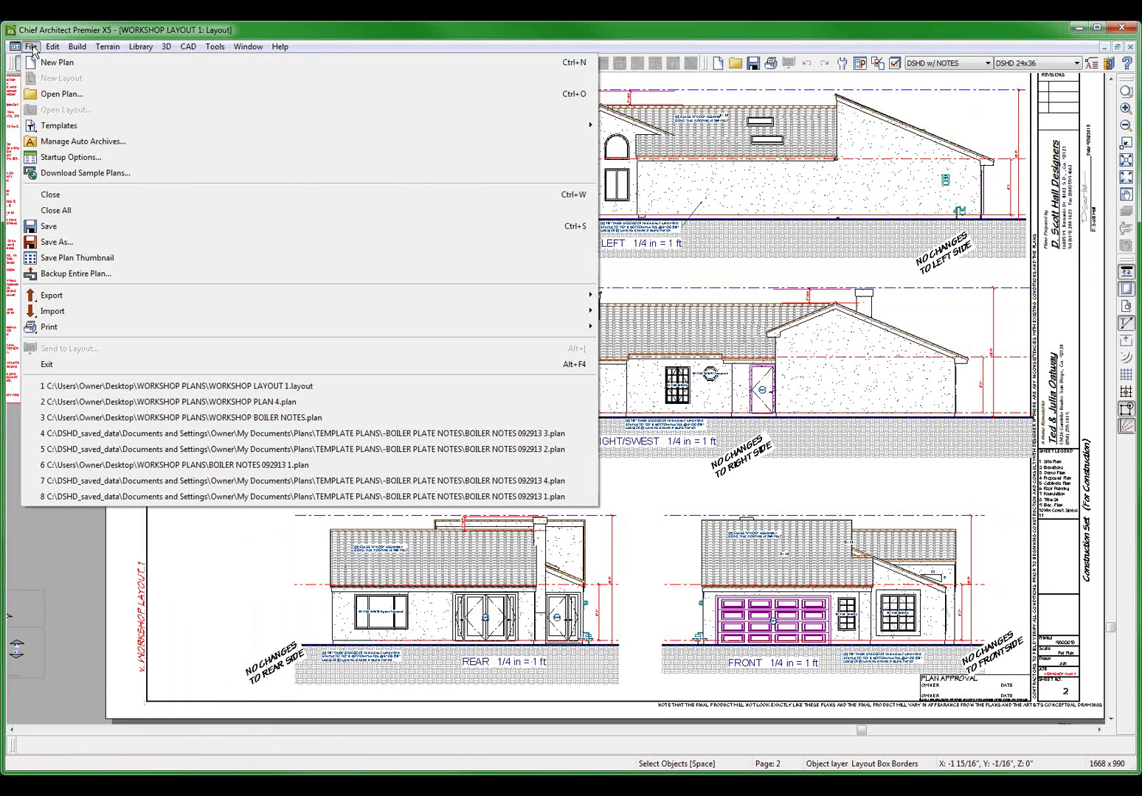
{"action": "left_click", "coordinate": [101, 246]}
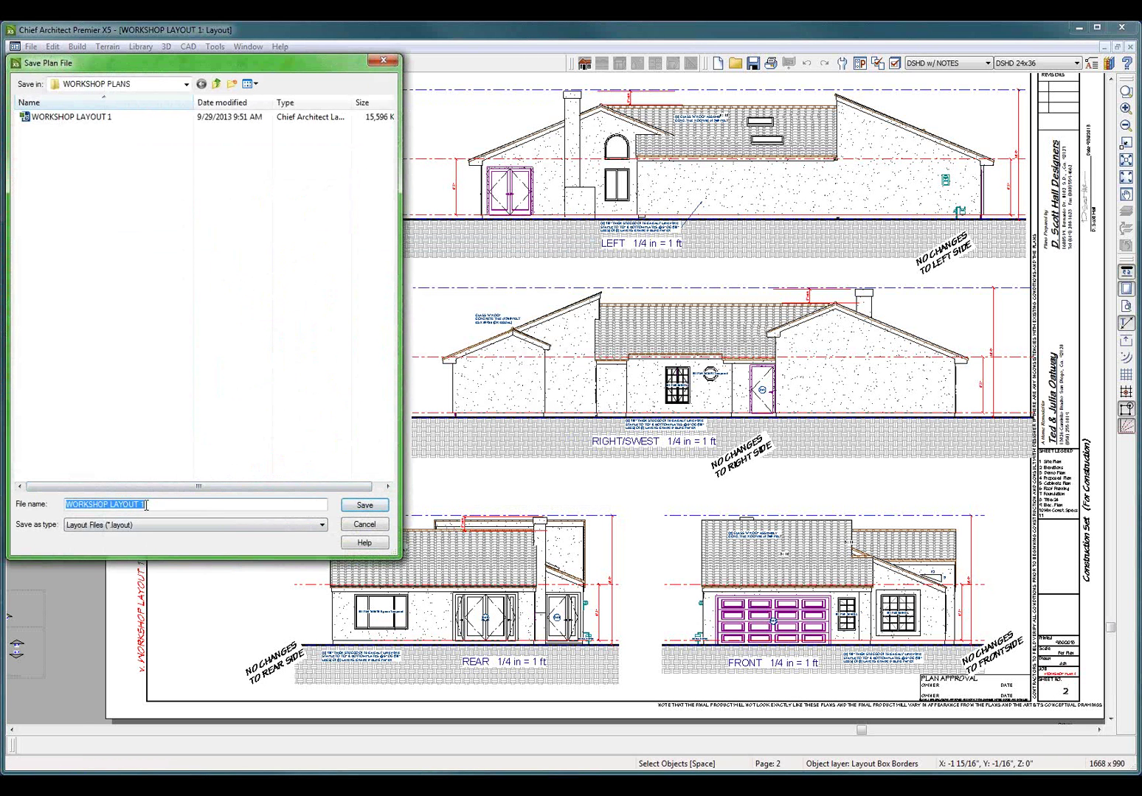
{"action": "left_click", "coordinate": [137, 507]}
{"action": "type", "text": "b "}
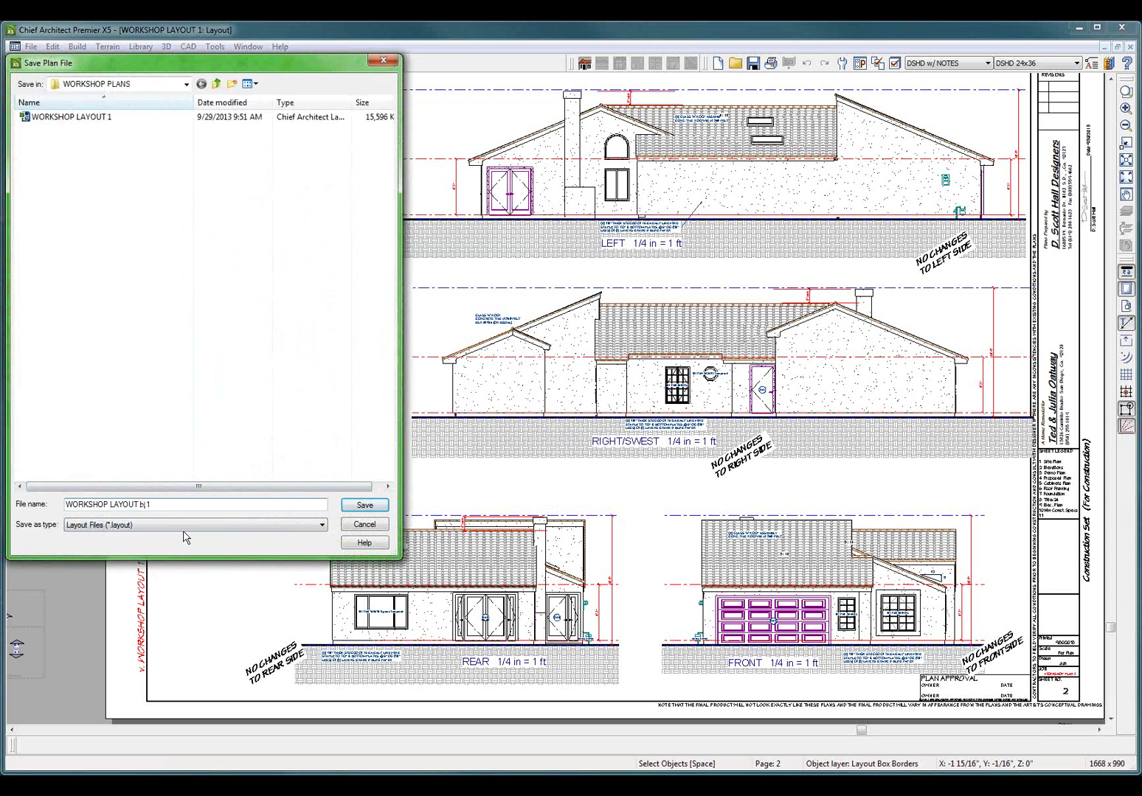
{"action": "type", "text": "B"}
{"action": "left_click", "coordinate": [374, 507]}
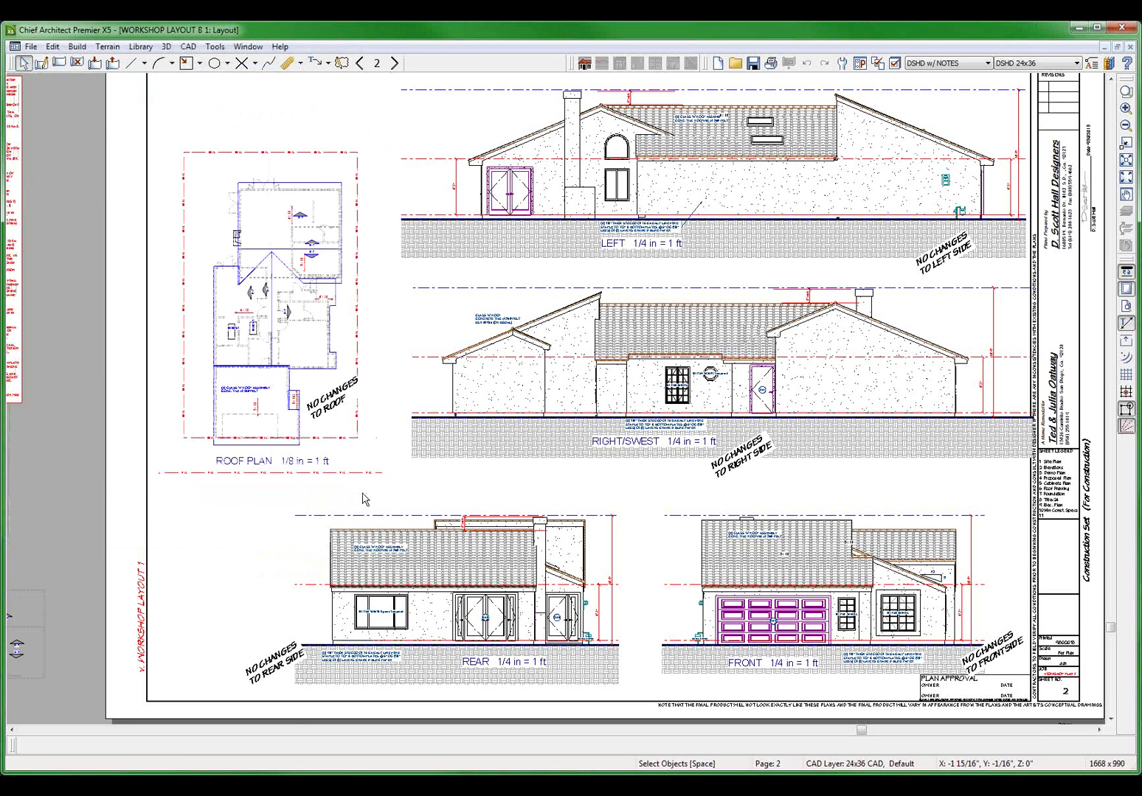
- Review the list of plan files linked to the layout, leaving the links as they are
{"action": "left_click", "coordinate": [534, 373]}
{"action": "scroll", "coordinate": [360, 435], "scroll_direction": "down", "scroll_amount": 2}
{"action": "key", "text": "Escape"}
{"action": "scroll", "coordinate": [362, 429], "scroll_direction": "down", "scroll_amount": 1}
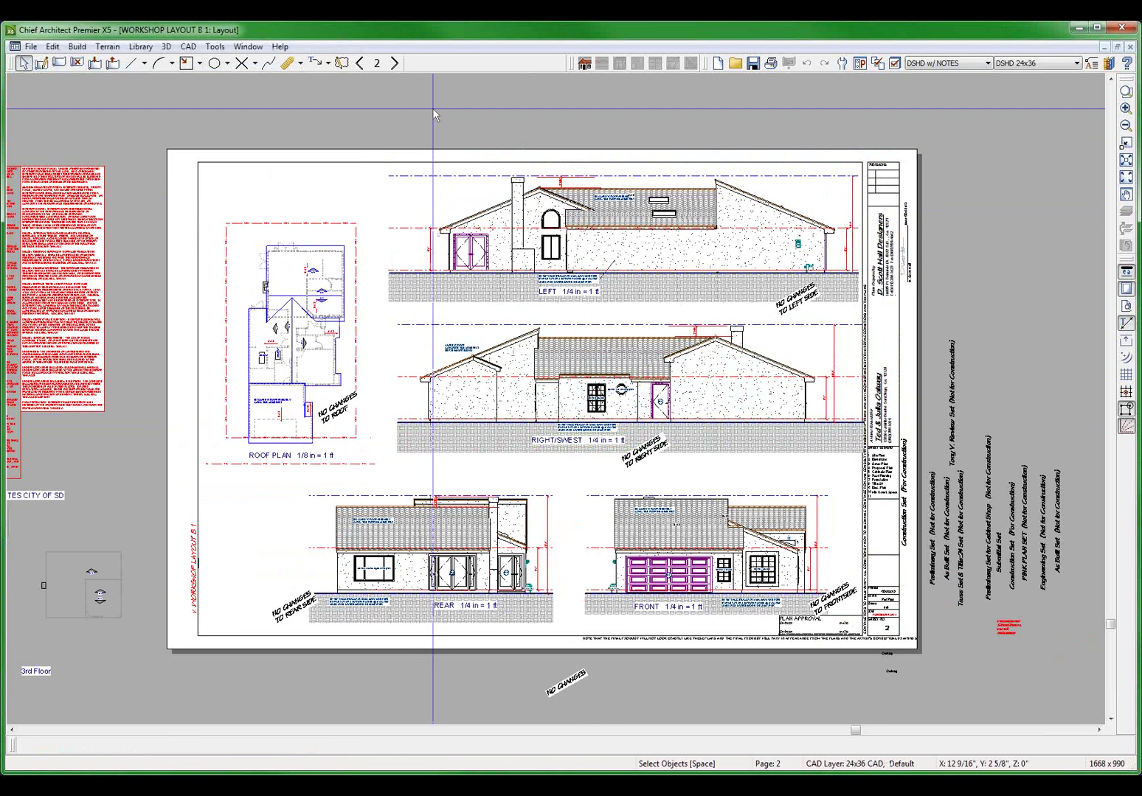
{"action": "left_click", "coordinate": [248, 48]}
{"action": "mouse_move", "coordinate": [215, 47]}
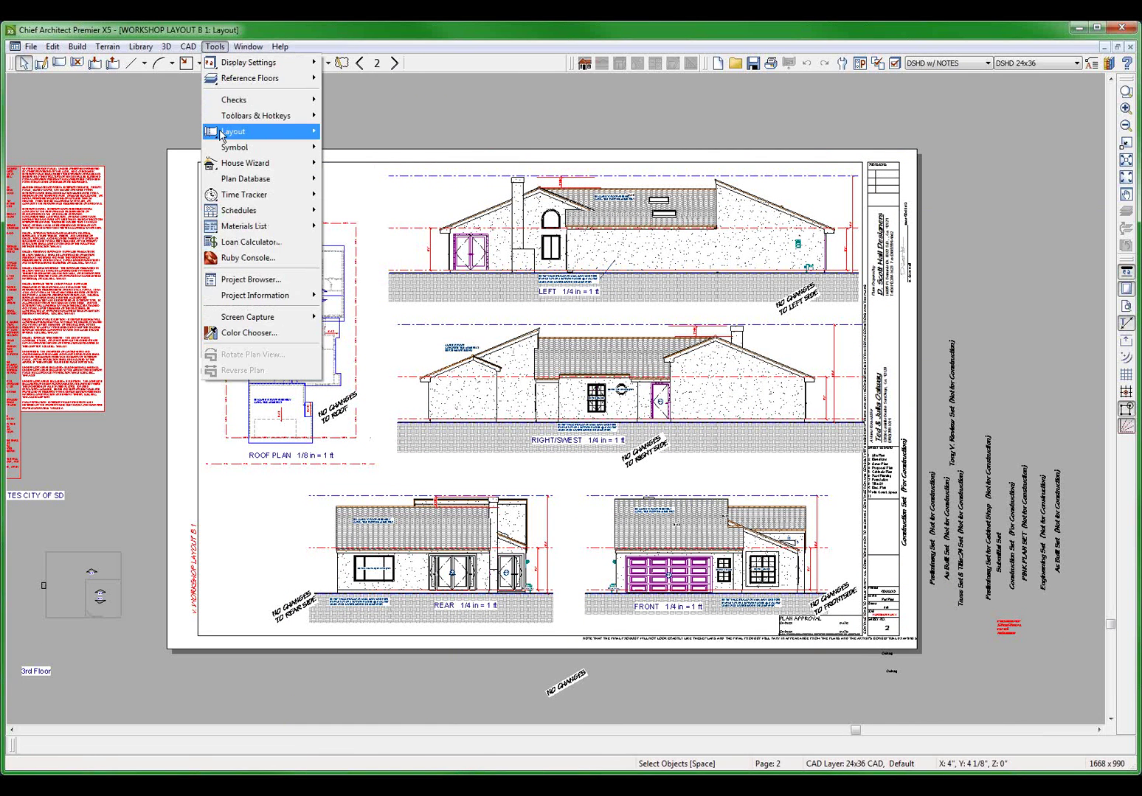
{"action": "mouse_move", "coordinate": [222, 136]}
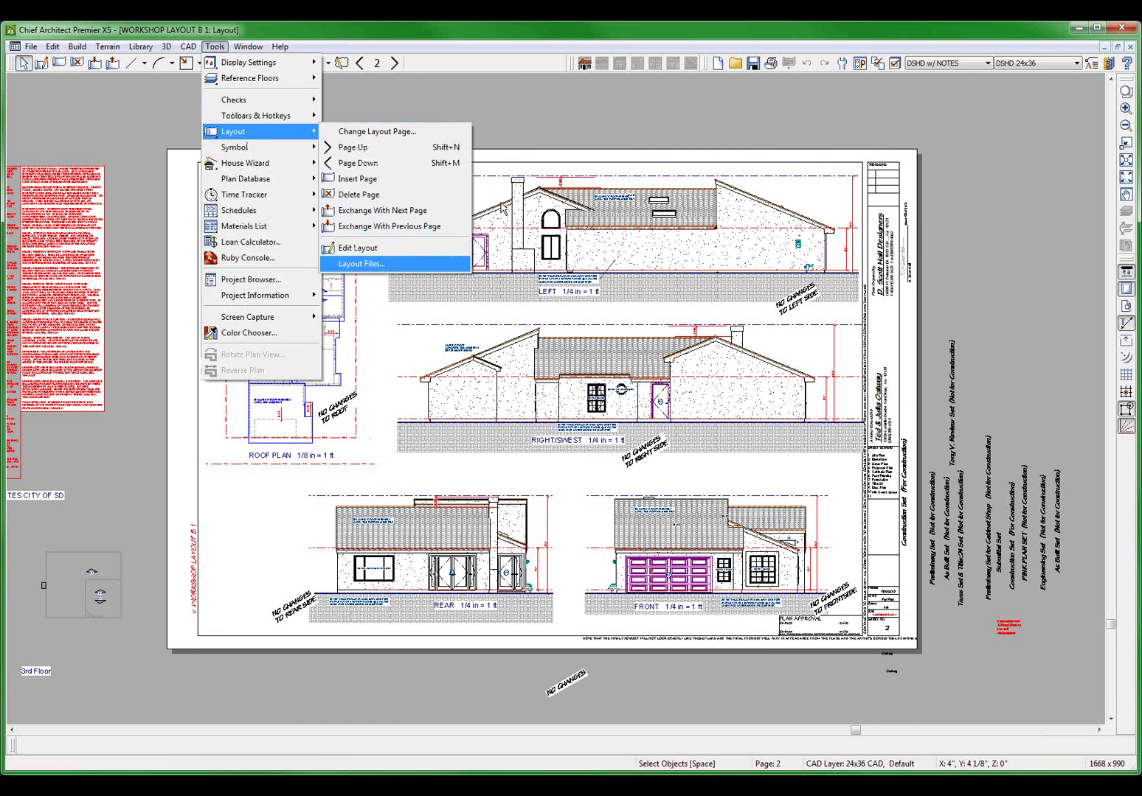
{"action": "left_click", "coordinate": [361, 263]}
{"action": "left_click", "coordinate": [553, 201]}
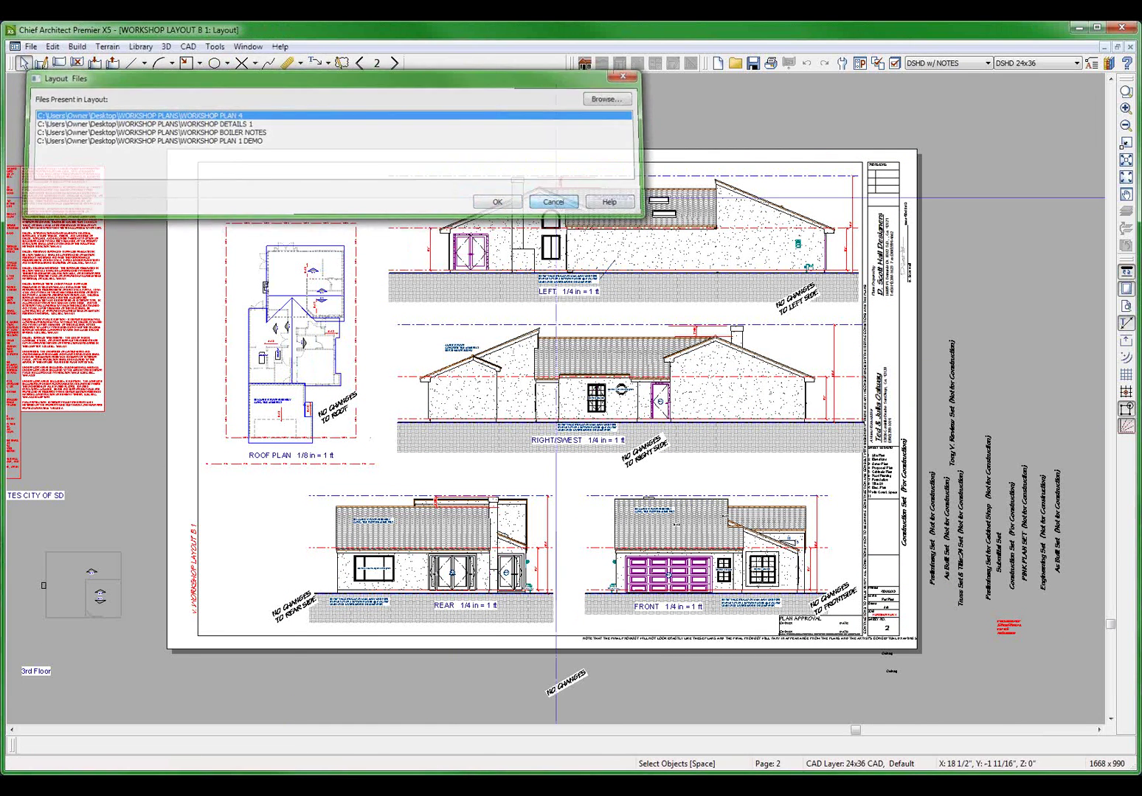
- Open the source plan of the roof plan view on page 2 and save a copy as WORKSHOP PLAN B
{"action": "double_click", "coordinate": [308, 318]}
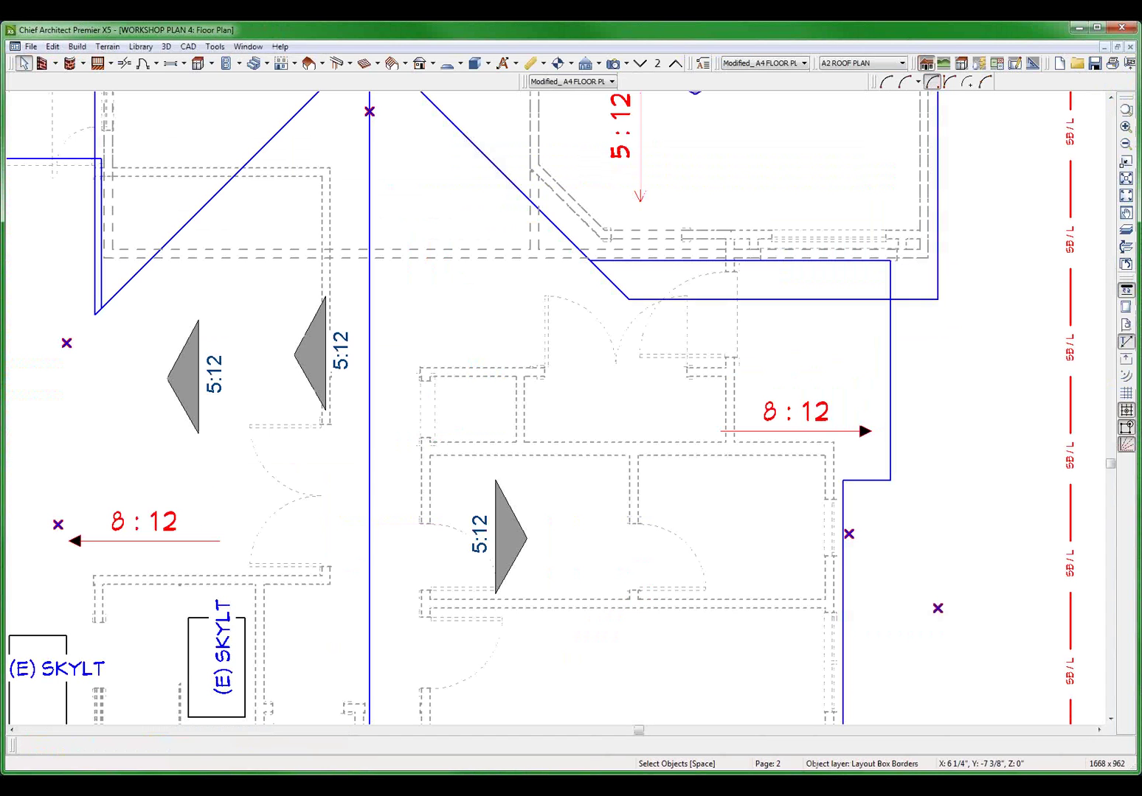
{"action": "left_click", "coordinate": [30, 47]}
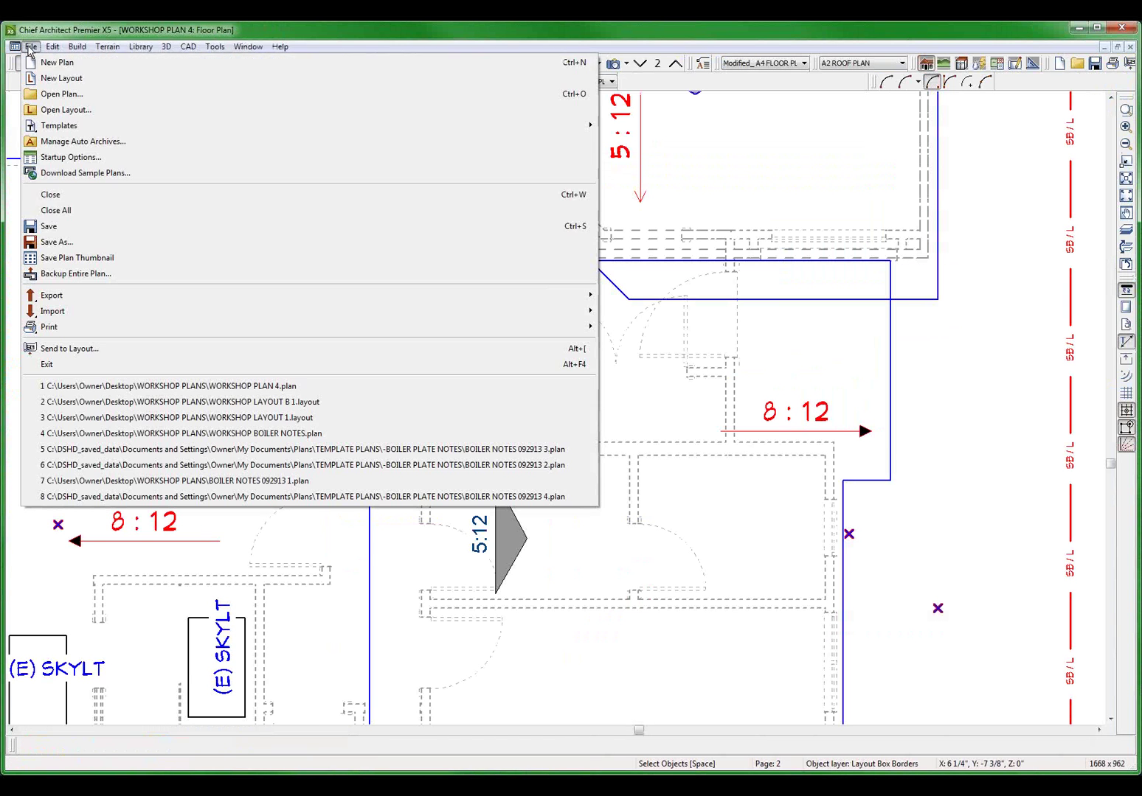
{"action": "left_click", "coordinate": [65, 241]}
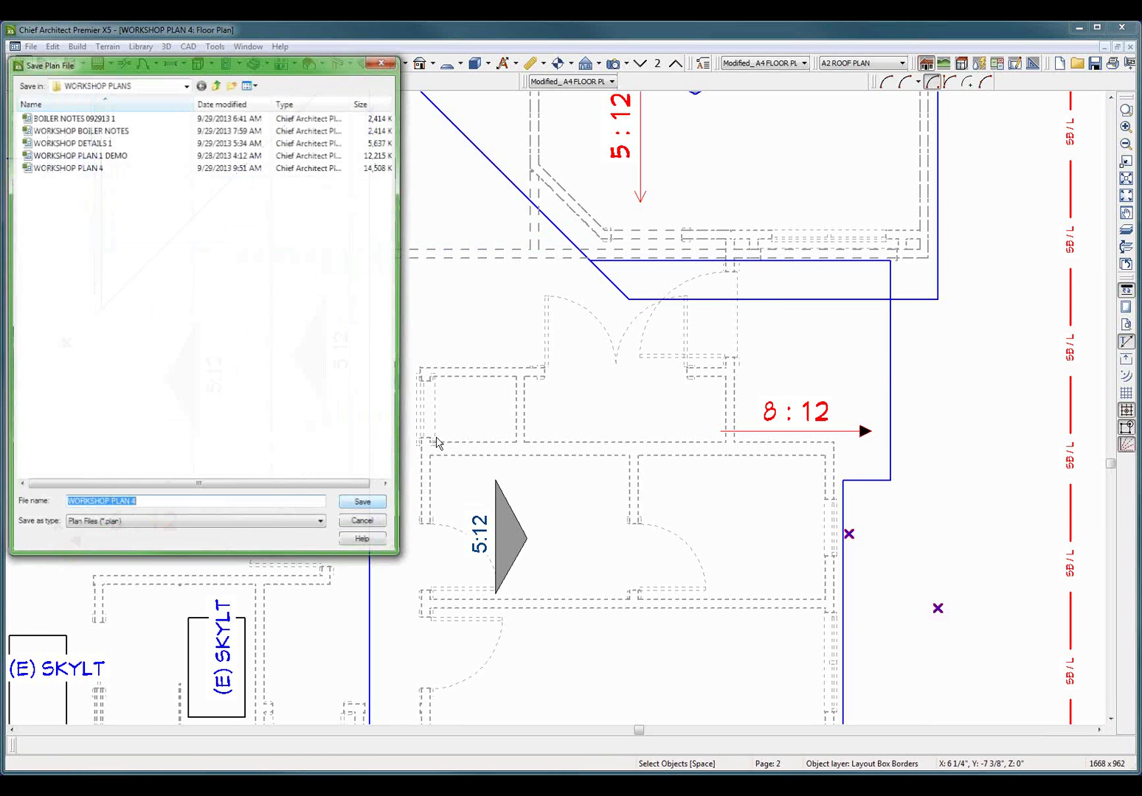
{"action": "left_click", "coordinate": [138, 504]}
{"action": "key", "text": "BackSpace"}
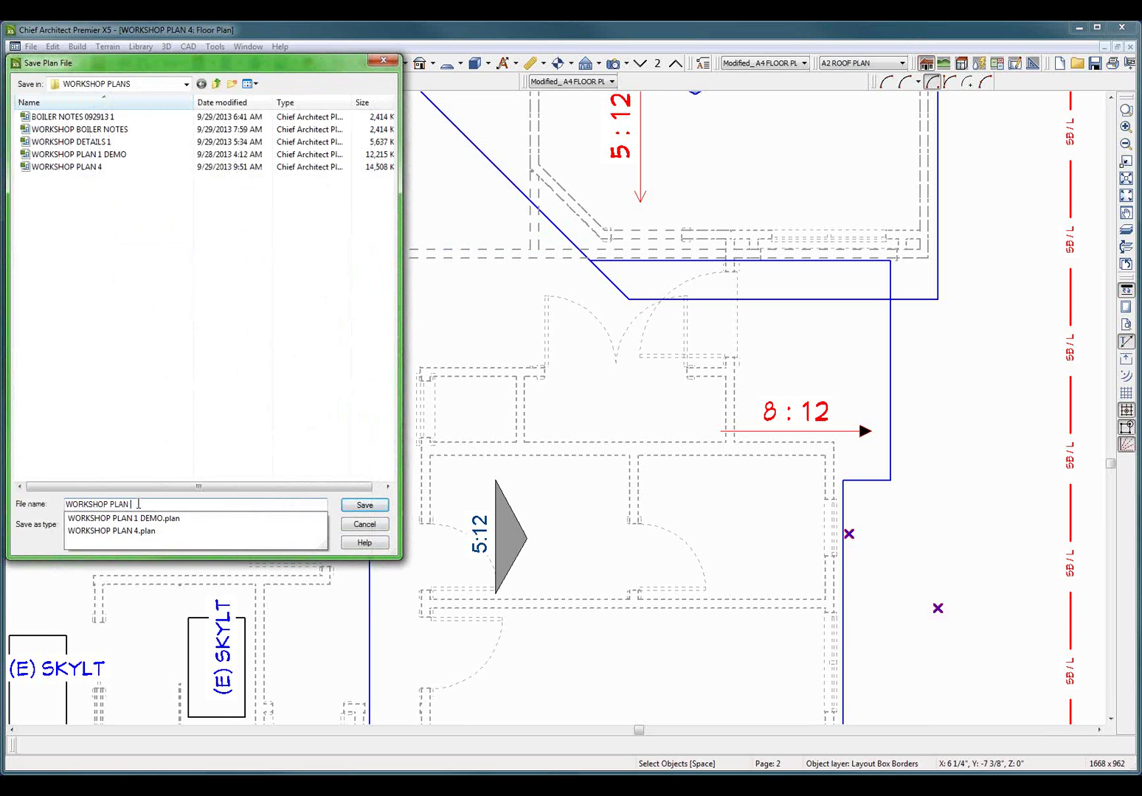
{"action": "type", "text": "B"}
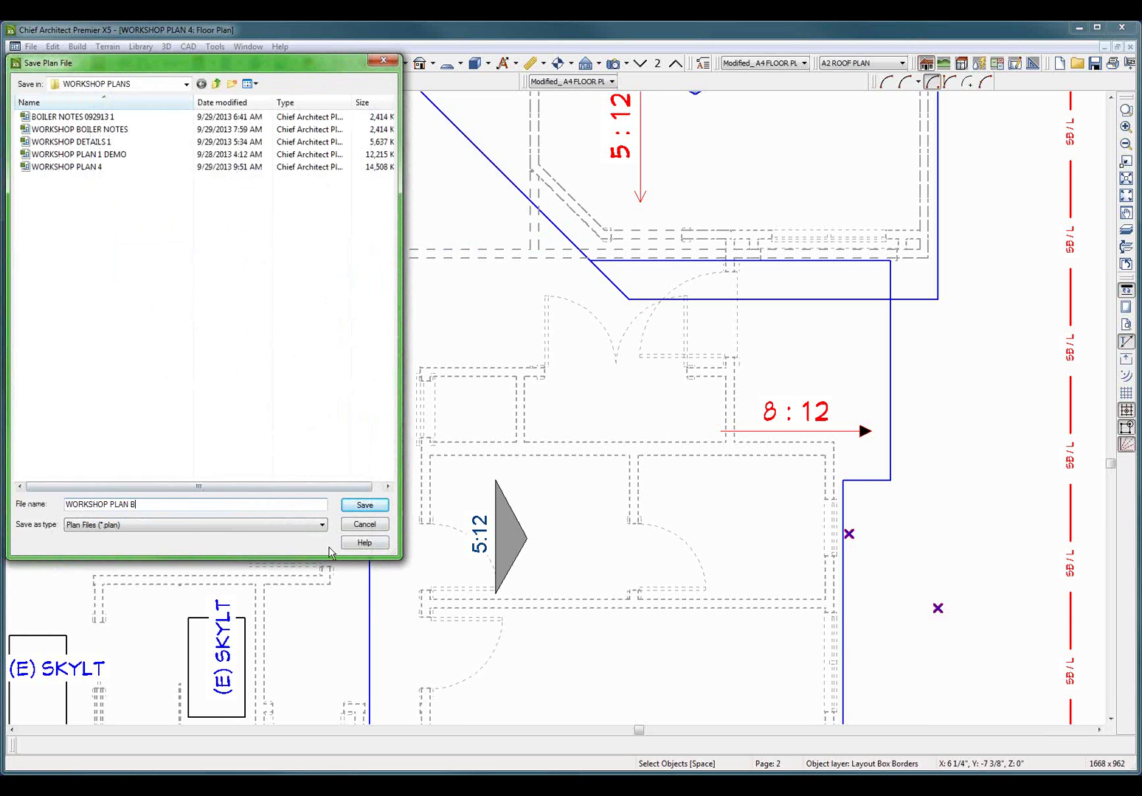
{"action": "left_click", "coordinate": [364, 505]}
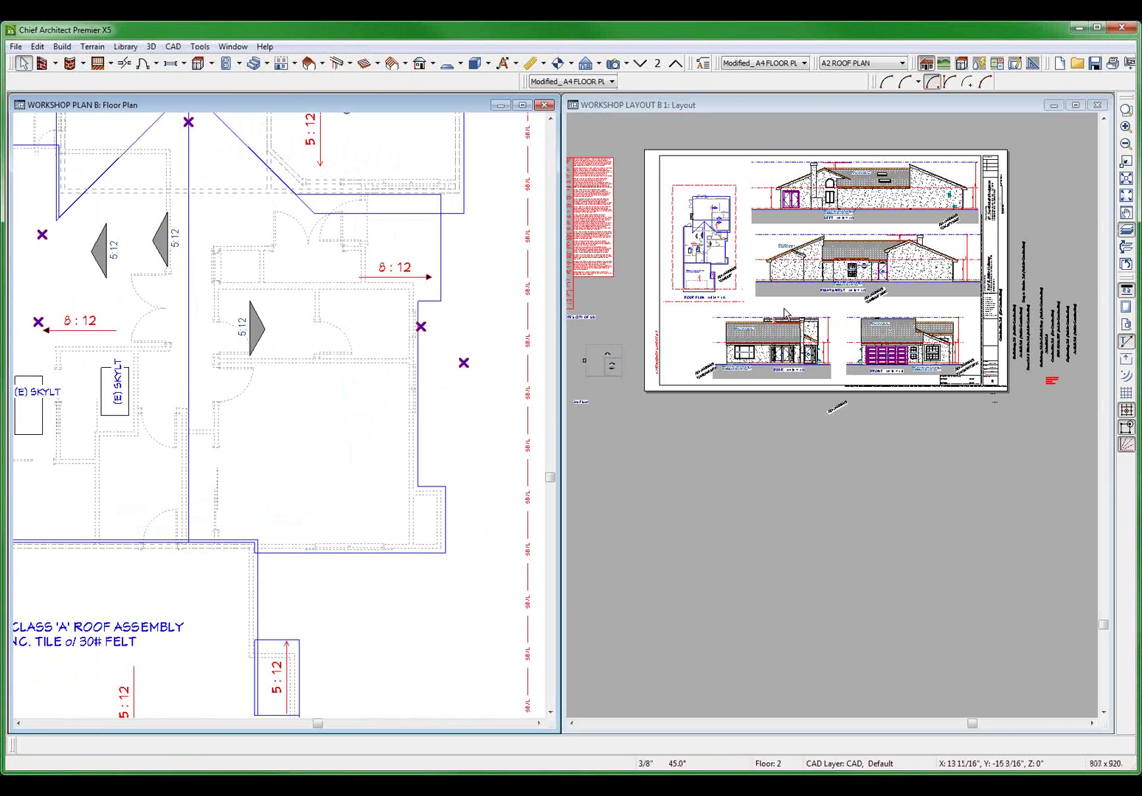
- Go to layout page 7 and open the source plan of its CAD details view
{"action": "left_click", "coordinate": [376, 63]}
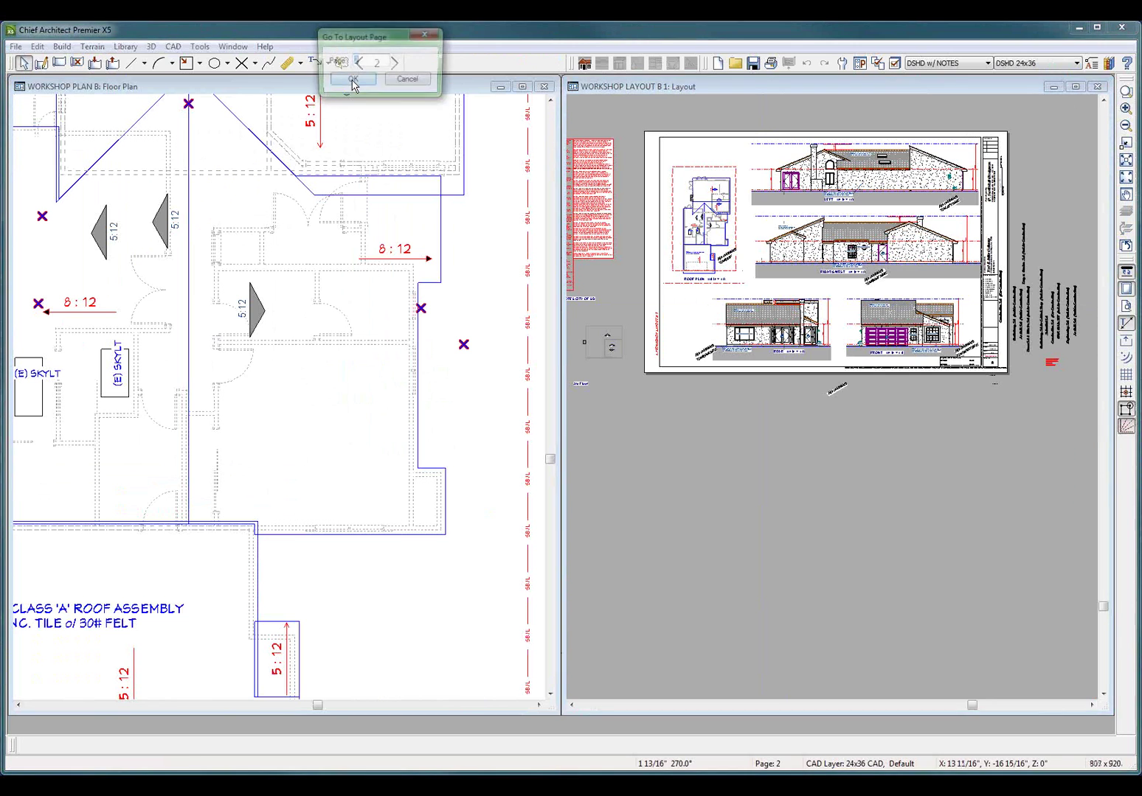
{"action": "key", "text": "Return"}
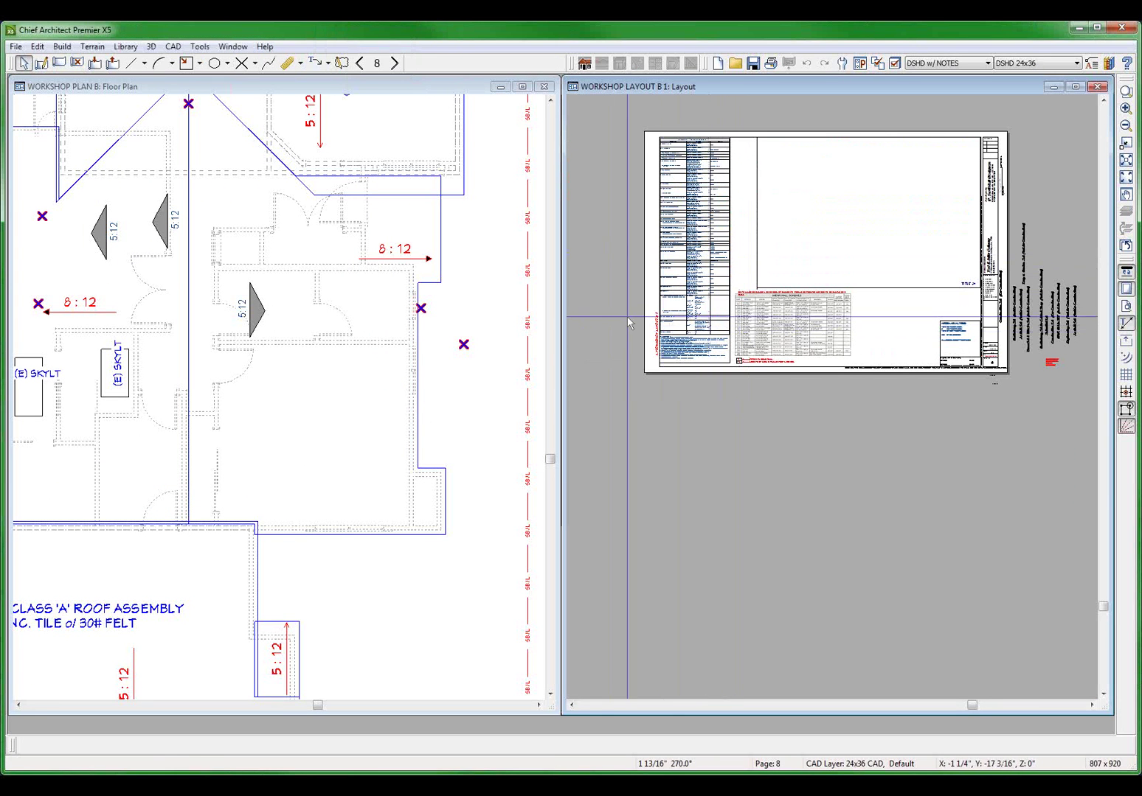
{"action": "left_click", "coordinate": [362, 66]}
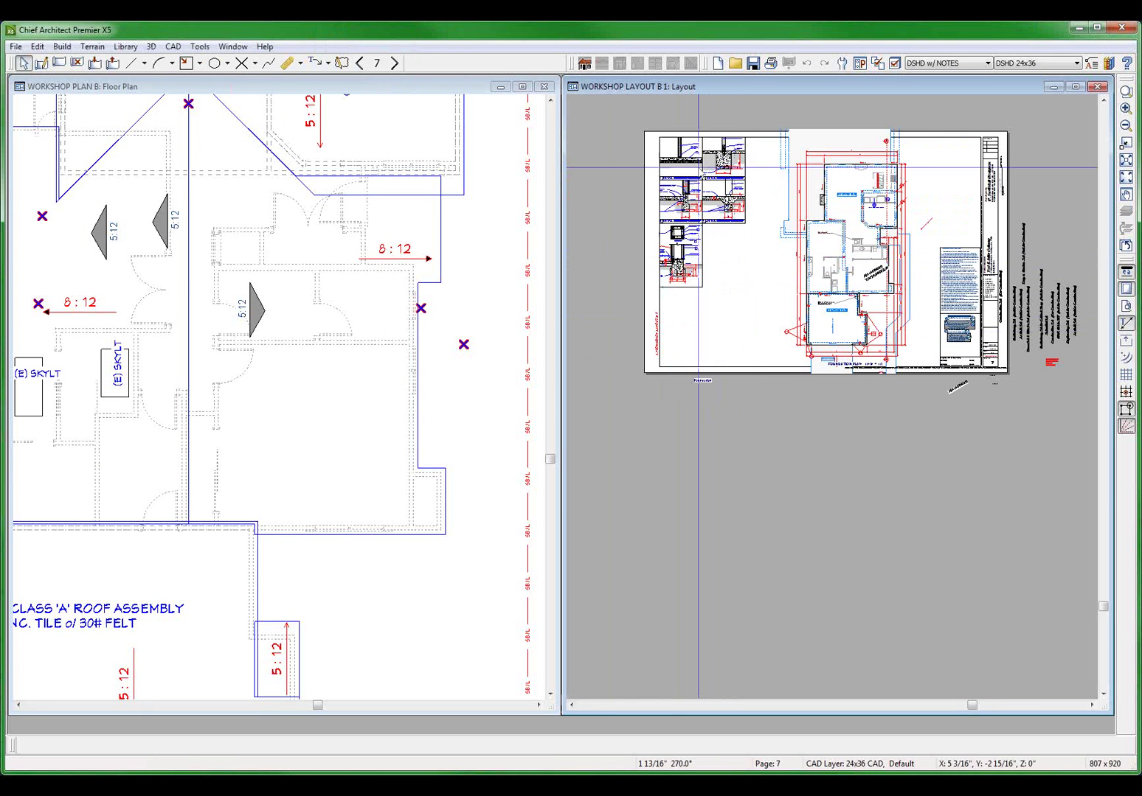
{"action": "left_click", "coordinate": [701, 188]}
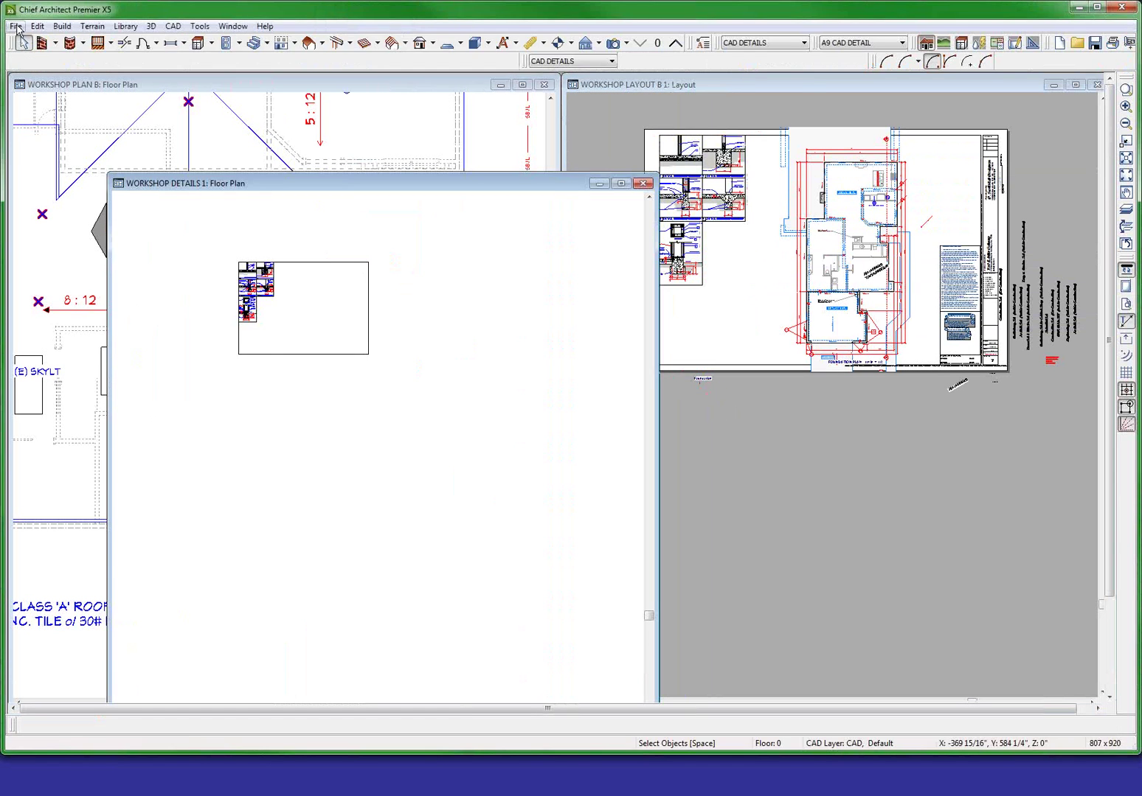
- Save a copy of the details plan in the WORKSHOP PLANS folder as WORKSHOP DETAILS B
{"action": "left_click", "coordinate": [15, 27]}
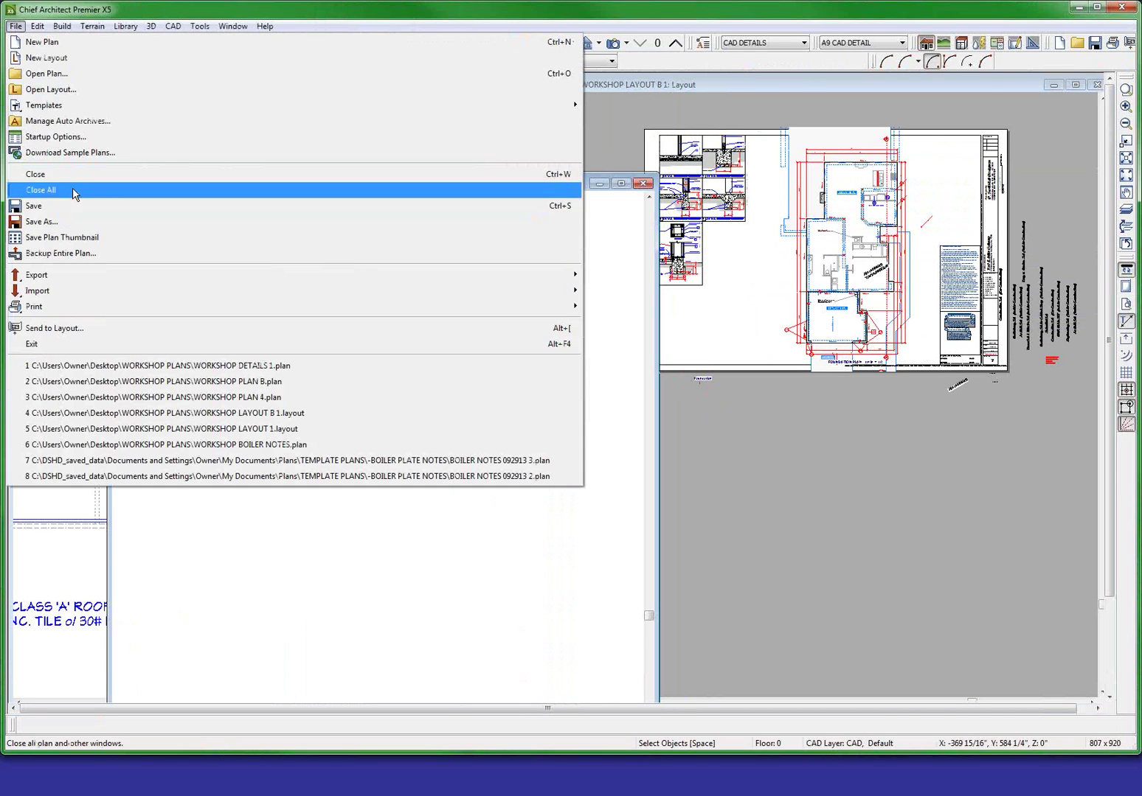
{"action": "left_click", "coordinate": [86, 221]}
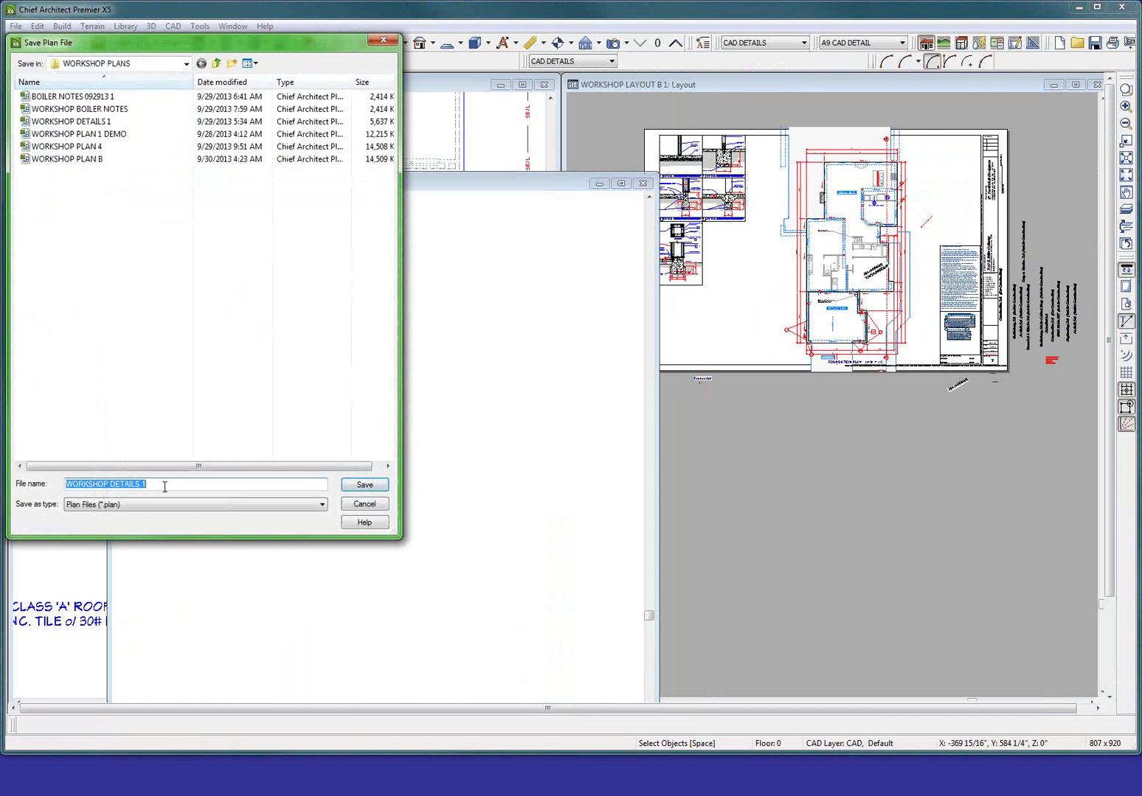
{"action": "left_click", "coordinate": [164, 486]}
{"action": "key", "text": "BackSpace"}
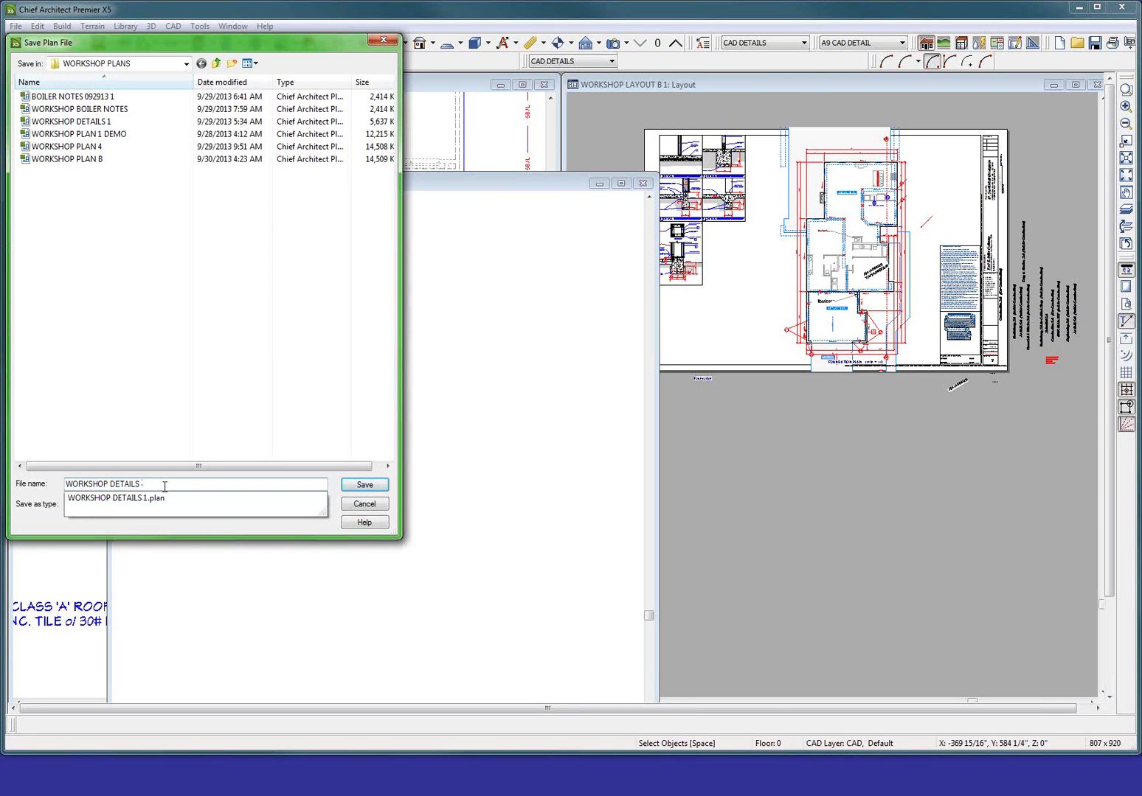
{"action": "type", "text": "B"}
{"action": "key", "text": "Return"}
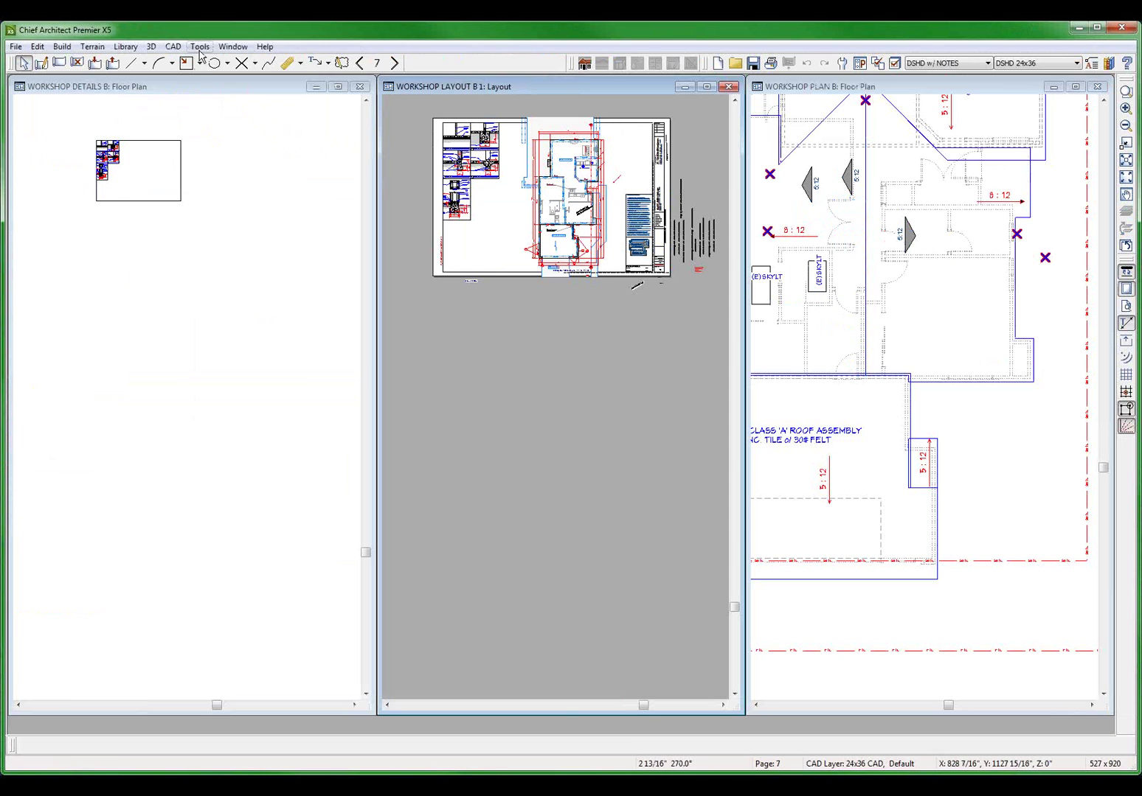
- Open the list of files linked to the layout and relink the WORKSHOP PLAN 4 entry to WORKSHOP PLAN B
{"action": "left_click", "coordinate": [199, 46]}
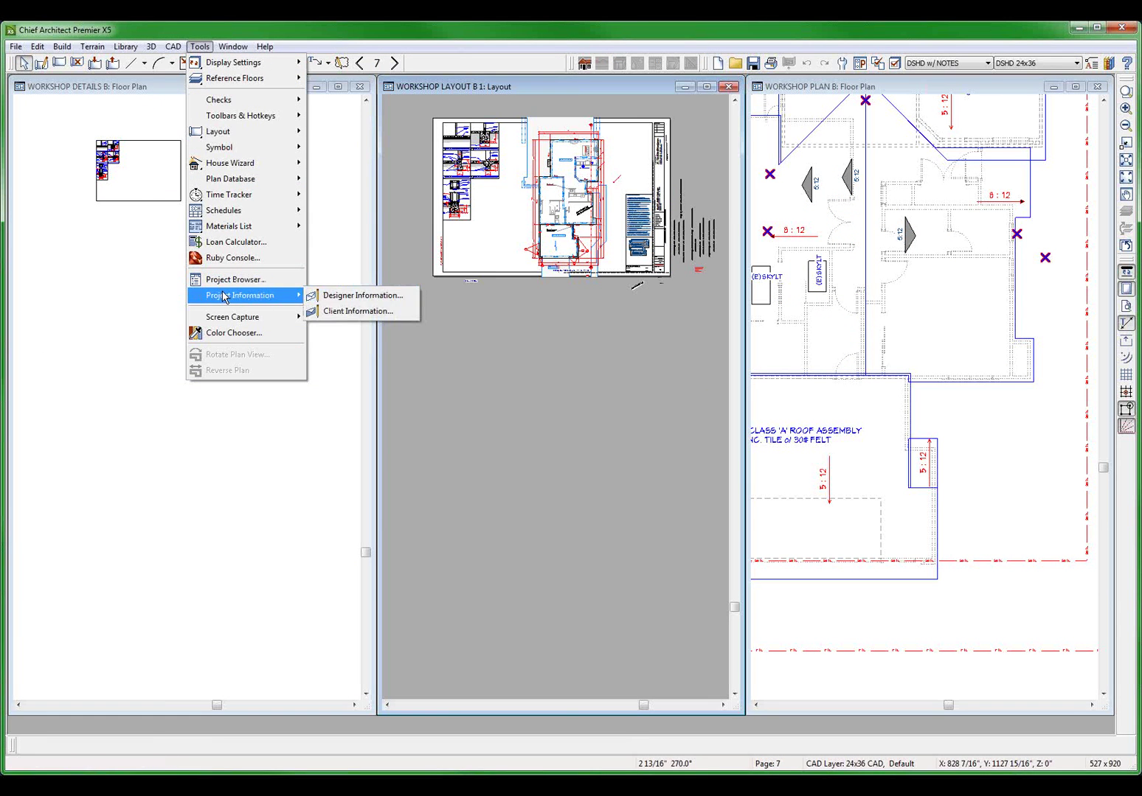
{"action": "mouse_move", "coordinate": [222, 132]}
{"action": "left_click", "coordinate": [352, 264]}
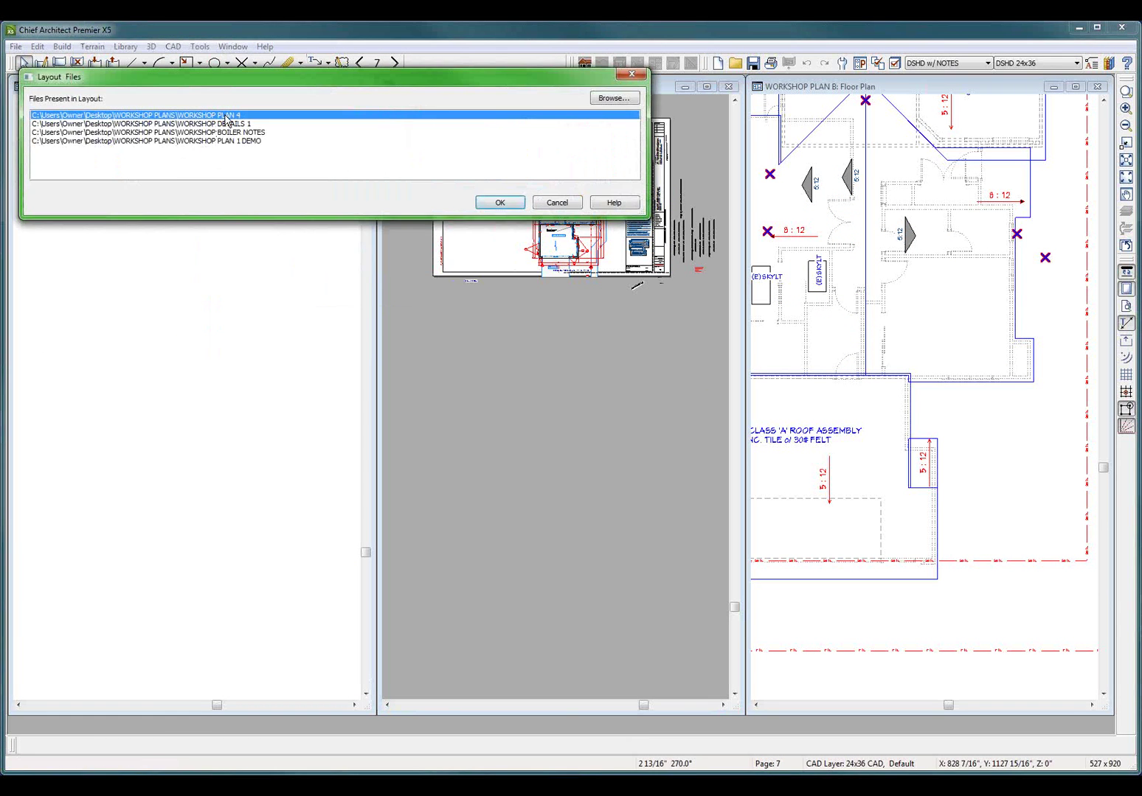
{"action": "left_click", "coordinate": [614, 99]}
{"action": "double_click", "coordinate": [85, 226]}
- Relink the WORKSHOP DETAILS 1 entry in the layout files to WORKSHOP PLAN B
{"action": "left_click", "coordinate": [232, 125]}
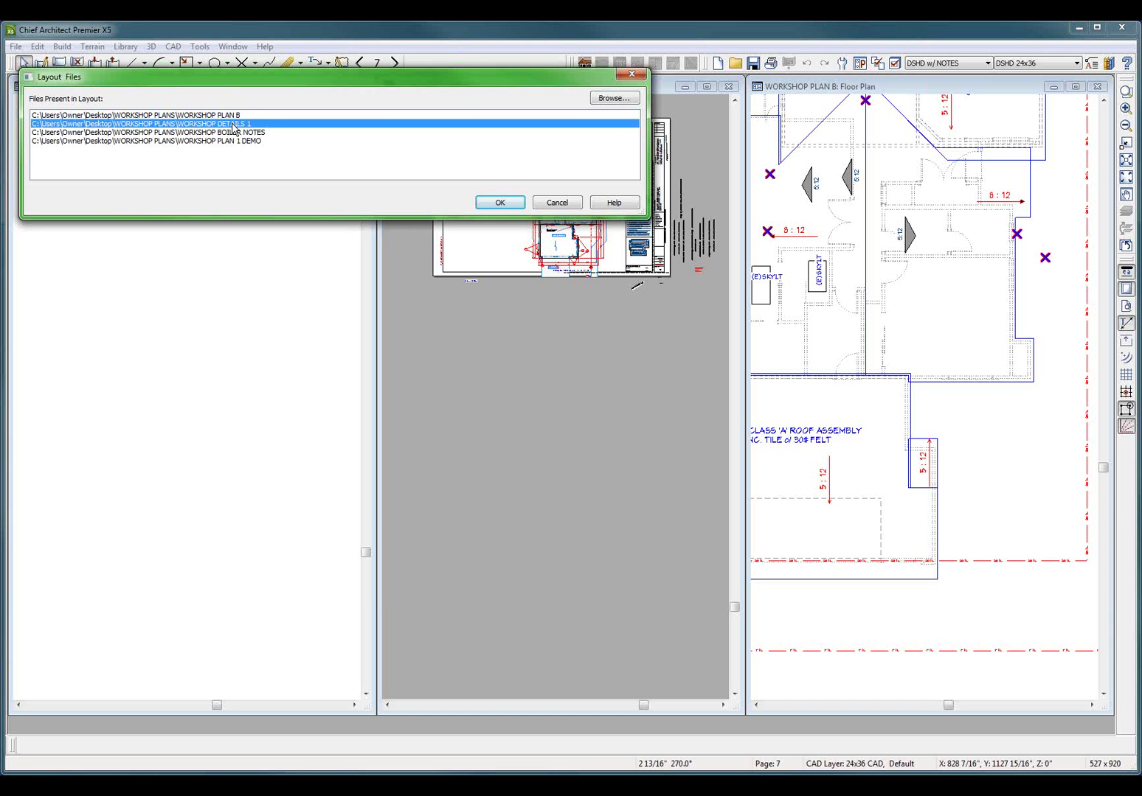
{"action": "left_click", "coordinate": [612, 99]}
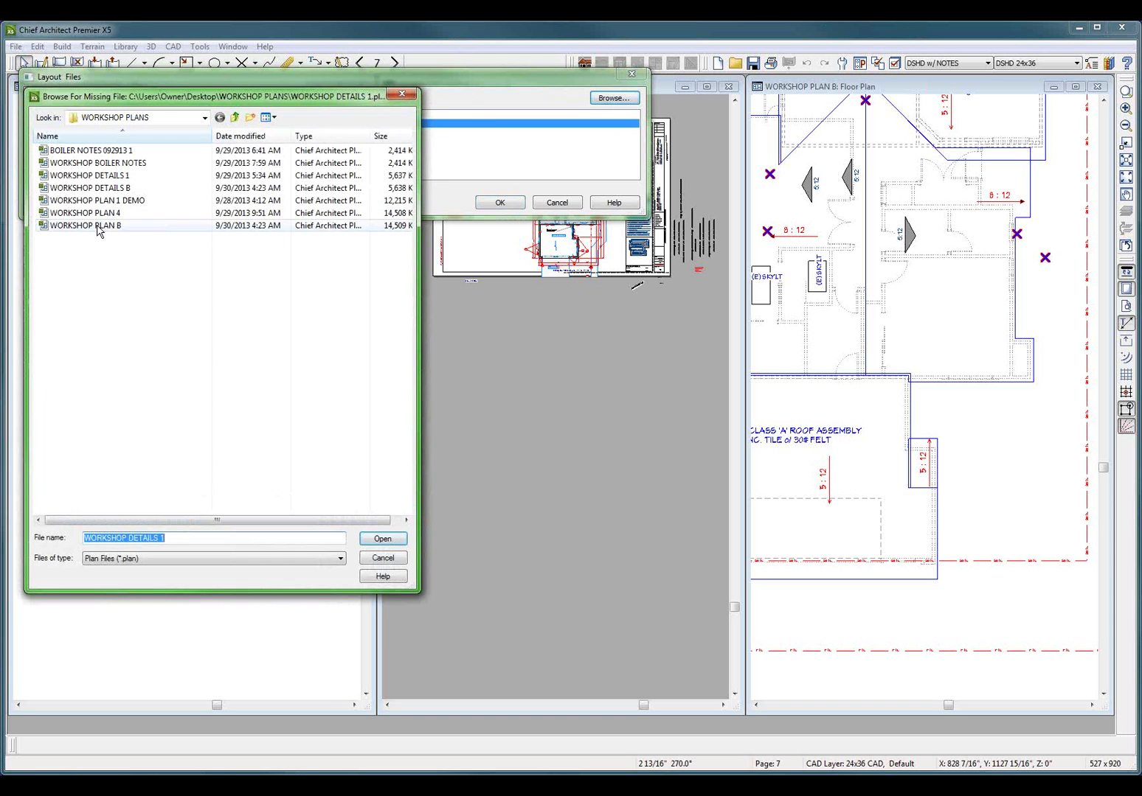
{"action": "double_click", "coordinate": [98, 226]}
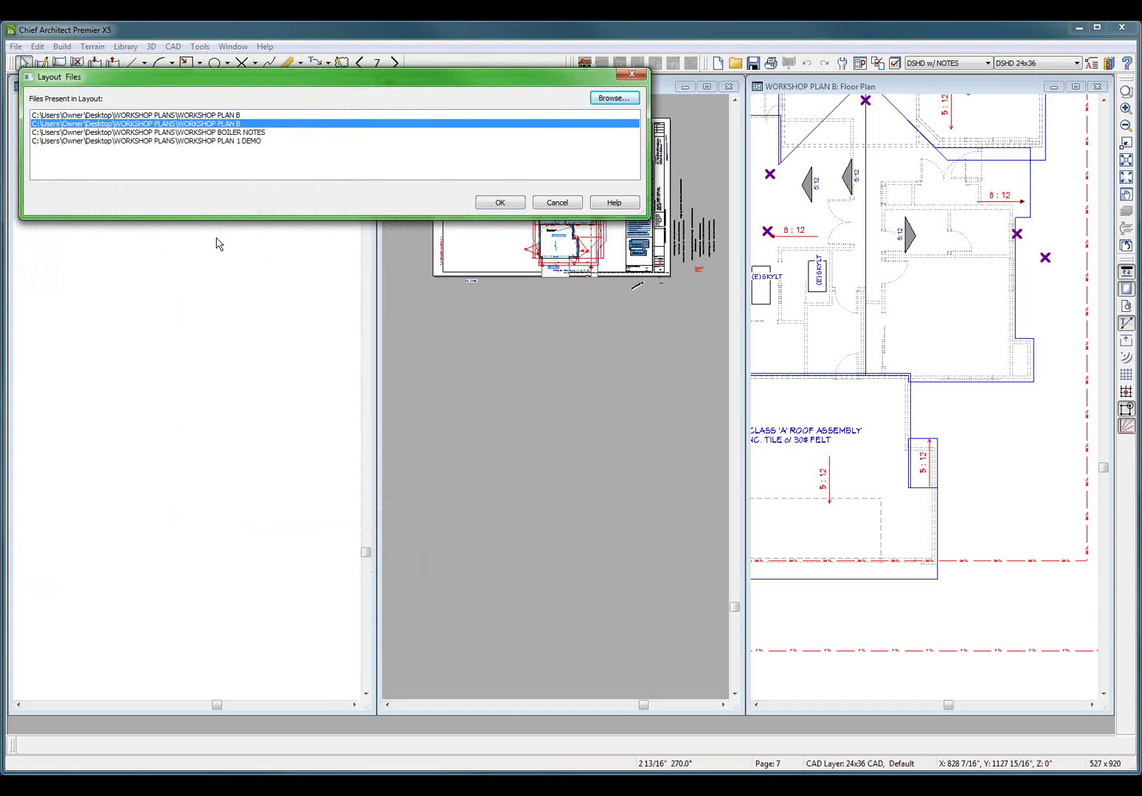
- Relink the WORKSHOP PLAN 1 DEMO entry to WORKSHOP PLAN B, leaving WORKSHOP BOILER NOTES as is, and apply the layout file changes
{"action": "left_click", "coordinate": [255, 132]}
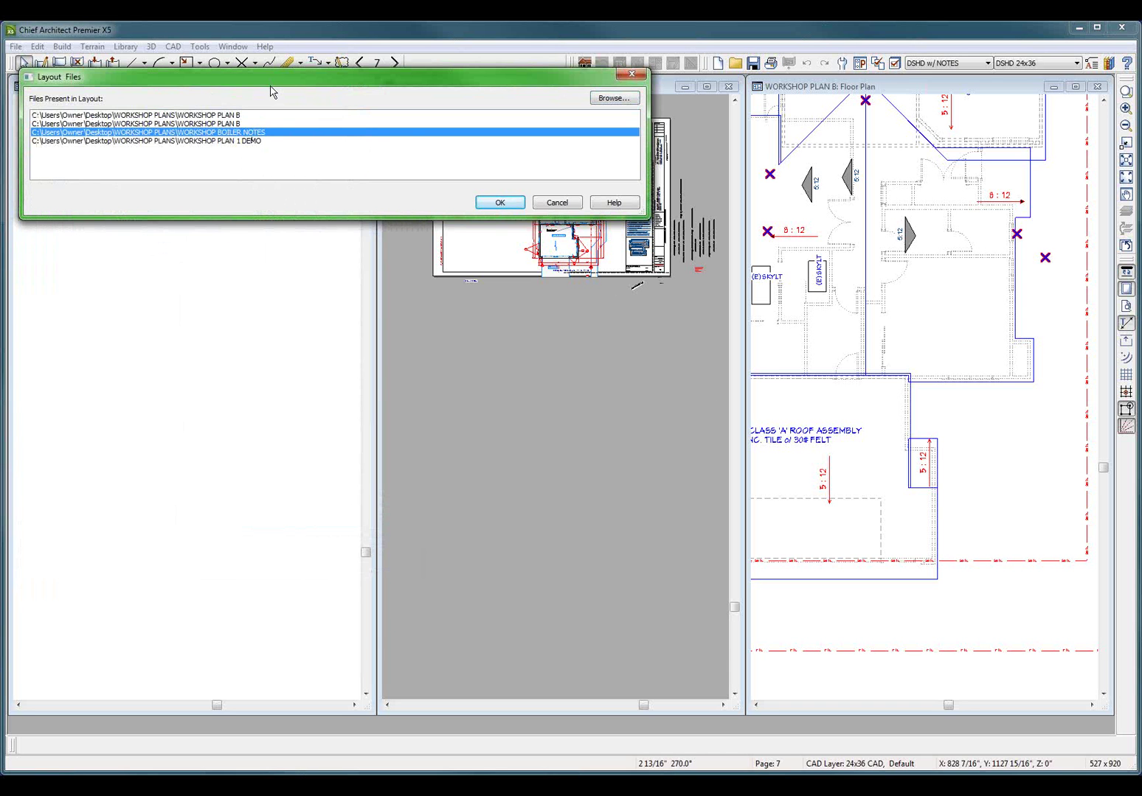
{"action": "left_click", "coordinate": [210, 142]}
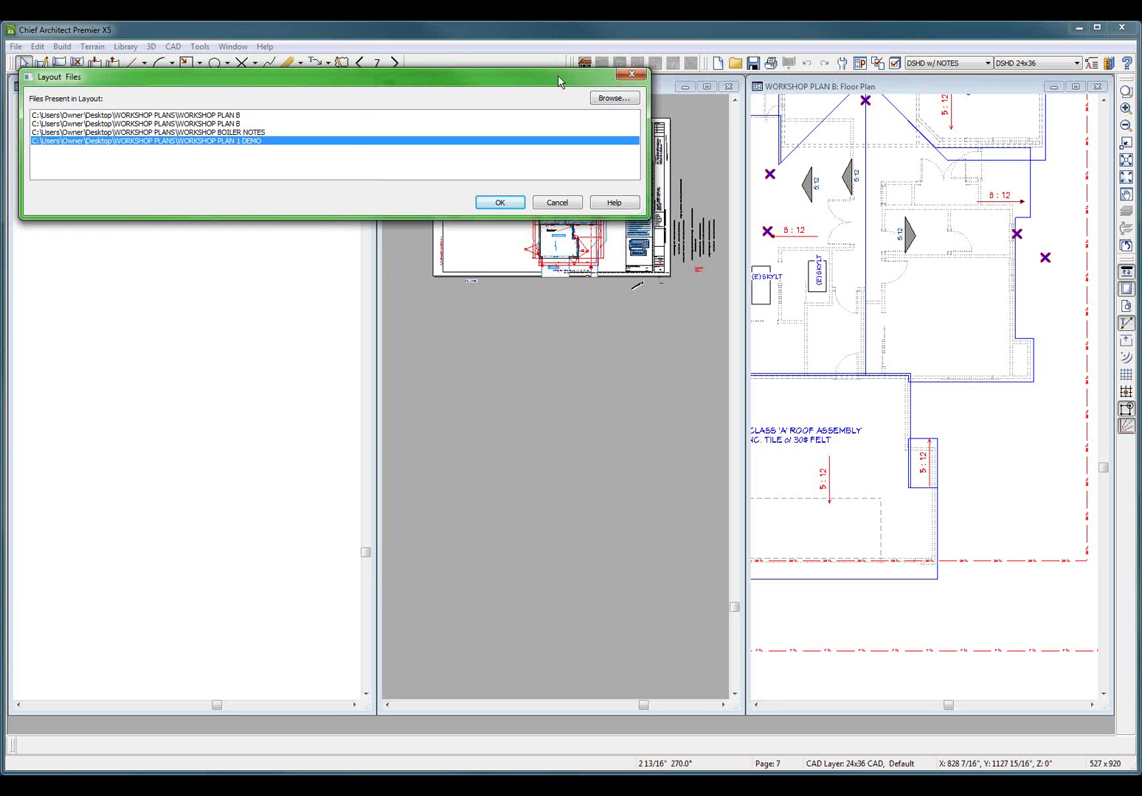
{"action": "left_click", "coordinate": [613, 99]}
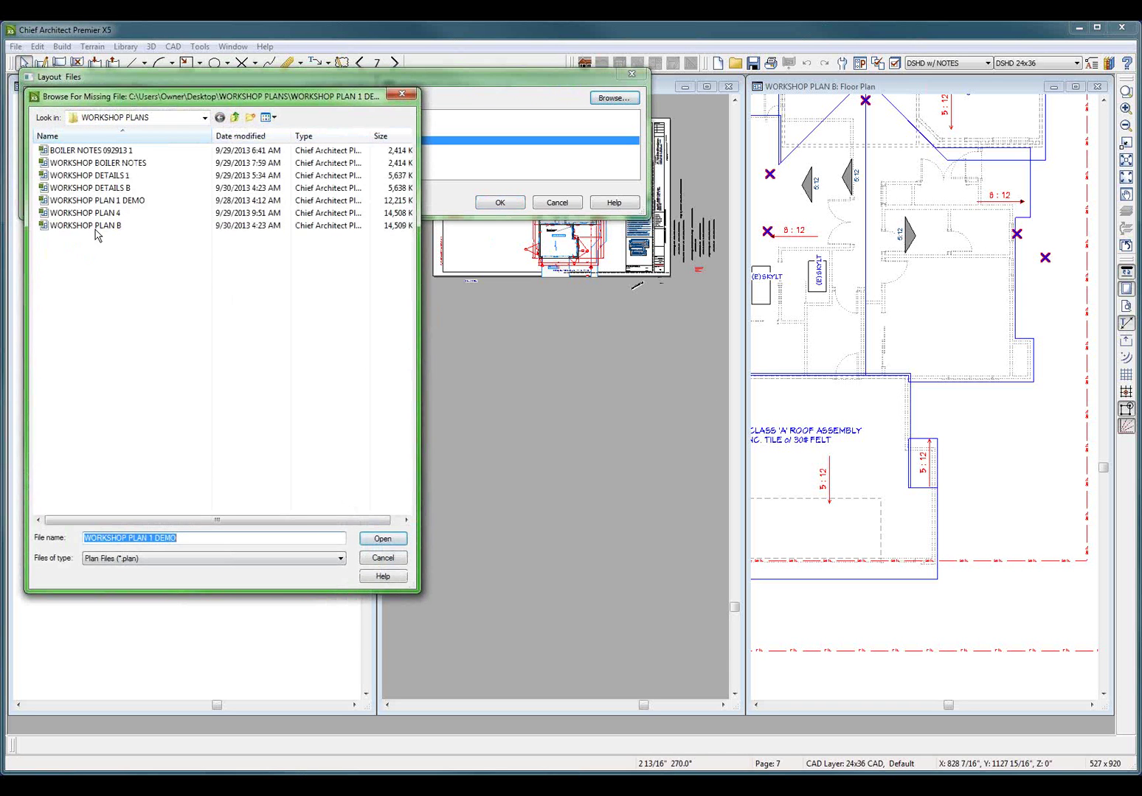
{"action": "double_click", "coordinate": [96, 226]}
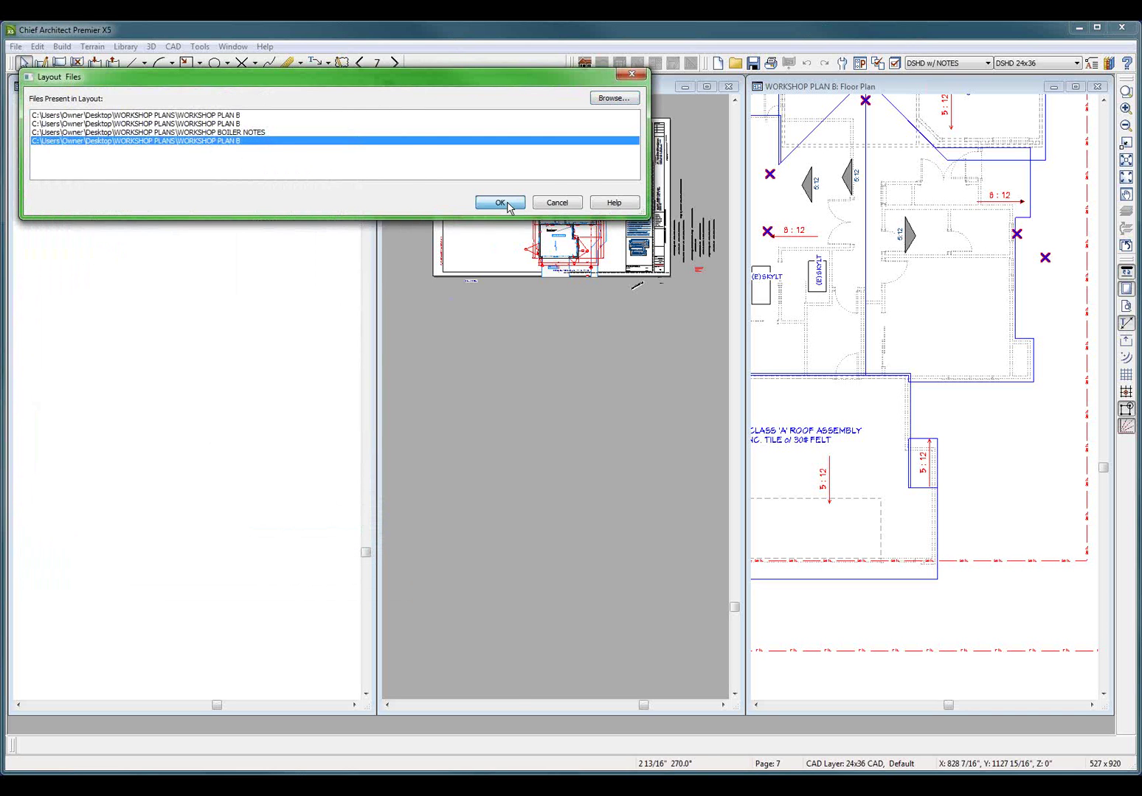
{"action": "left_click", "coordinate": [500, 202]}
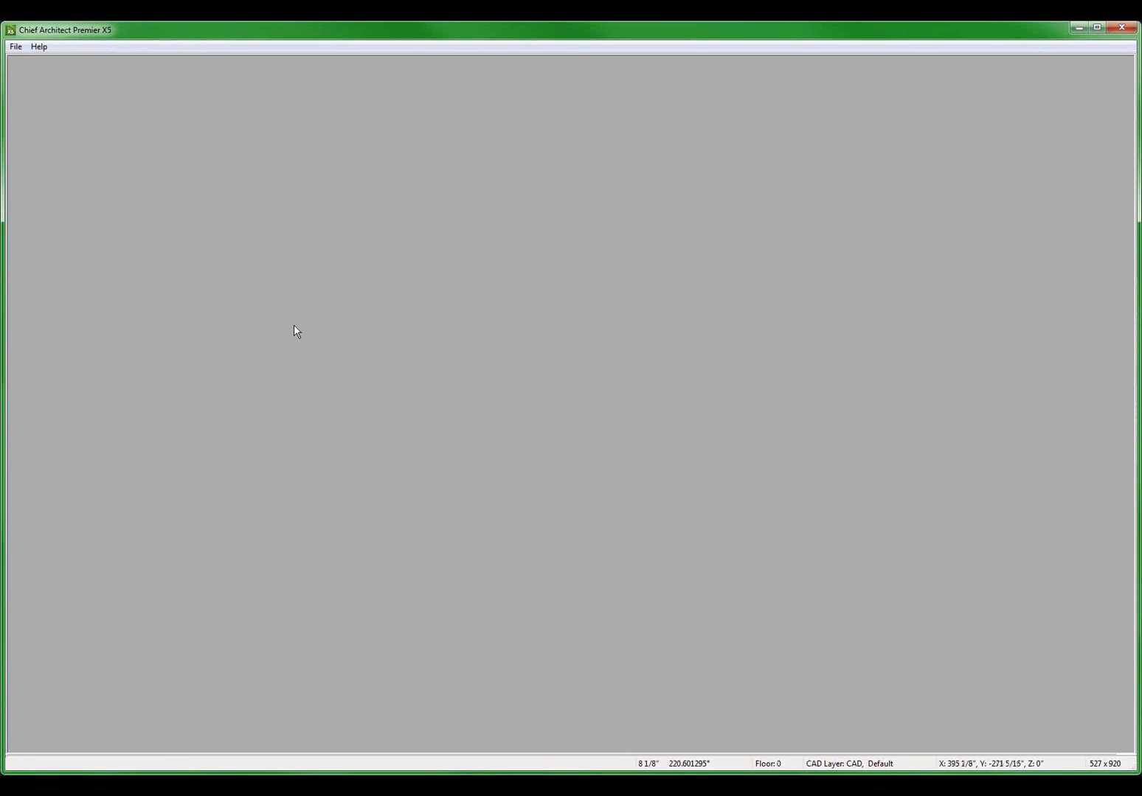
- Reopen the recent file WORKSHOP LAYOUT B 1.layout and maximize its window
{"action": "left_click", "coordinate": [16, 46]}
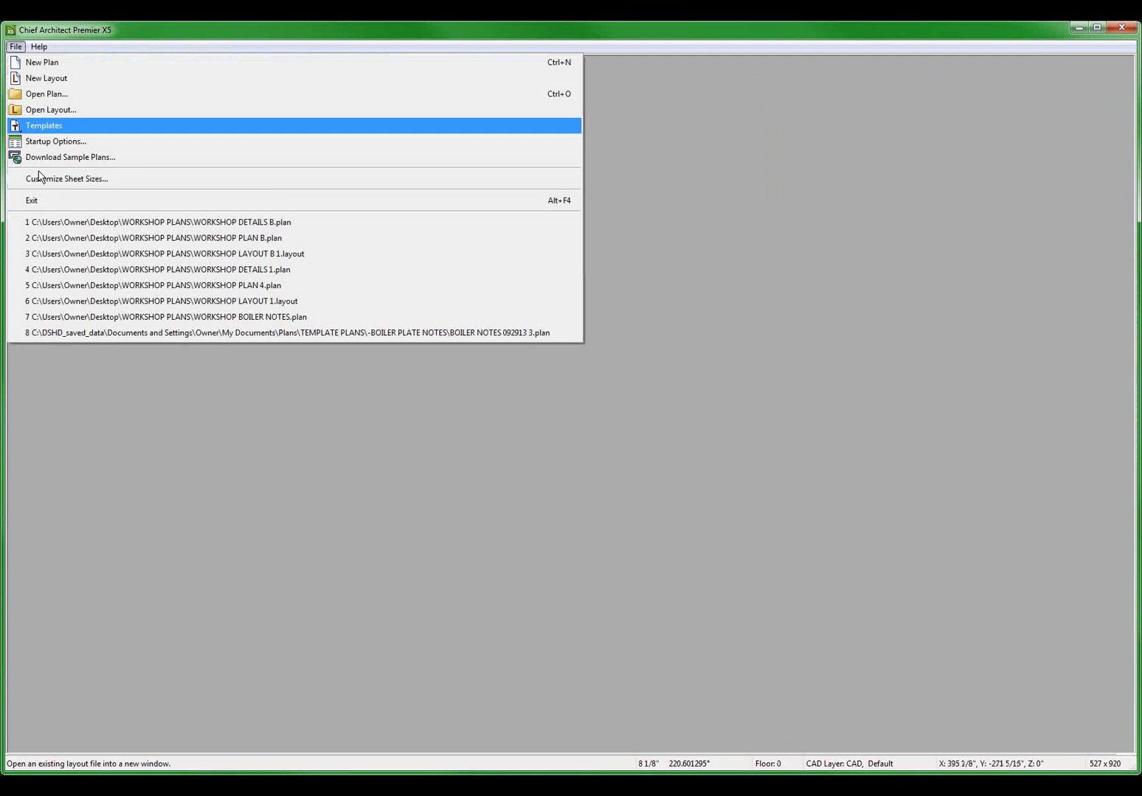
{"action": "left_click", "coordinate": [130, 259]}
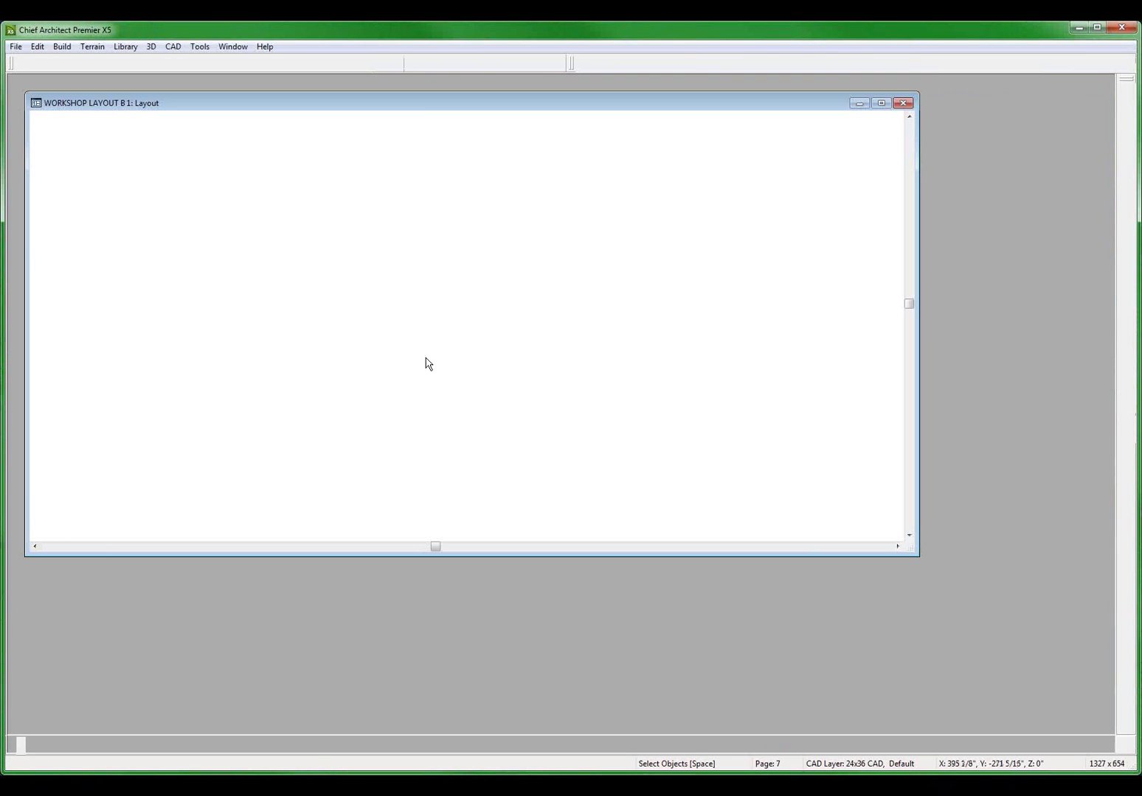
{"action": "left_click", "coordinate": [882, 107]}
- Open the layout's linked files list and relink the WORKSHOP BOILER NOTES entry to WORKSHOP DETAILS B
{"action": "left_click", "coordinate": [683, 244]}
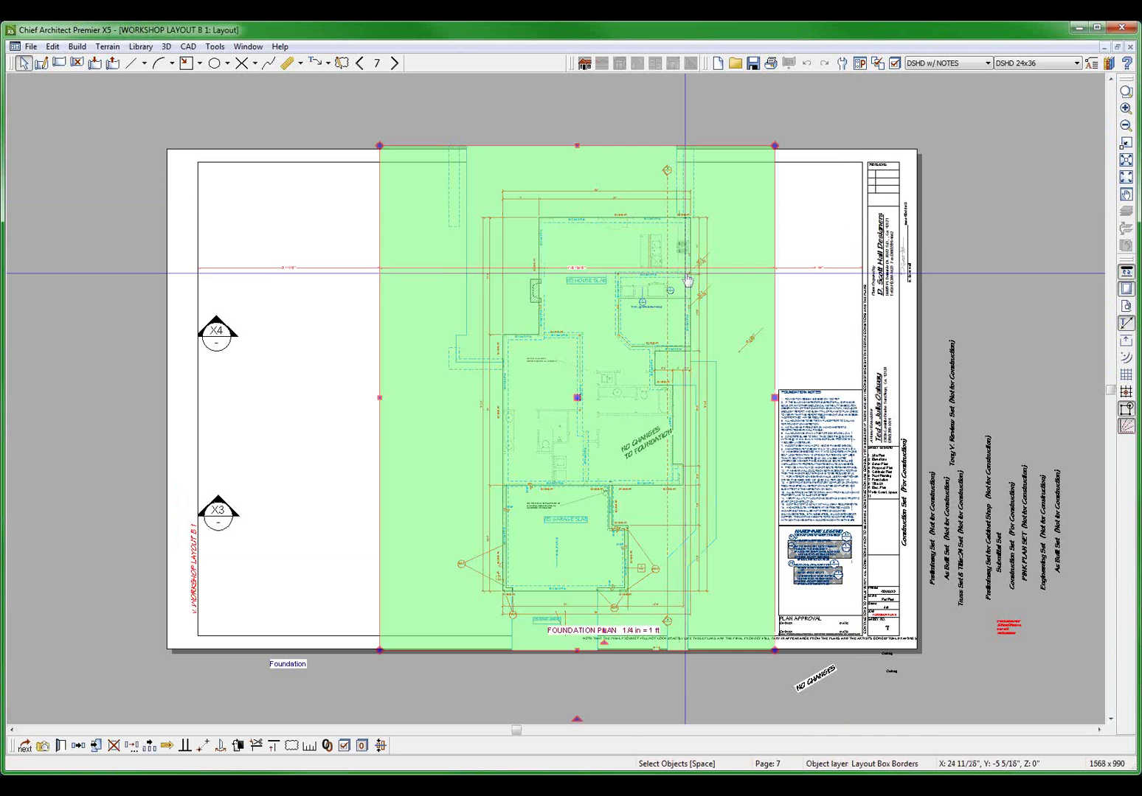
{"action": "left_click", "coordinate": [214, 47]}
{"action": "mouse_move", "coordinate": [233, 131]}
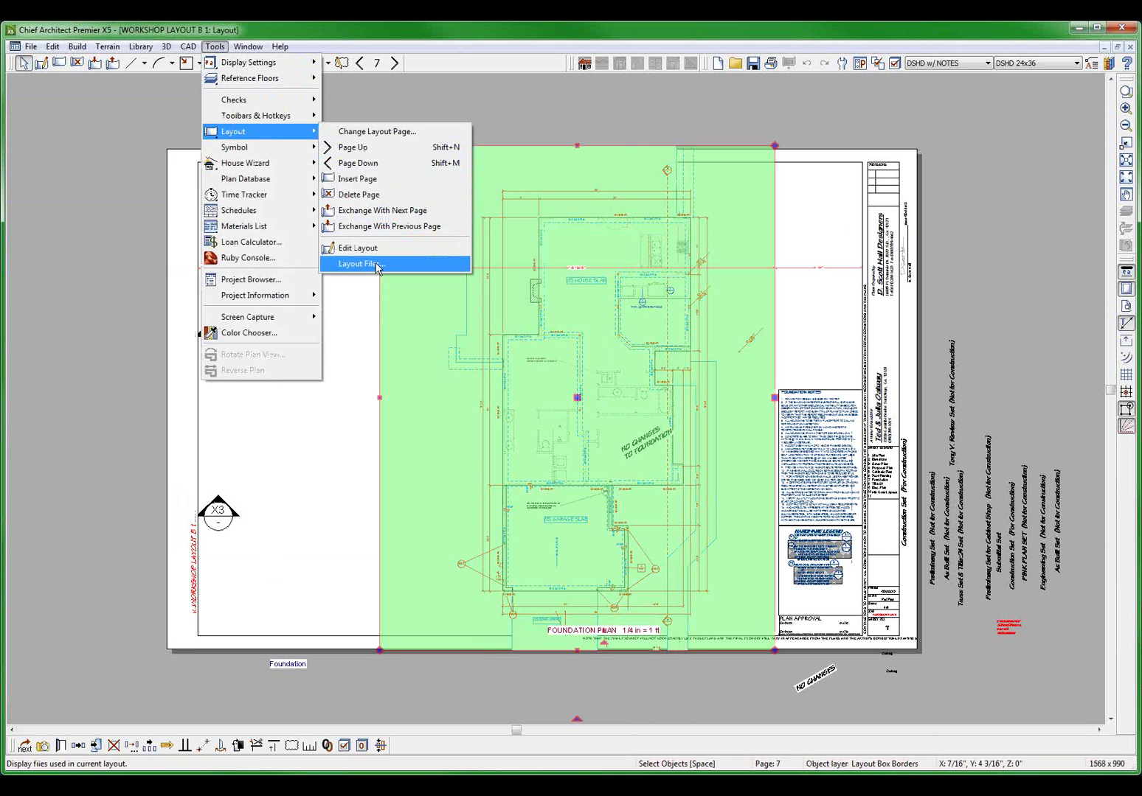
{"action": "left_click", "coordinate": [376, 265]}
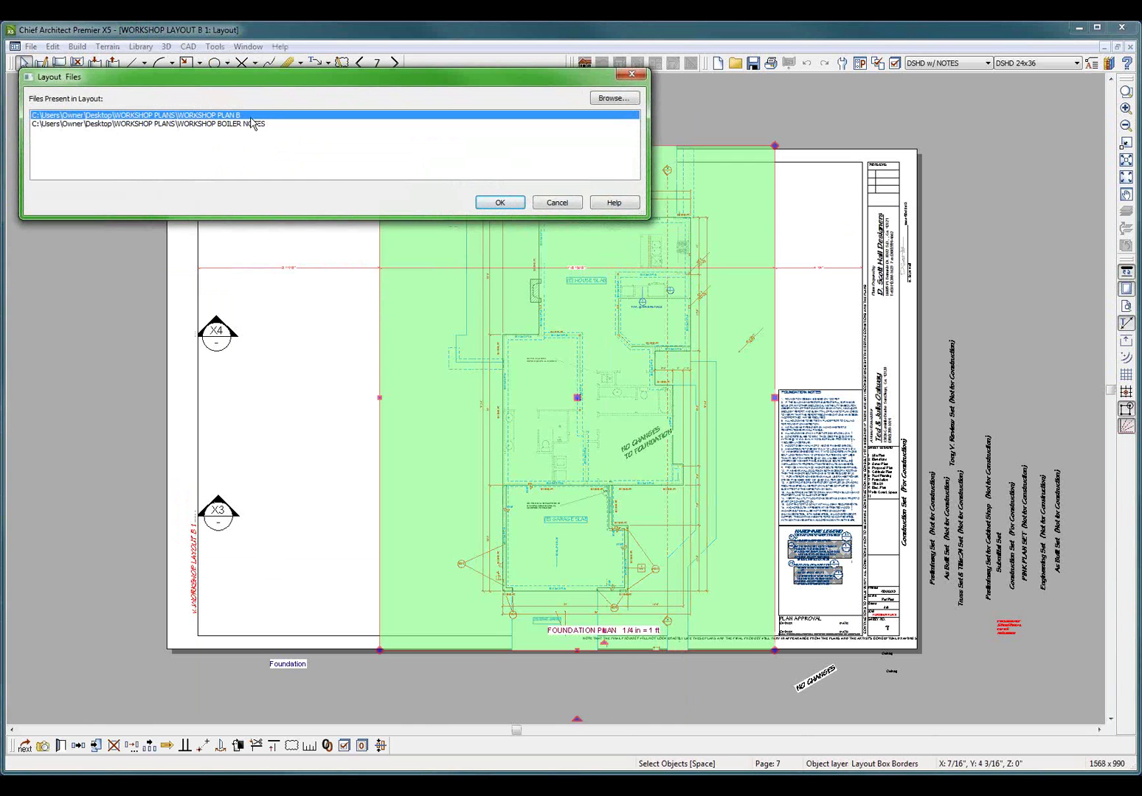
{"action": "left_click", "coordinate": [240, 125]}
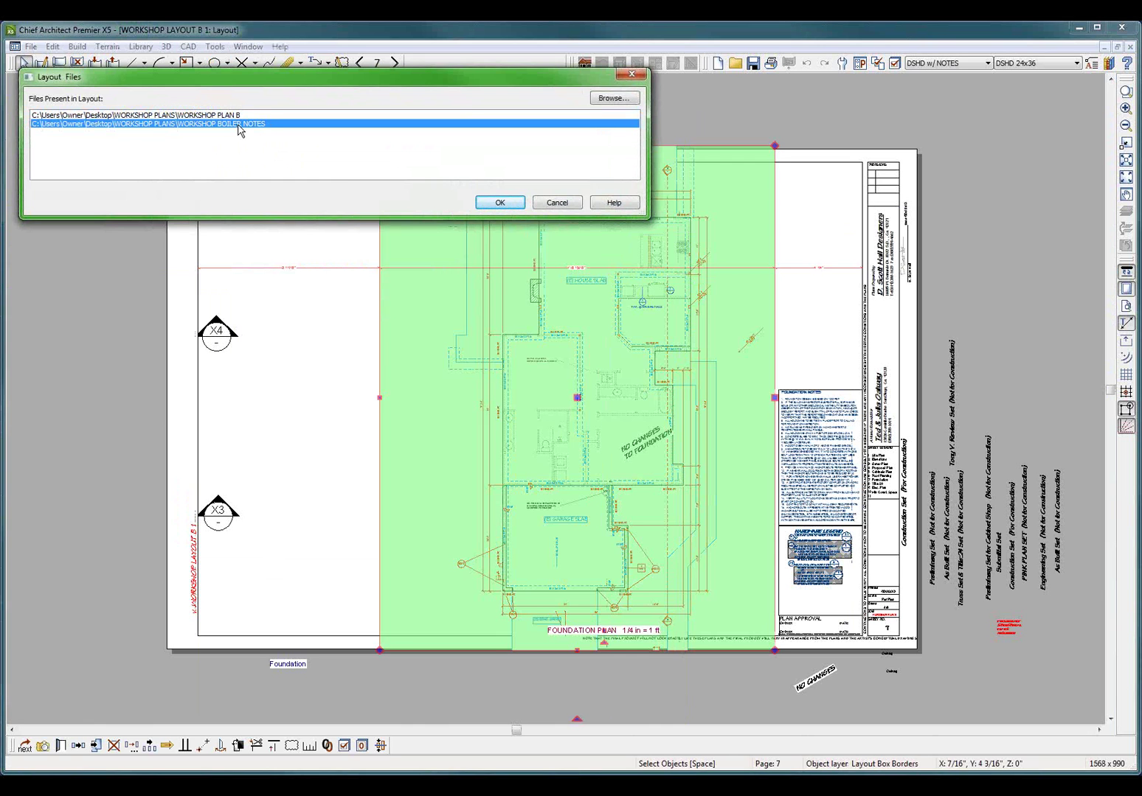
{"action": "left_click", "coordinate": [611, 99]}
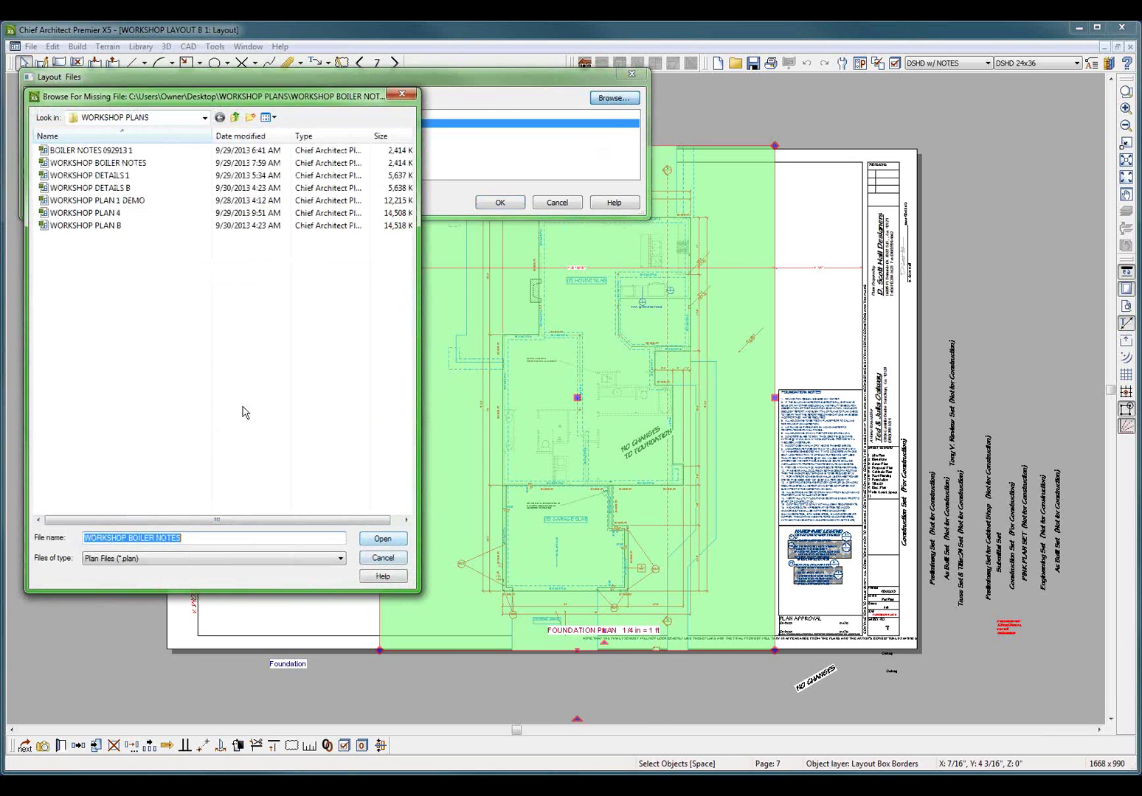
{"action": "double_click", "coordinate": [118, 190]}
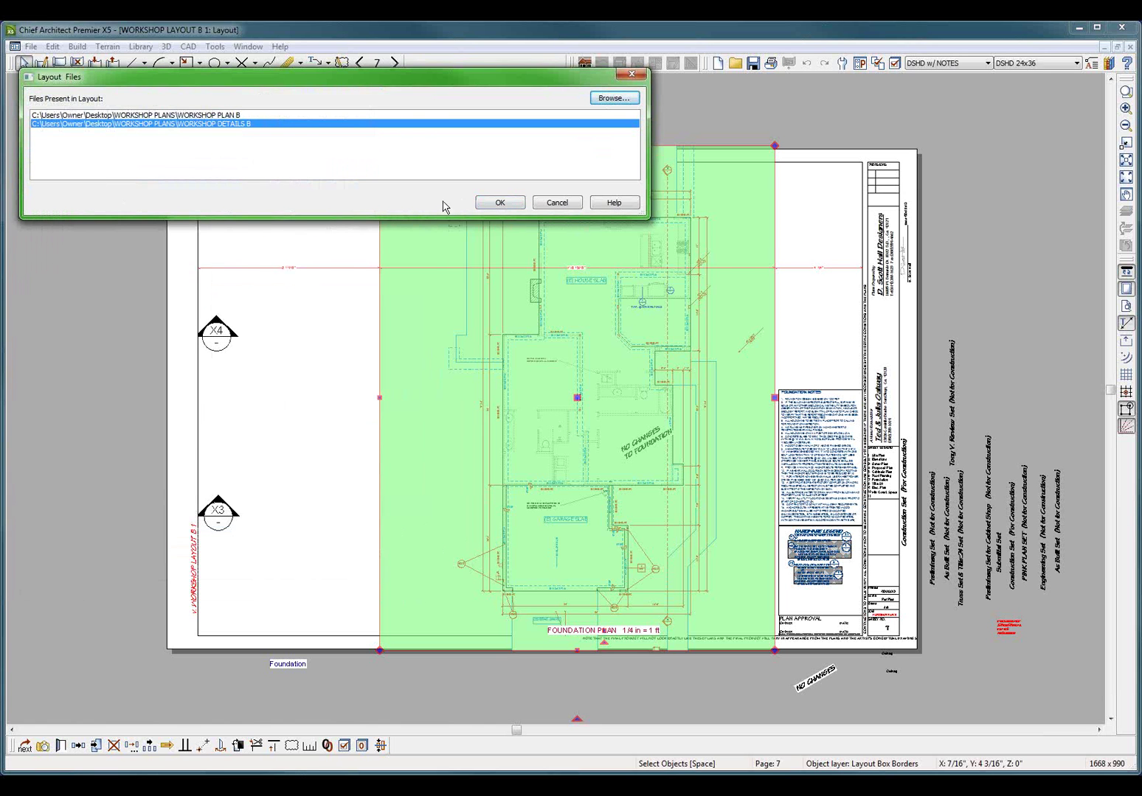
{"action": "key", "text": "Return"}
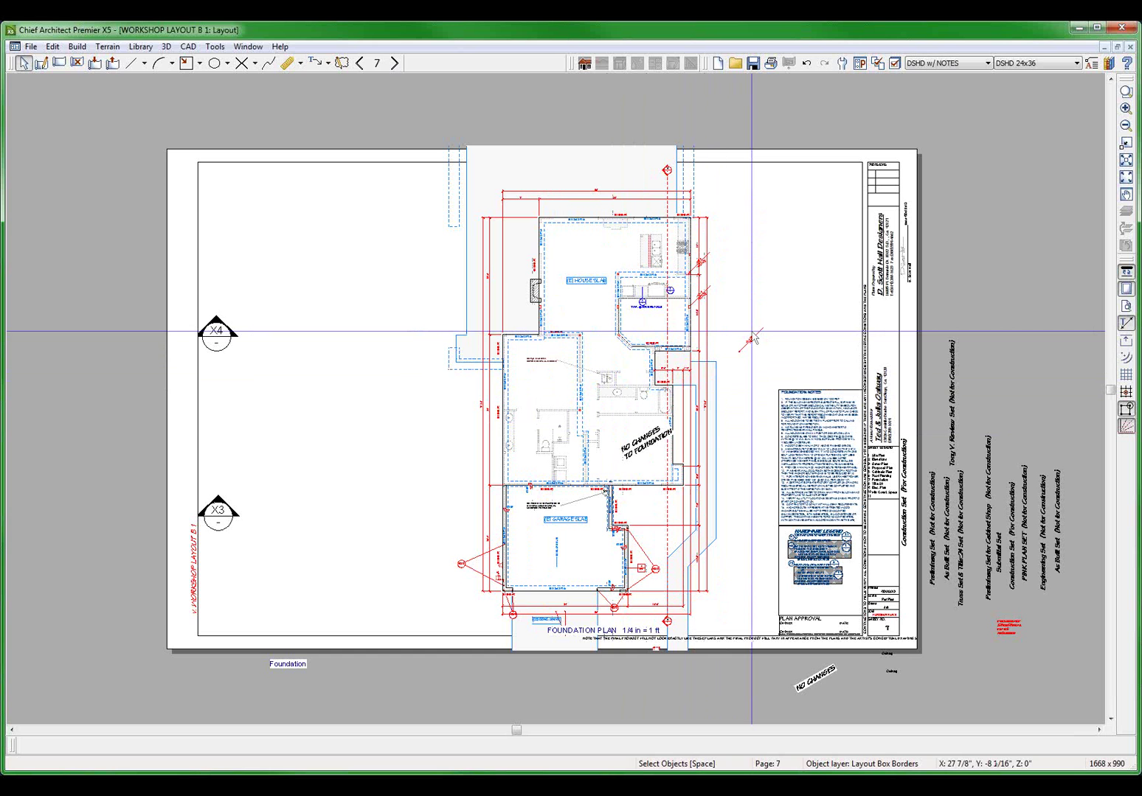
- Open the foundation view's source plan from page 7, return to the layout, and open the floor plan view's source from page 4
{"action": "double_click", "coordinate": [605, 350]}
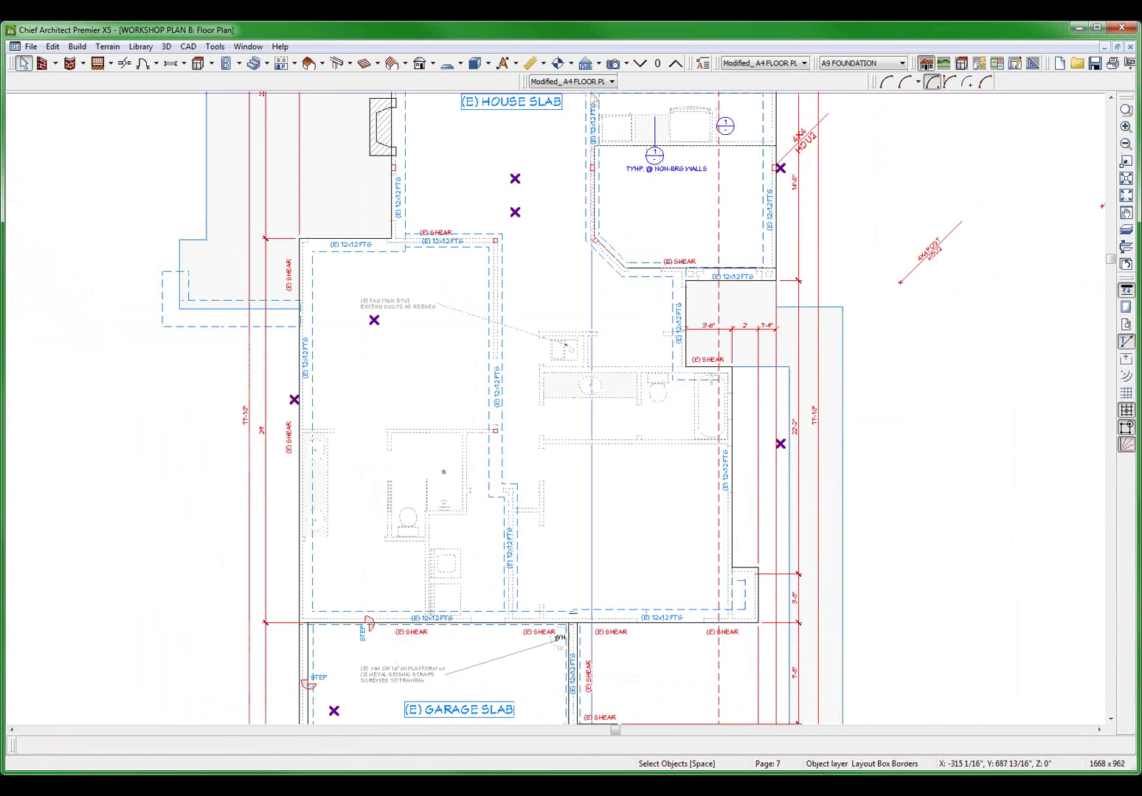
{"action": "key", "text": "ctrl+Tab"}
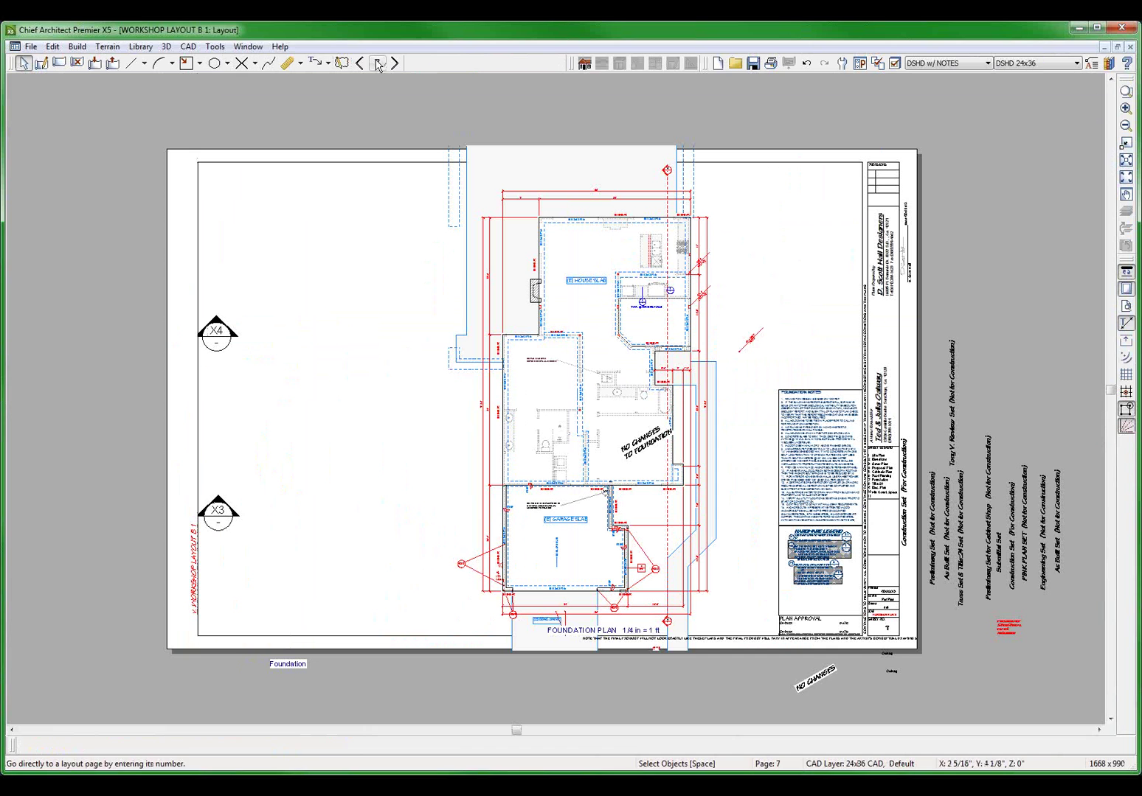
{"action": "left_click", "coordinate": [378, 64]}
{"action": "type", "text": "4"}
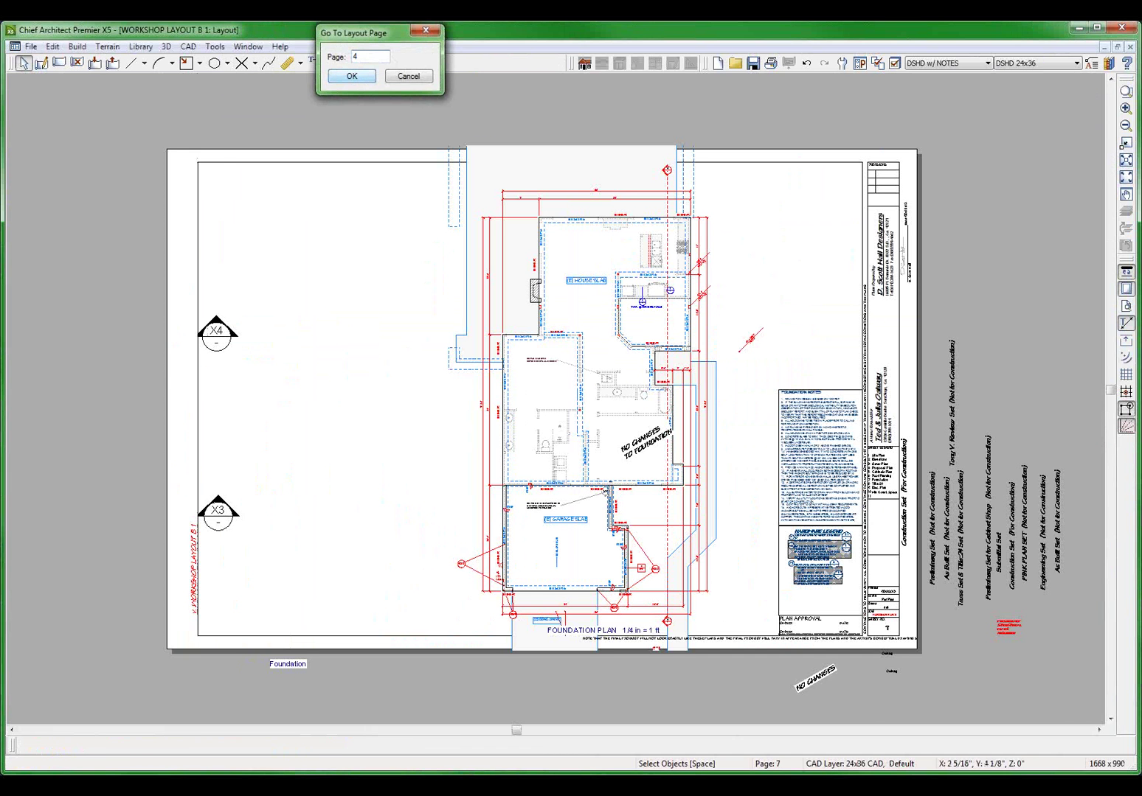
{"action": "key", "text": "Return"}
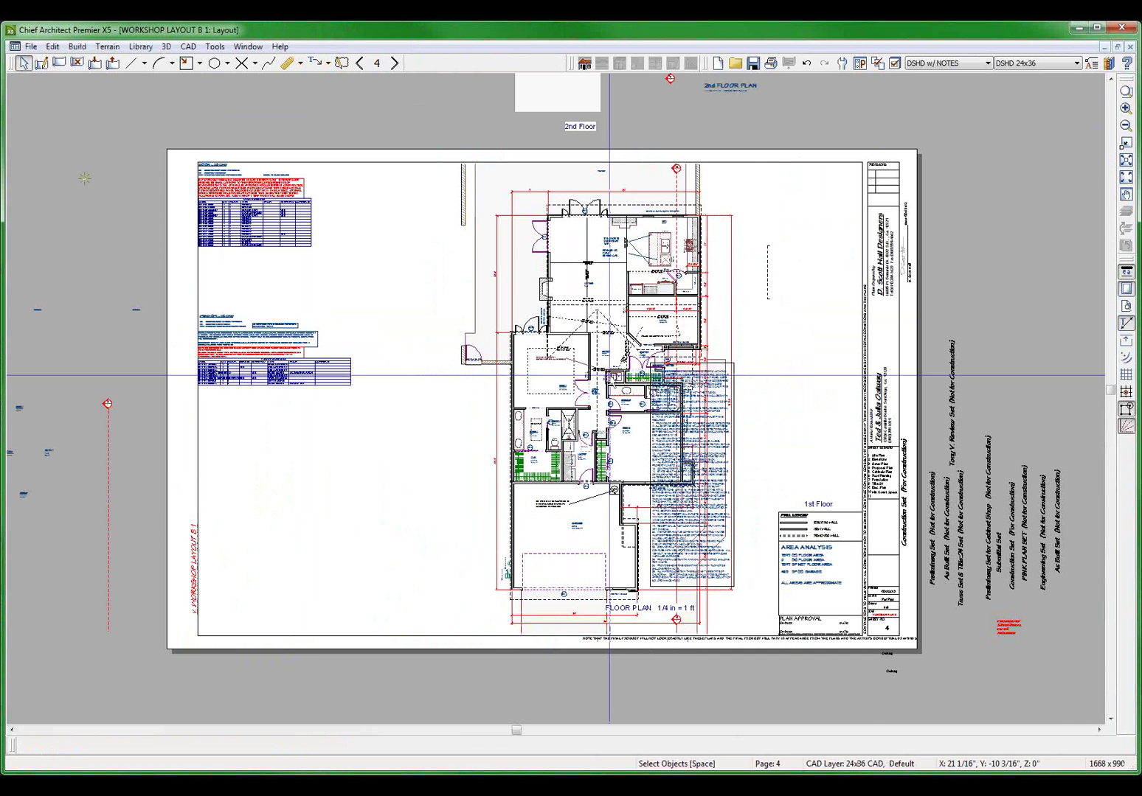
{"action": "left_click", "coordinate": [741, 428]}
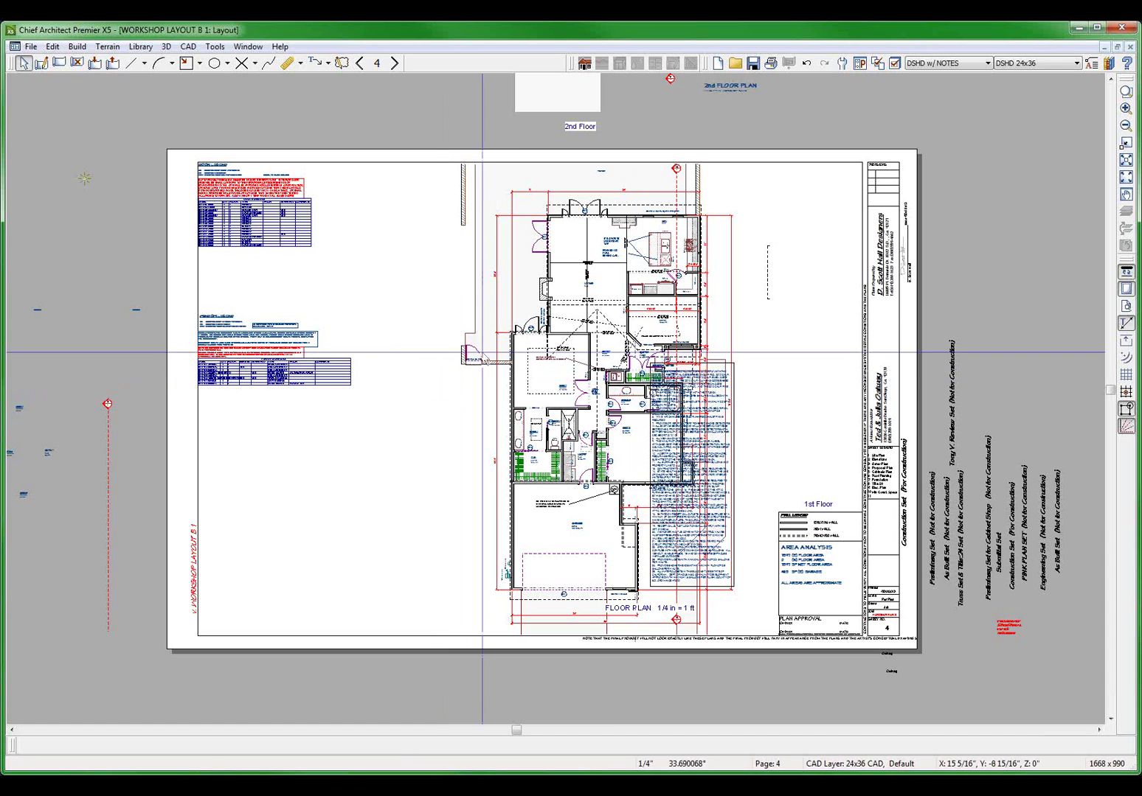
{"action": "double_click", "coordinate": [522, 318]}
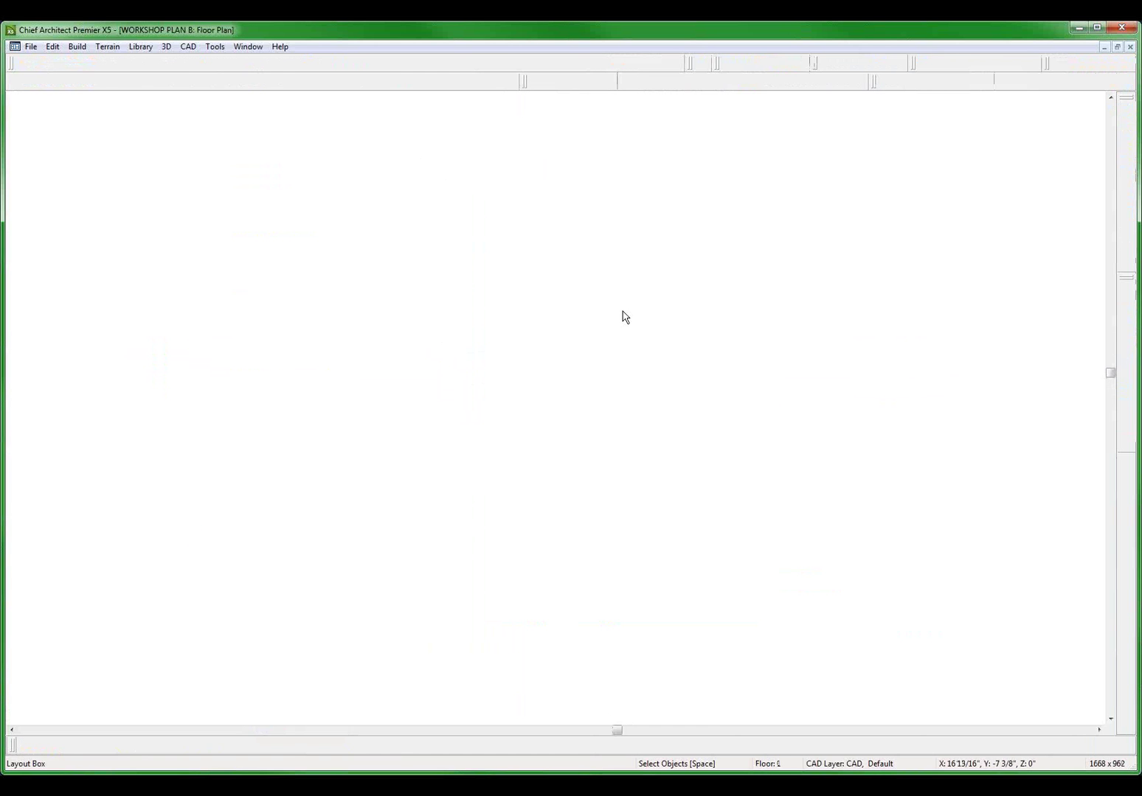
- Inspect the specification of the window in the garage's front wall and leave it without changes
{"action": "scroll", "coordinate": [622, 295], "scroll_direction": "down", "scroll_amount": 3}
{"action": "scroll", "coordinate": [620, 550], "scroll_direction": "up", "scroll_amount": 3}
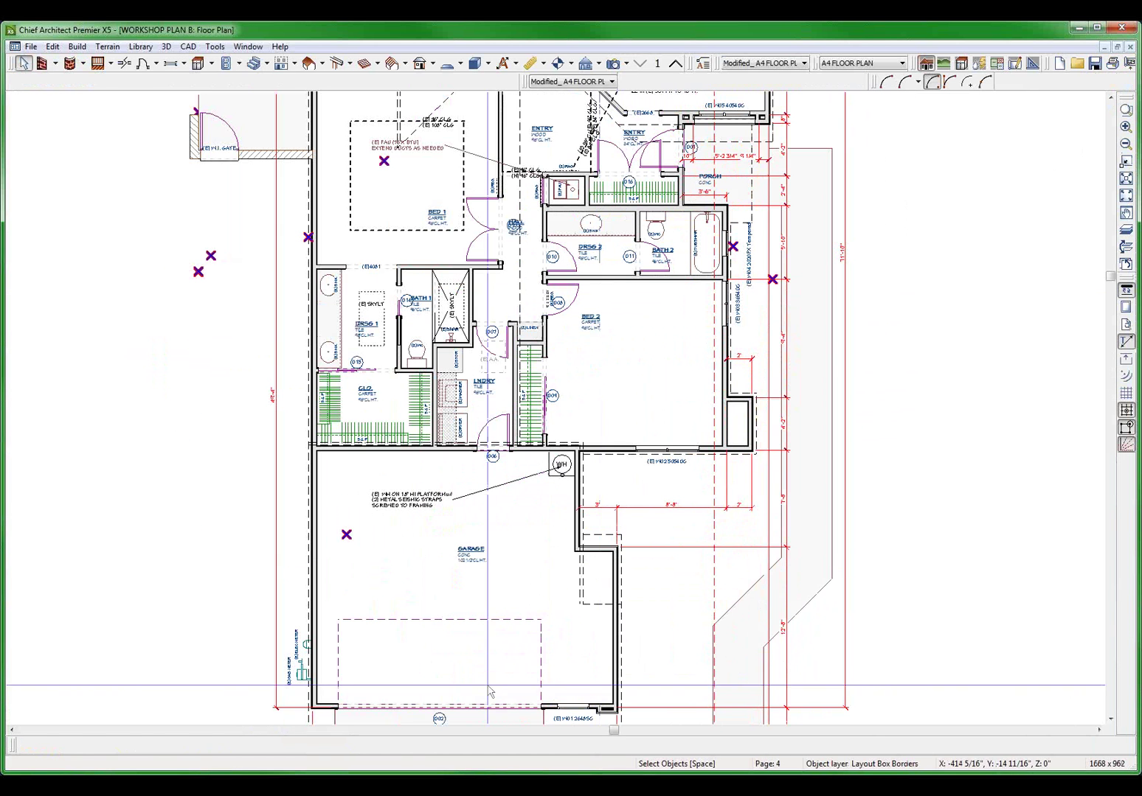
{"action": "left_click", "coordinate": [574, 708]}
{"action": "double_click", "coordinate": [574, 708]}
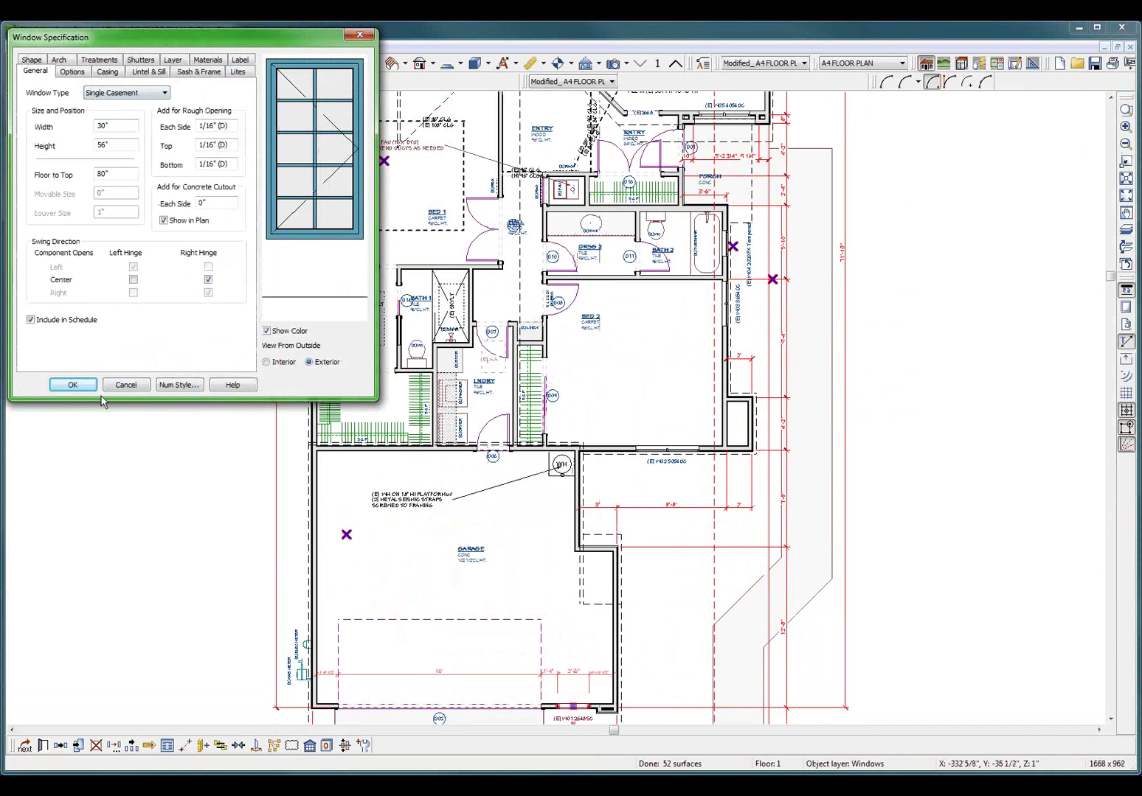
{"action": "left_click", "coordinate": [125, 385]}
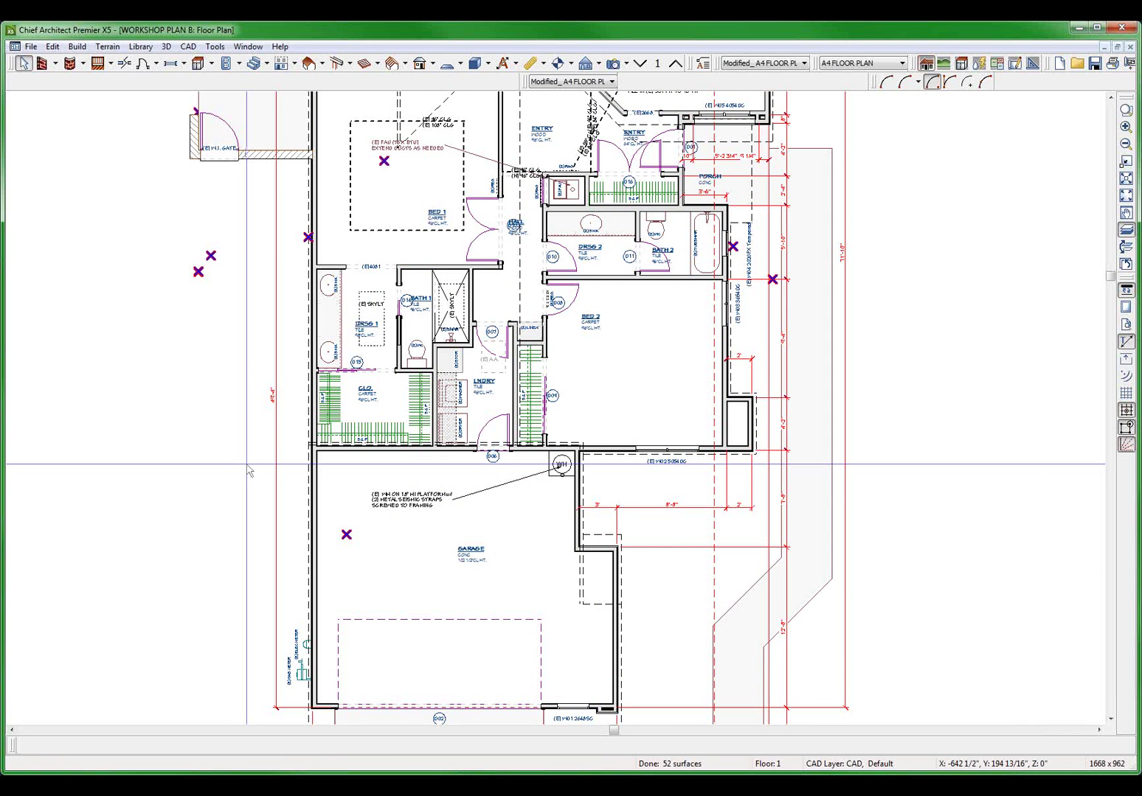
- Set up Delete Objects for All Floors with every object type selected, agreeing to turn automatic roof framing off
{"action": "scroll", "coordinate": [394, 453], "scroll_direction": "down", "scroll_amount": 3}
{"action": "scroll", "coordinate": [394, 455], "scroll_direction": "down", "scroll_amount": 2}
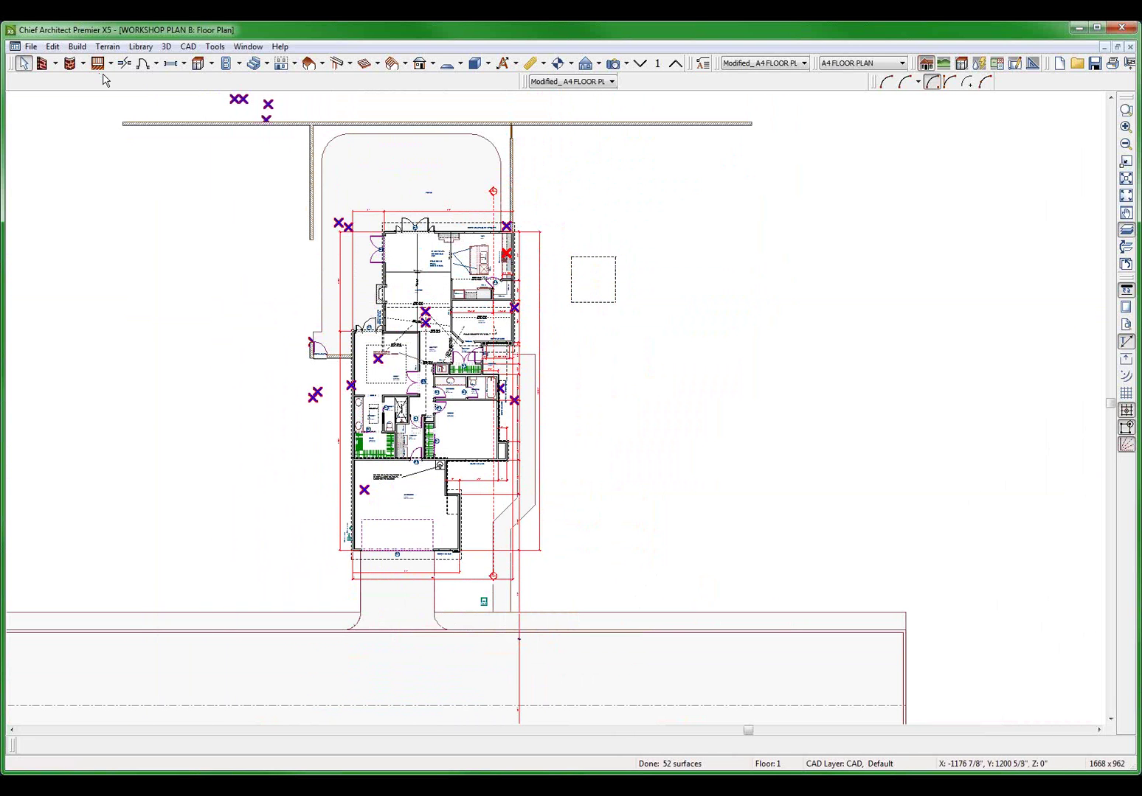
{"action": "scroll", "coordinate": [509, 303], "scroll_direction": "up", "scroll_amount": 3}
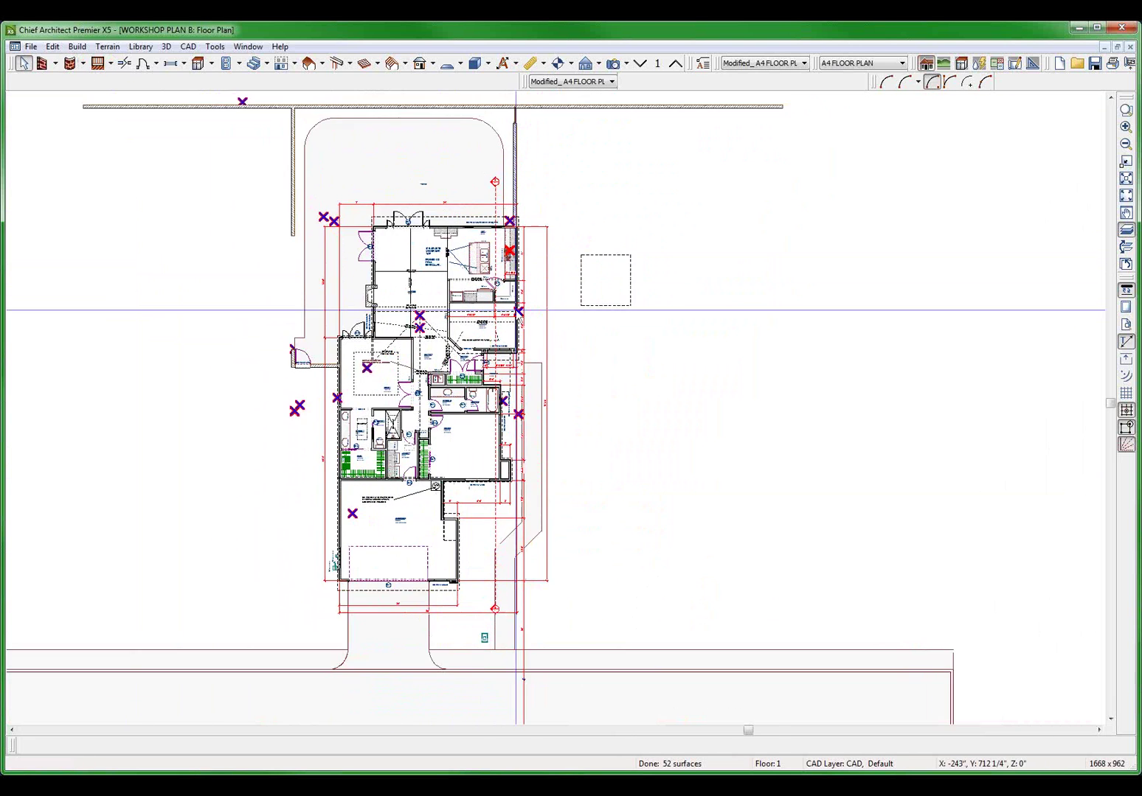
{"action": "scroll", "coordinate": [516, 300], "scroll_direction": "down", "scroll_amount": 1}
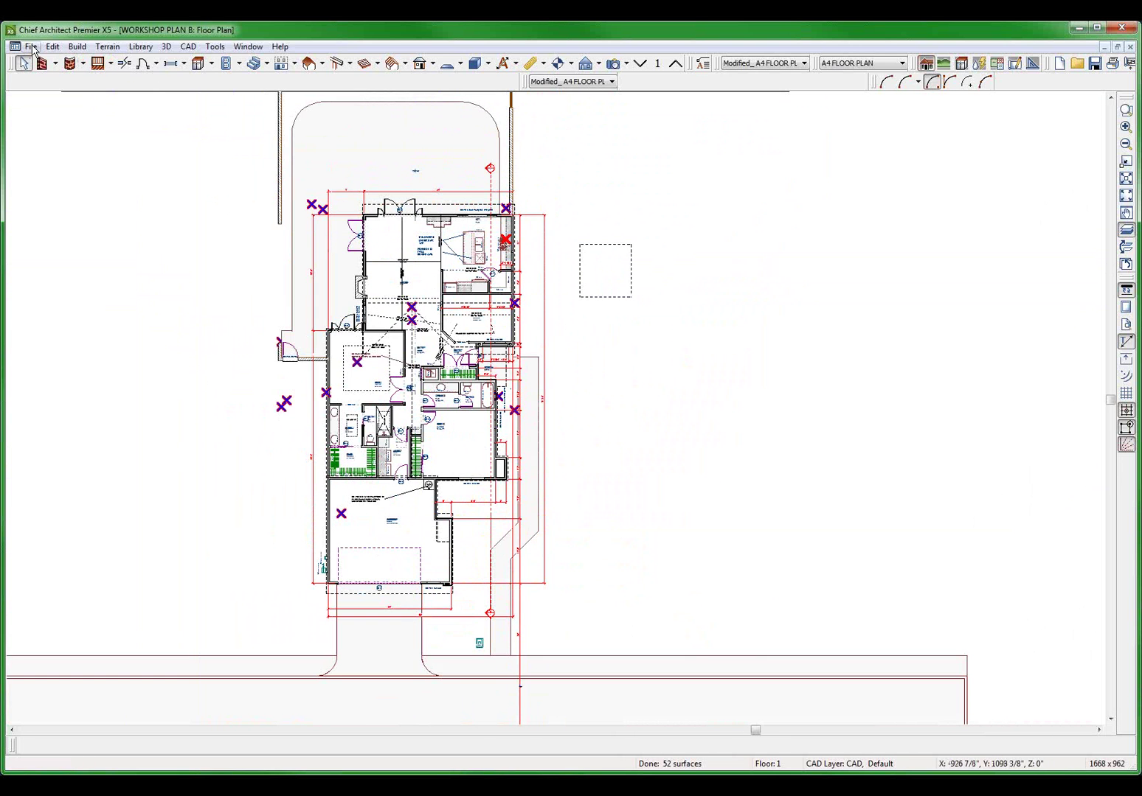
{"action": "left_click", "coordinate": [31, 47]}
{"action": "mouse_move", "coordinate": [52, 46]}
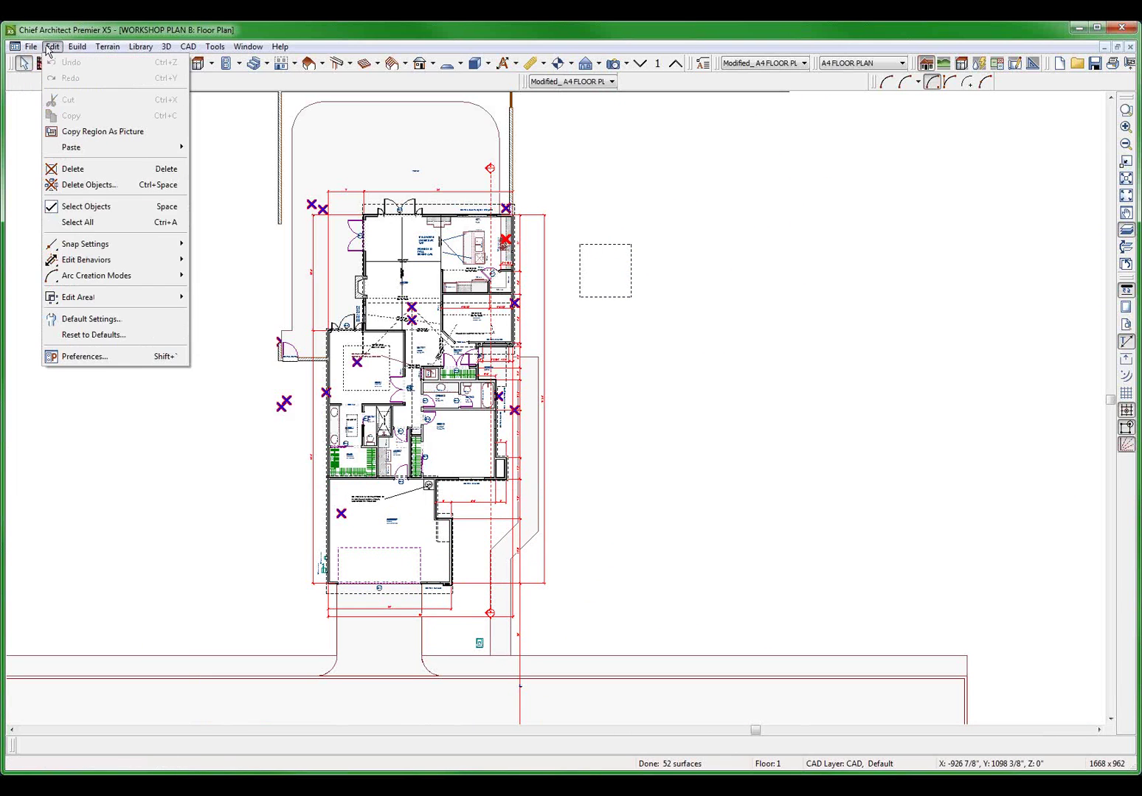
{"action": "left_click", "coordinate": [107, 185]}
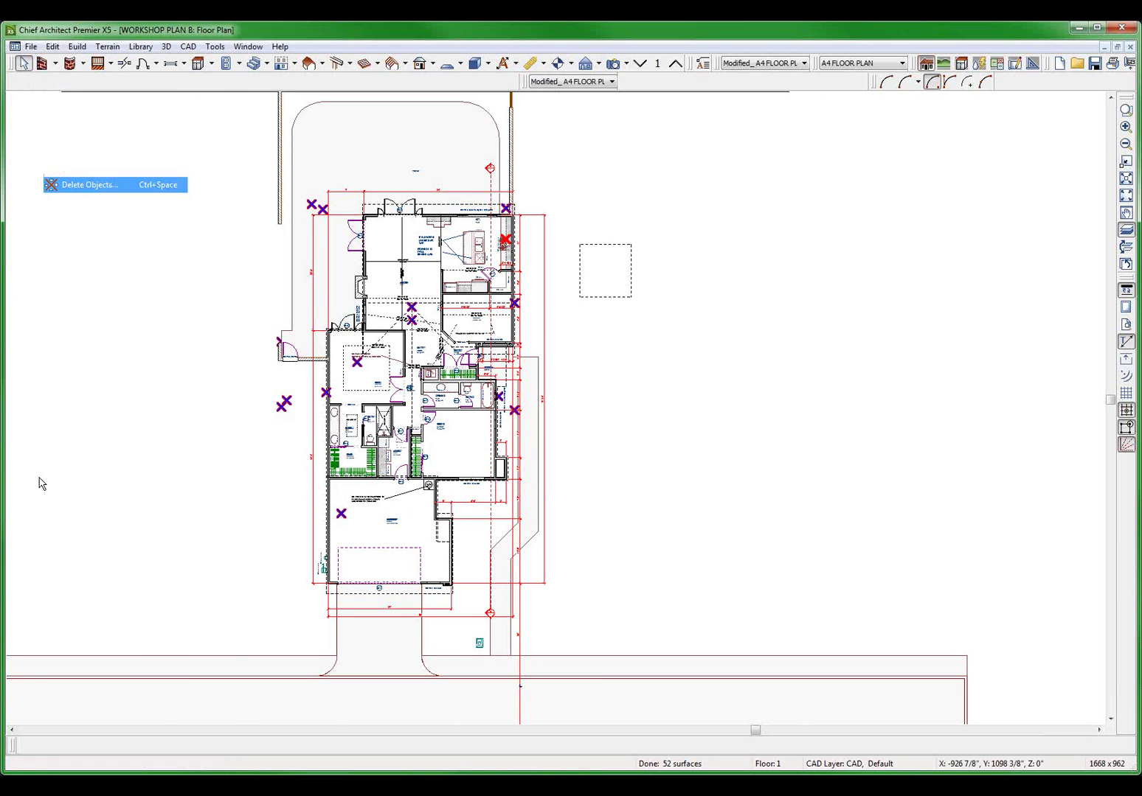
{"action": "left_click", "coordinate": [40, 147]}
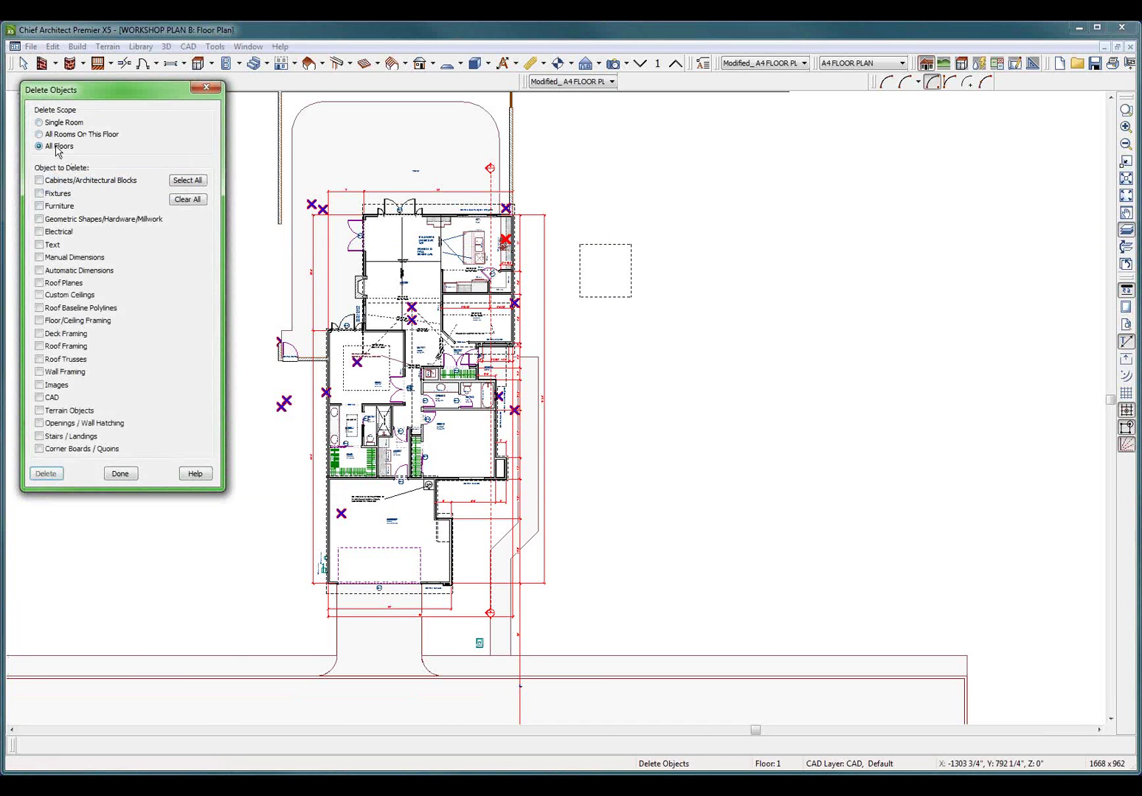
{"action": "left_click", "coordinate": [188, 181]}
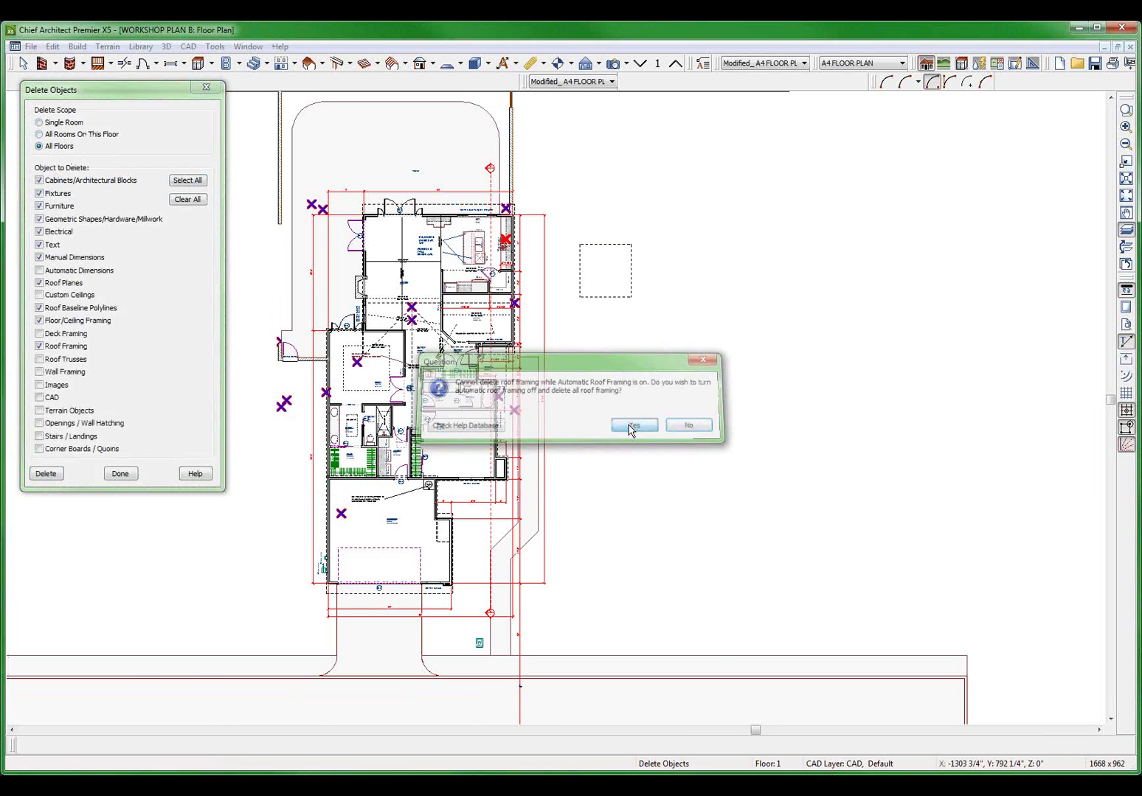
{"action": "left_click", "coordinate": [627, 429]}
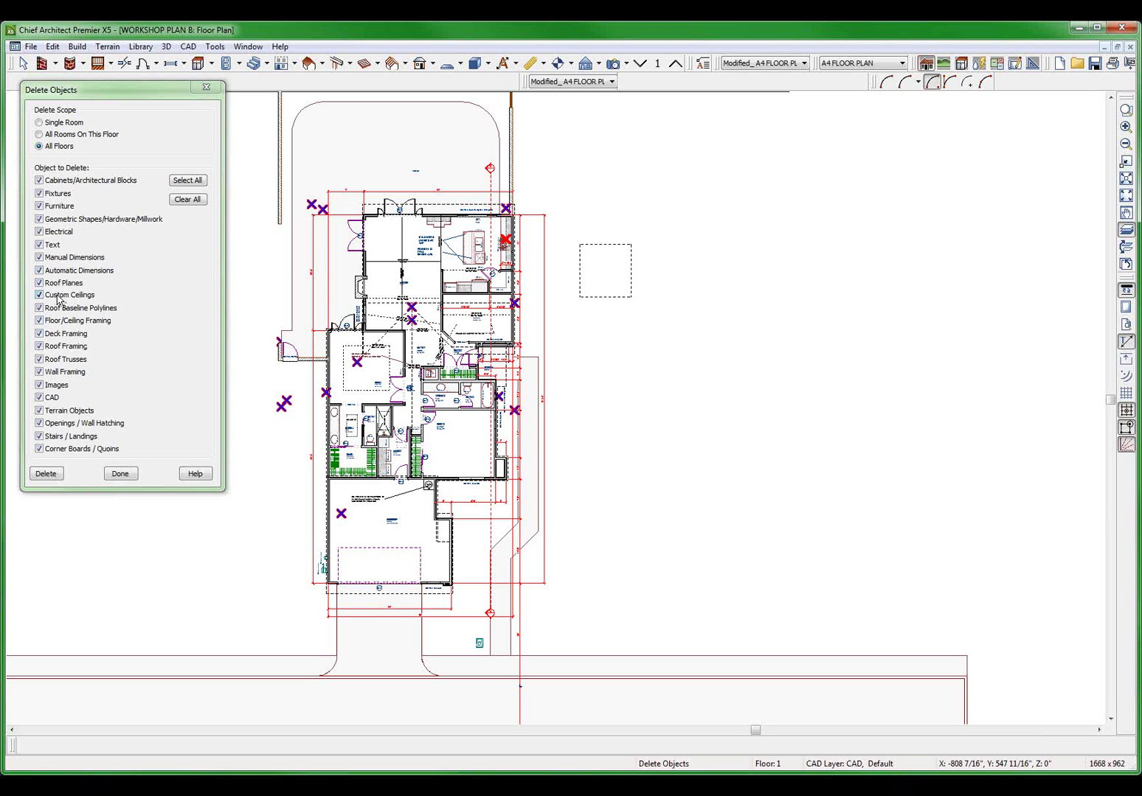
- Exclude Text, CAD and Terrain Objects from the deletion, delete all the other object types, and finish Delete Objects
{"action": "left_click", "coordinate": [39, 257]}
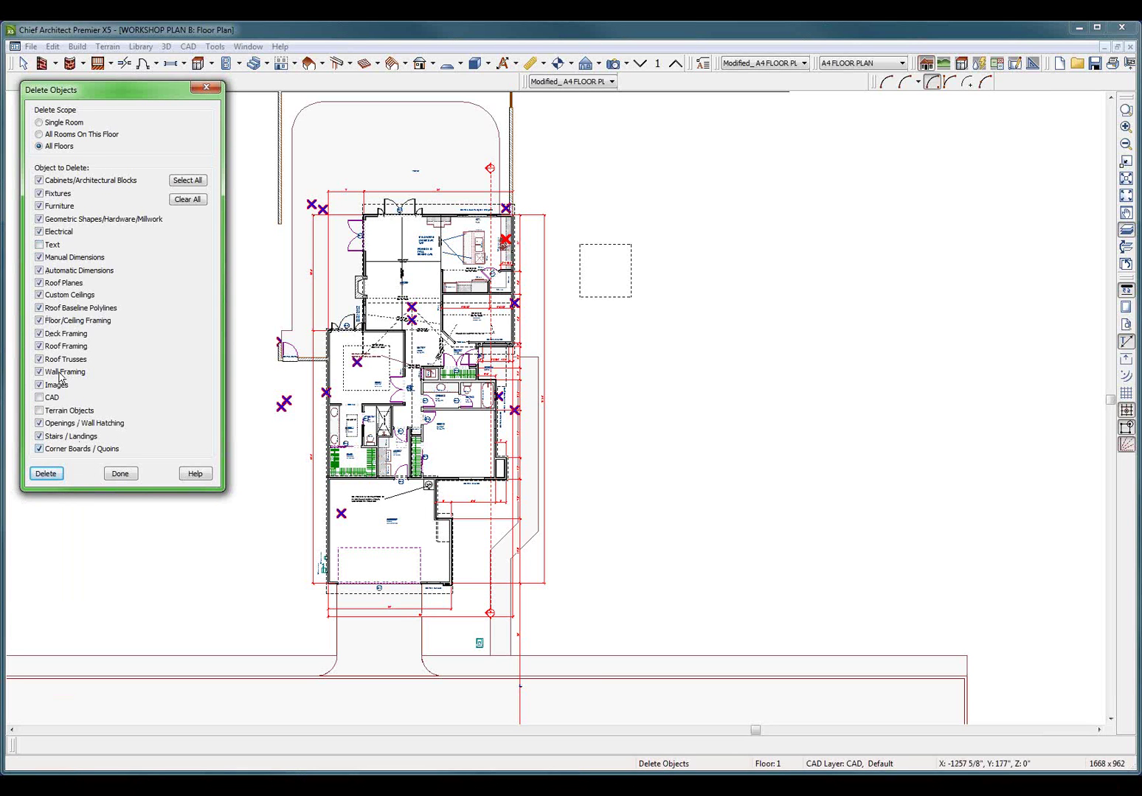
{"action": "left_click", "coordinate": [50, 474]}
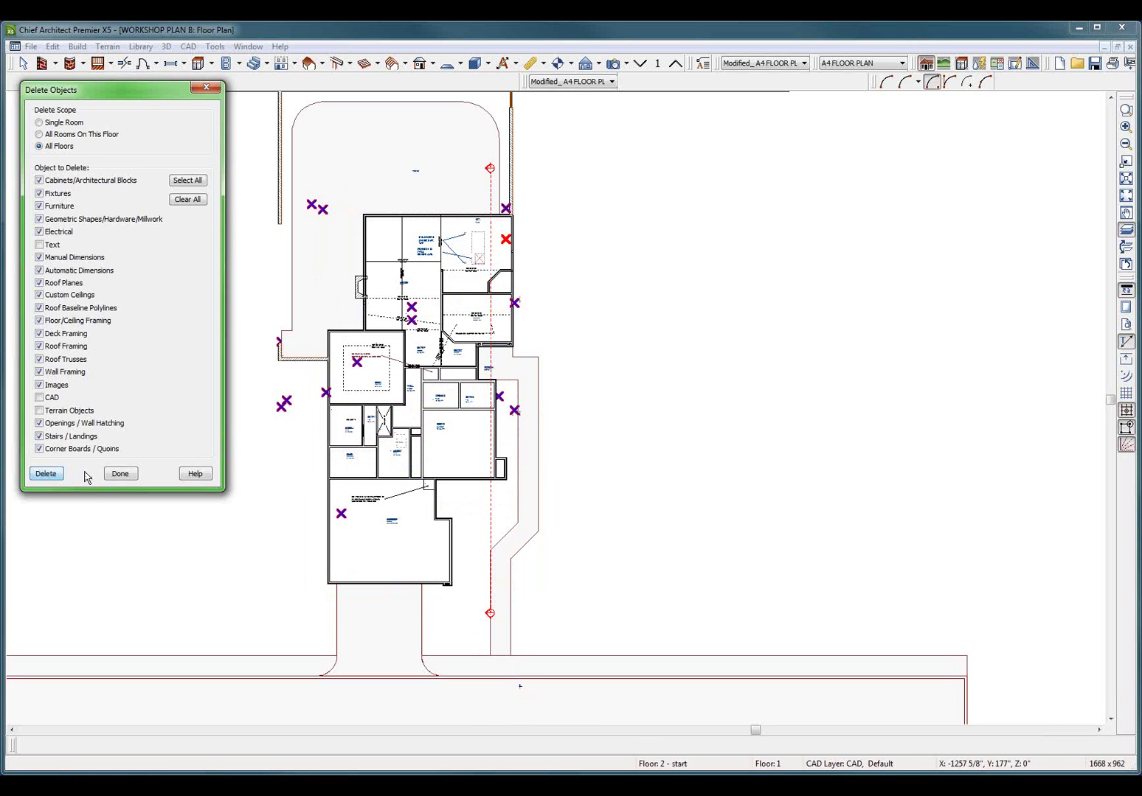
{"action": "left_click", "coordinate": [122, 474]}
- Group-select the house walls on Floor 1, delete them, and suppress the platform hole warning for this session
{"action": "scroll", "coordinate": [115, 523], "scroll_direction": "up", "scroll_amount": 4}
{"action": "scroll", "coordinate": [115, 522], "scroll_direction": "down", "scroll_amount": 4}
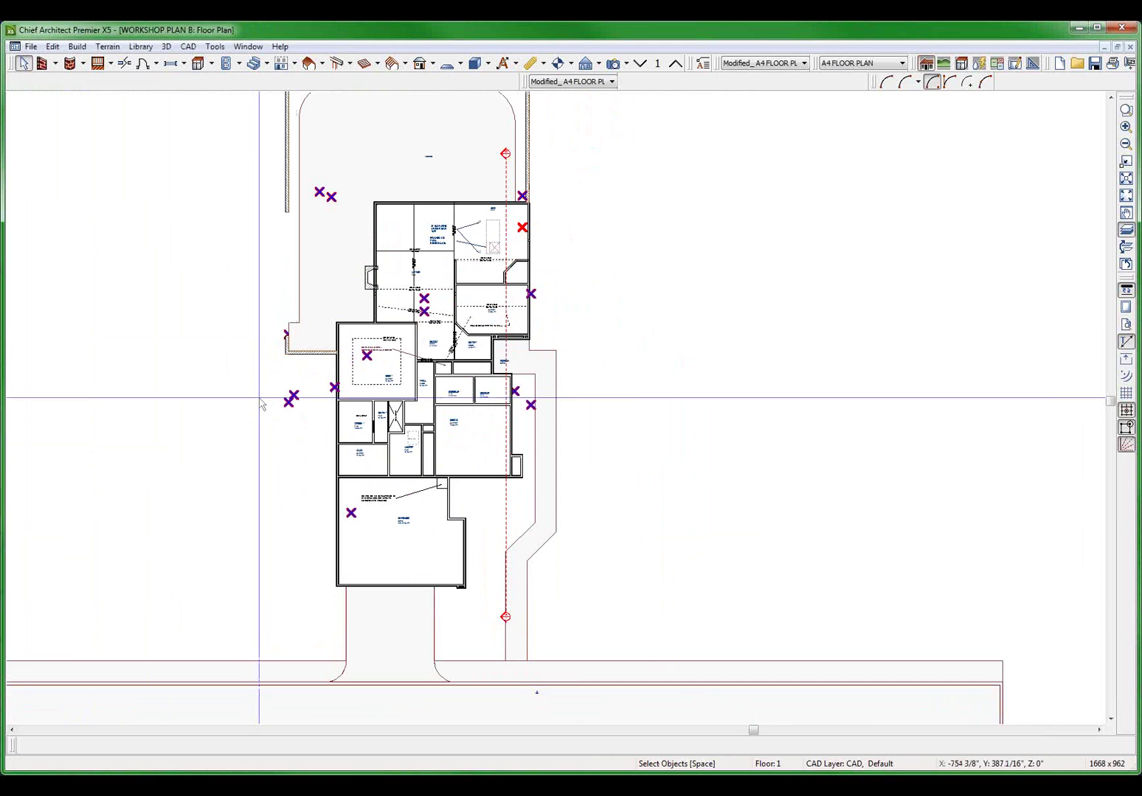
{"action": "scroll", "coordinate": [258, 399], "scroll_direction": "down", "scroll_amount": 1}
{"action": "key", "text": "KP_Add"}
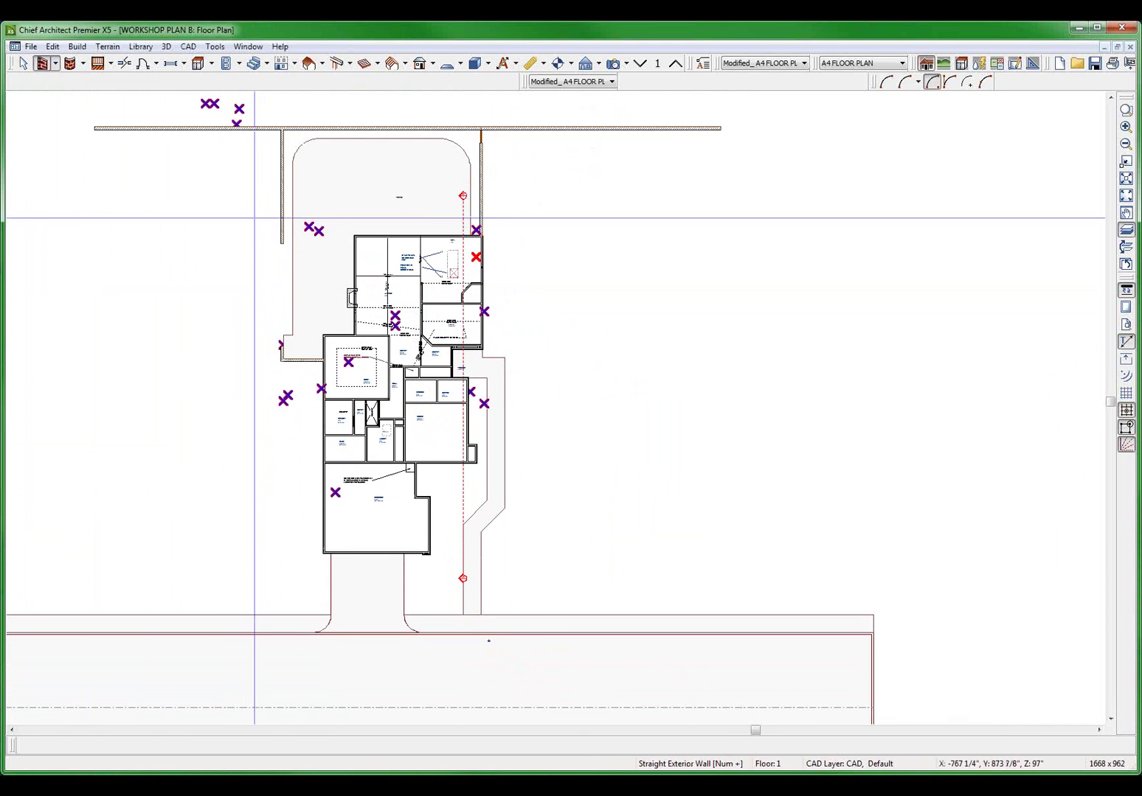
{"action": "left_click_drag", "start_coordinate": [253, 219], "coordinate": [522, 548]}
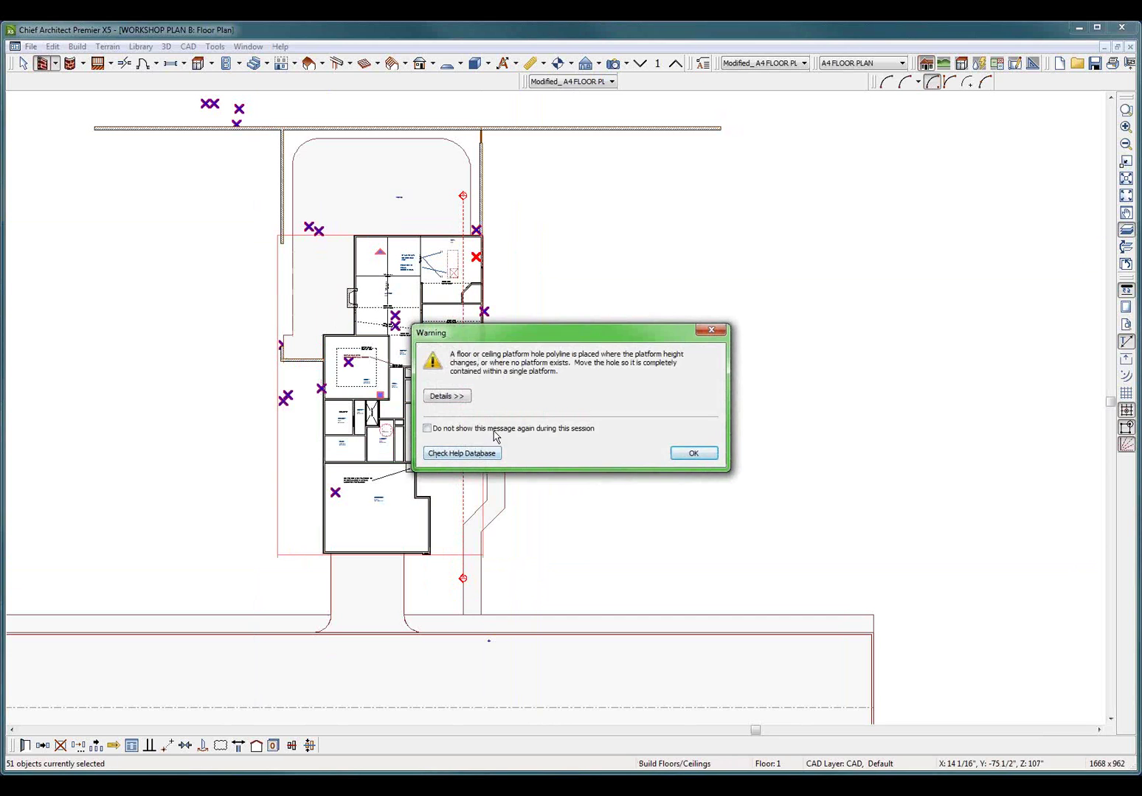
{"action": "left_click", "coordinate": [693, 454]}
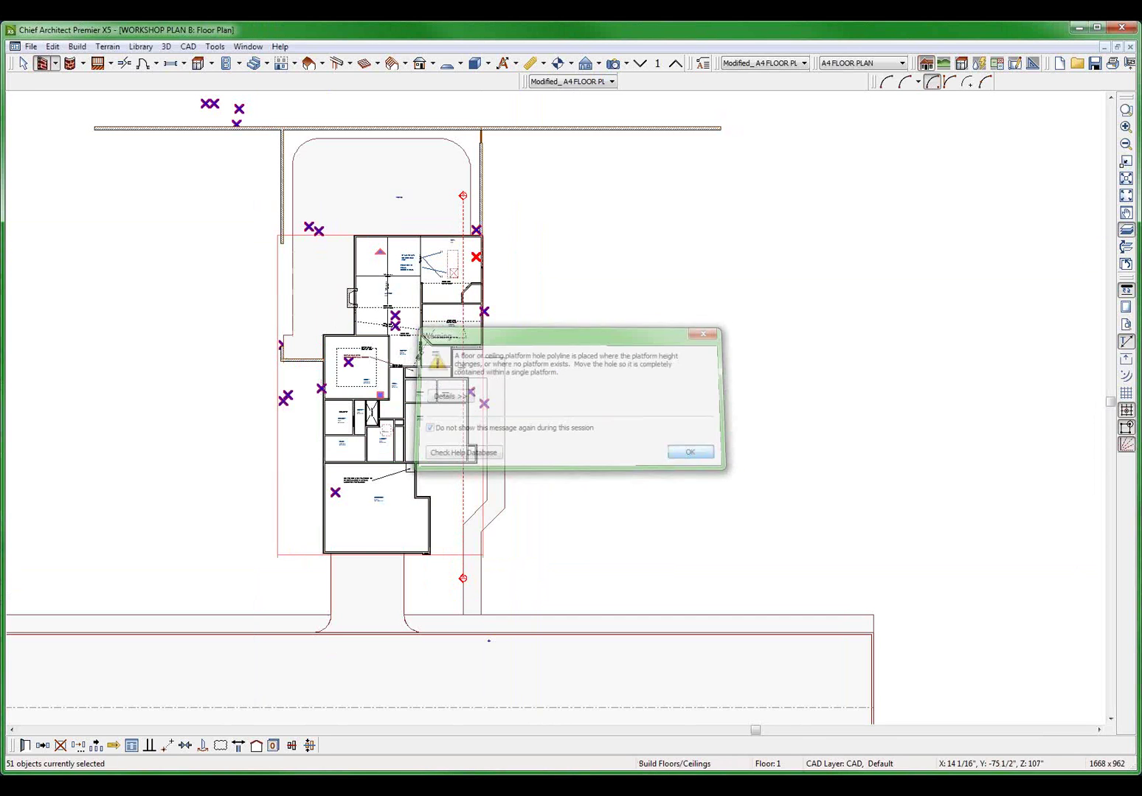
- Go up to Floor 2 and delete all of its walls as a group
{"action": "left_click", "coordinate": [675, 64]}
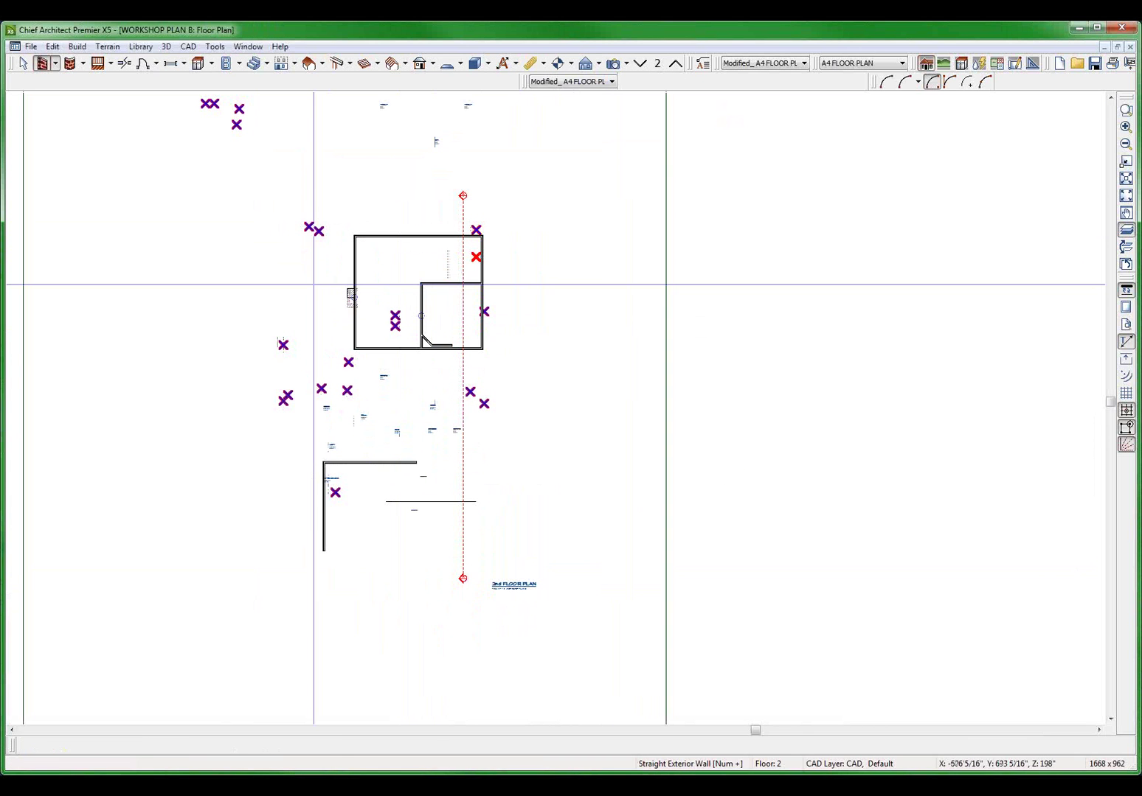
{"action": "left_click_drag", "start_coordinate": [281, 189], "coordinate": [568, 555]}
{"action": "key", "text": "Delete"}
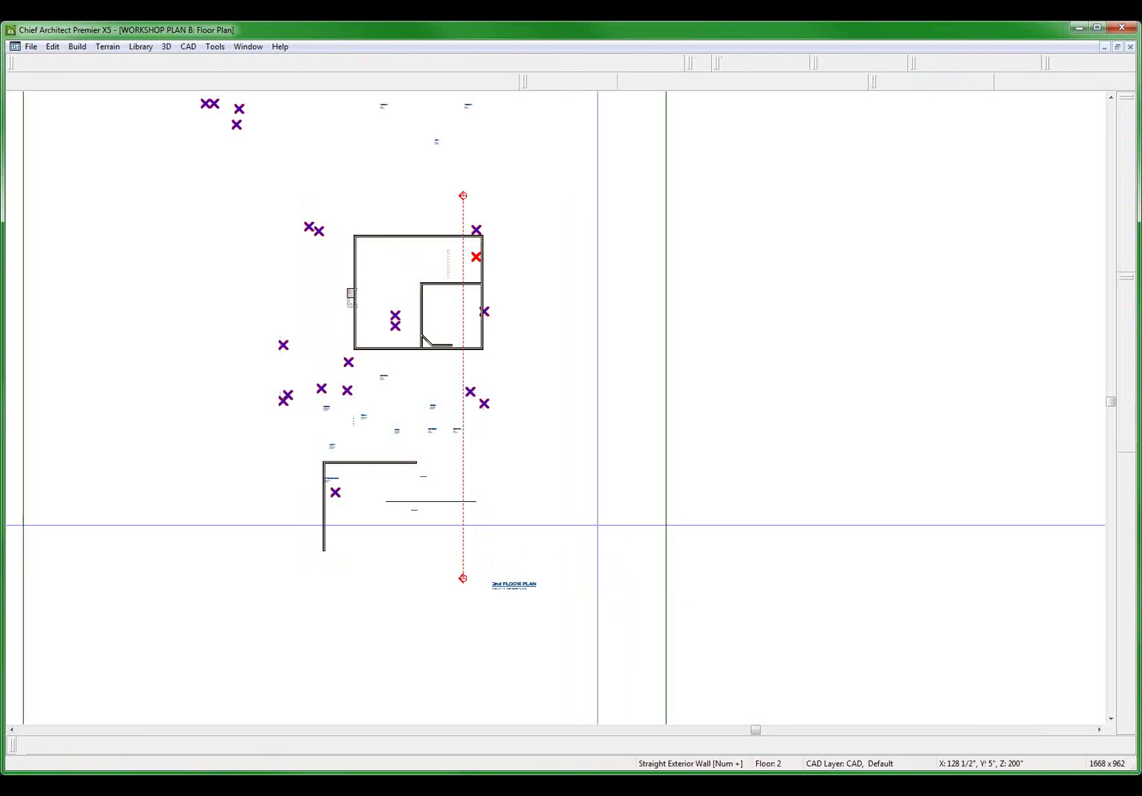
{"action": "key", "text": "space"}
- Create an orthographic full overview of the model and return to object selection
{"action": "scroll", "coordinate": [415, 485], "scroll_direction": "up", "scroll_amount": 3}
{"action": "scroll", "coordinate": [379, 447], "scroll_direction": "down", "scroll_amount": 3}
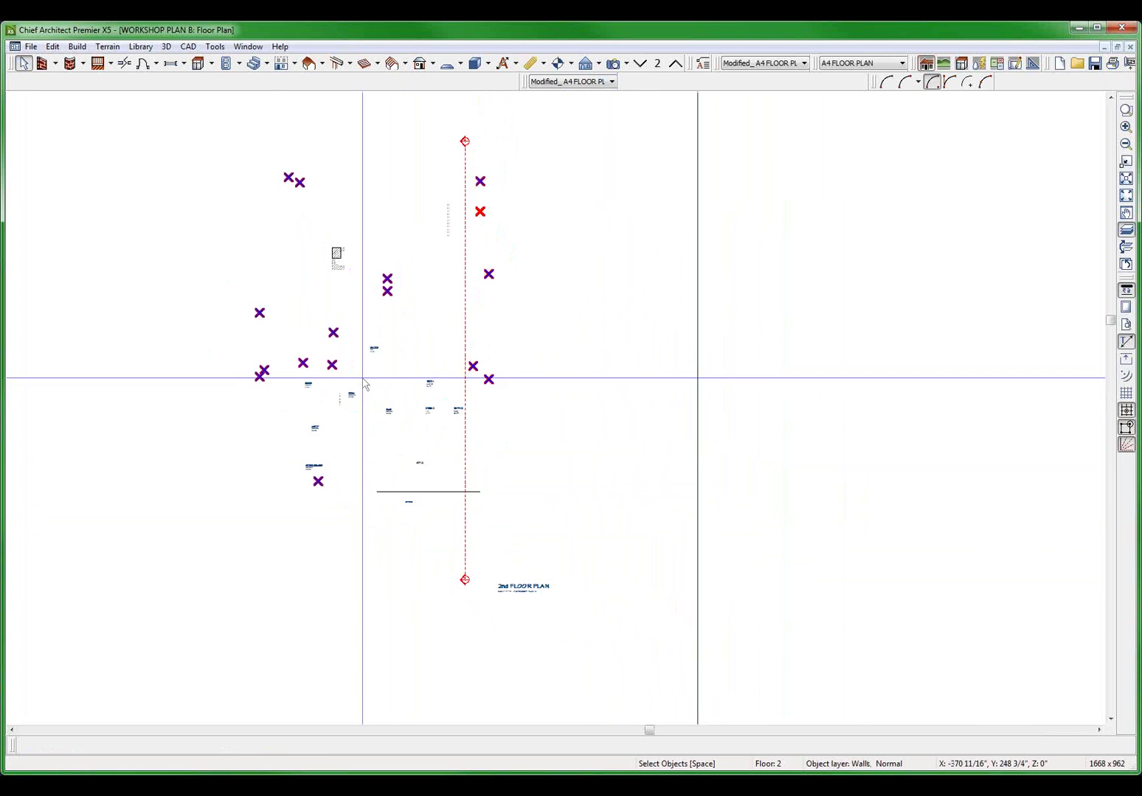
{"action": "scroll", "coordinate": [299, 278], "scroll_direction": "up", "scroll_amount": 3}
{"action": "key", "text": "shift+o"}
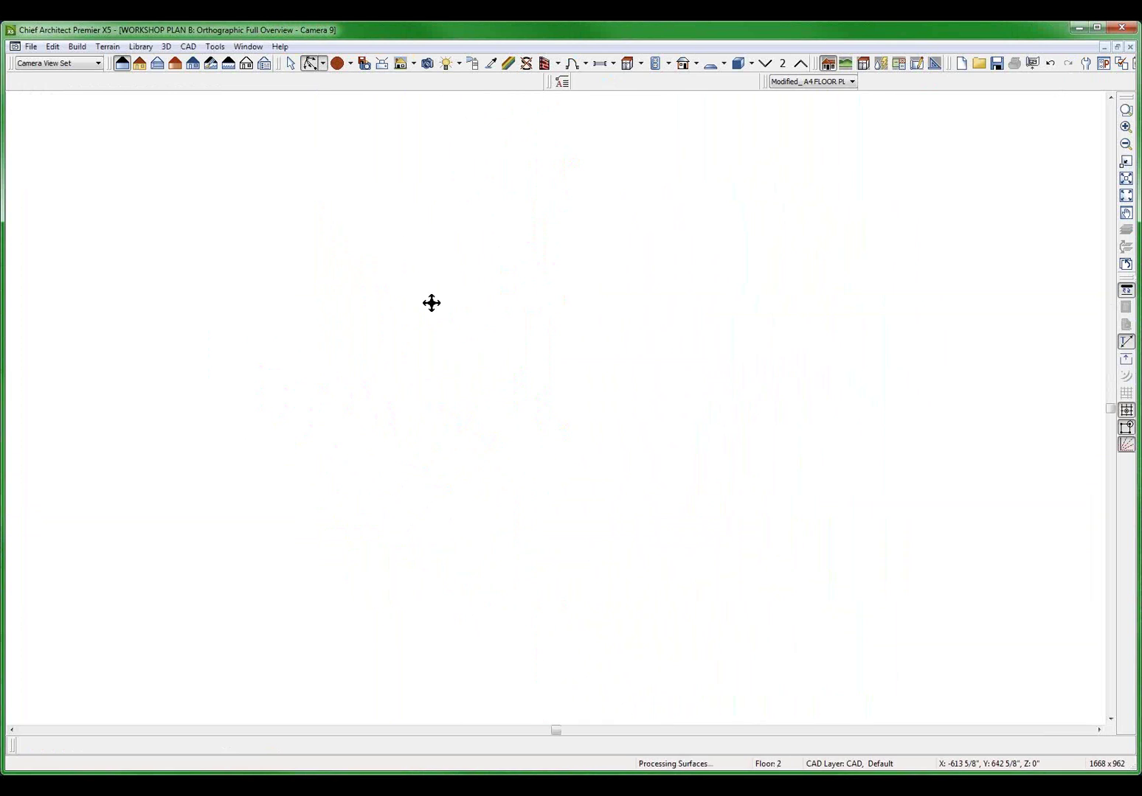
{"action": "key", "text": "space"}
{"action": "scroll", "coordinate": [569, 442], "scroll_direction": "up", "scroll_amount": 6}
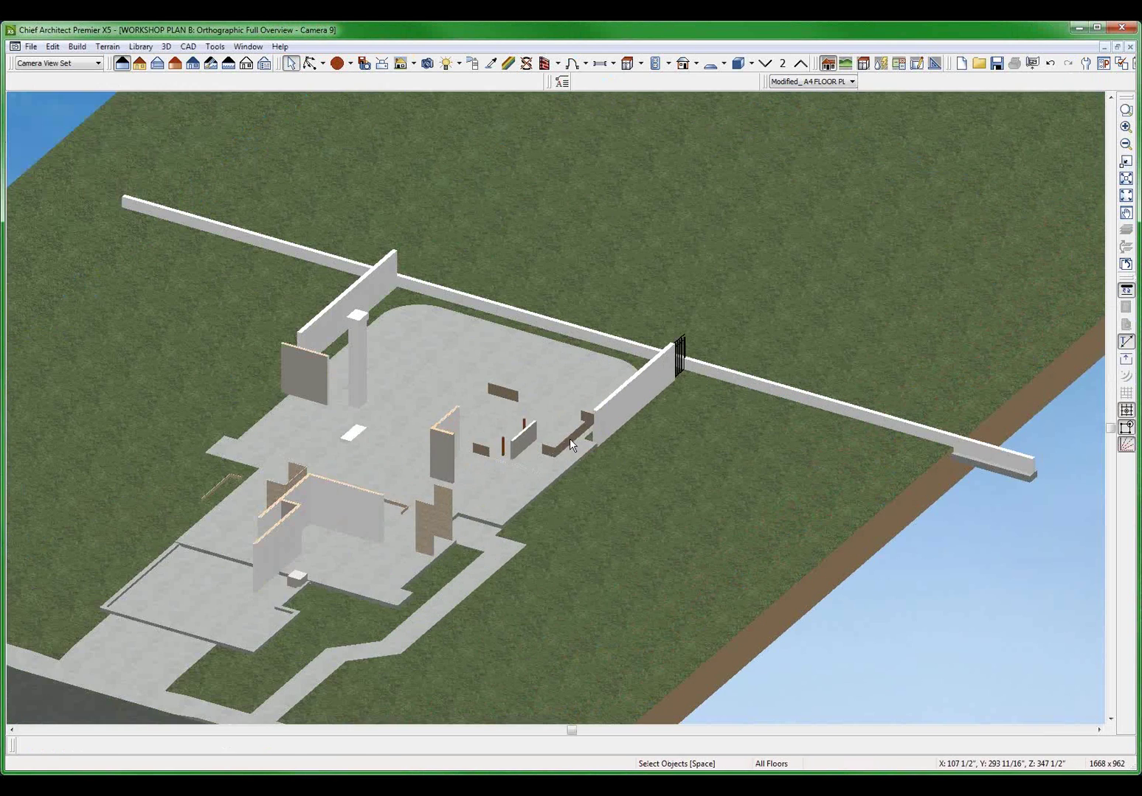
- Delete the leftover kitchen panels and low wall piece near the far side of the slab, plus the tall brown splash panel
{"action": "left_click", "coordinate": [569, 438]}
{"action": "scroll", "coordinate": [494, 387], "scroll_direction": "up", "scroll_amount": 4}
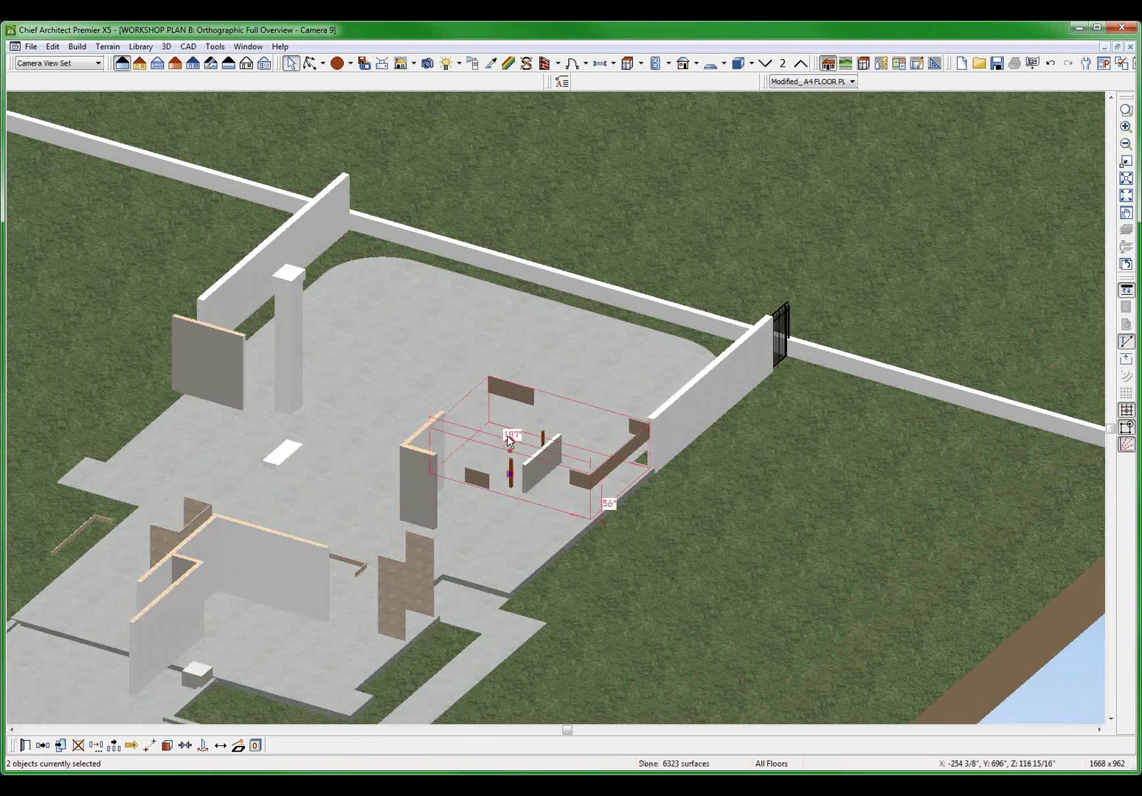
{"action": "key", "text": "Delete"}
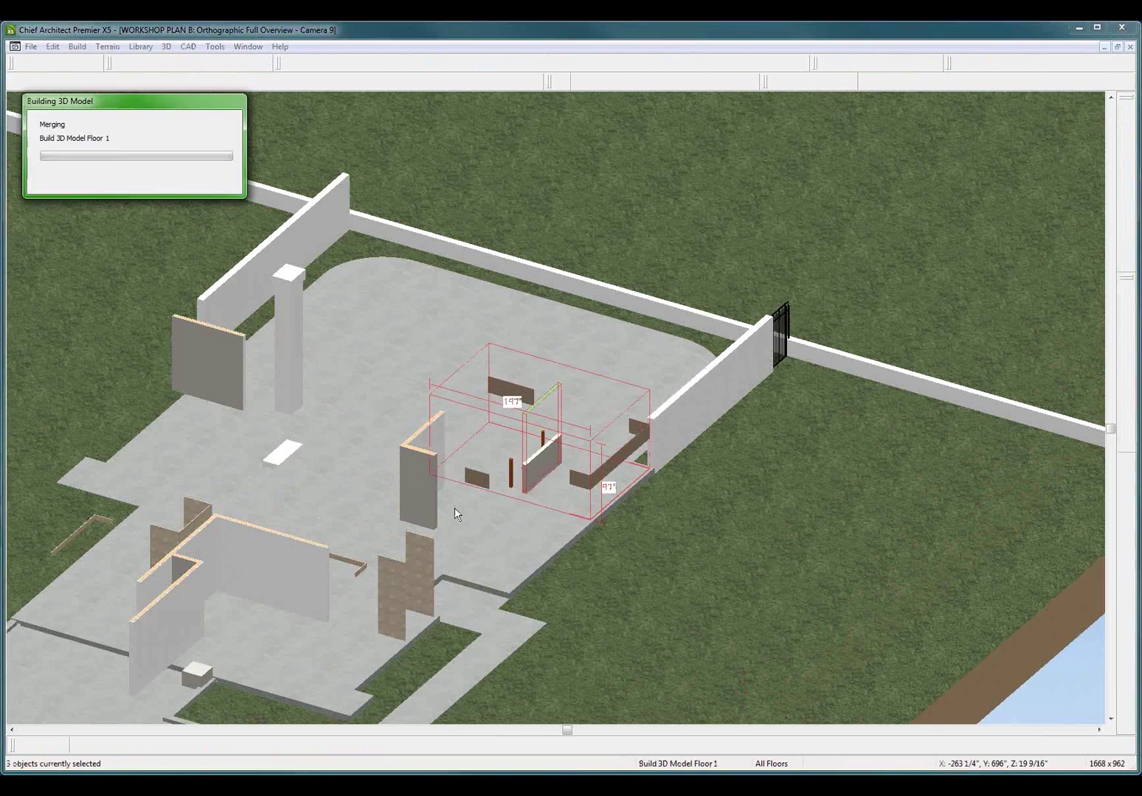
{"action": "left_click", "coordinate": [416, 583]}
{"action": "key", "text": "Delete"}
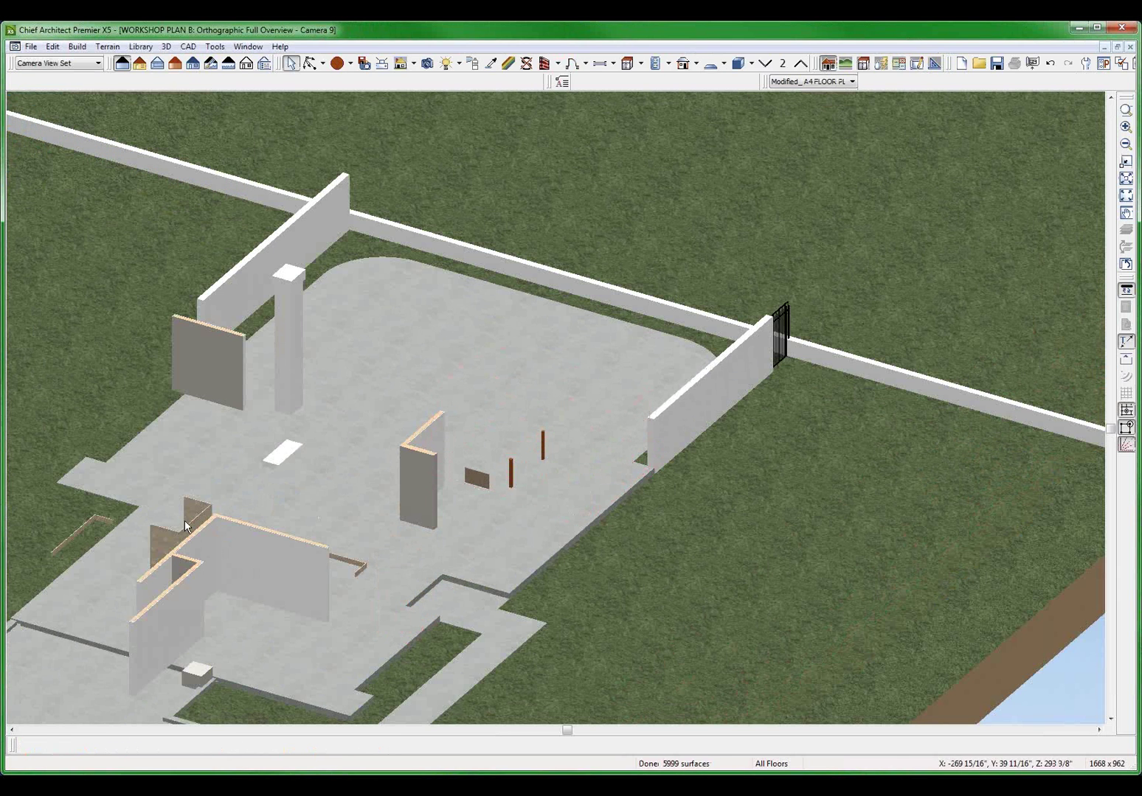
- Delete the shower splash molding, the thin L-shaped strip beside the slab, and the small white block in the floor
{"action": "left_click", "coordinate": [192, 530]}
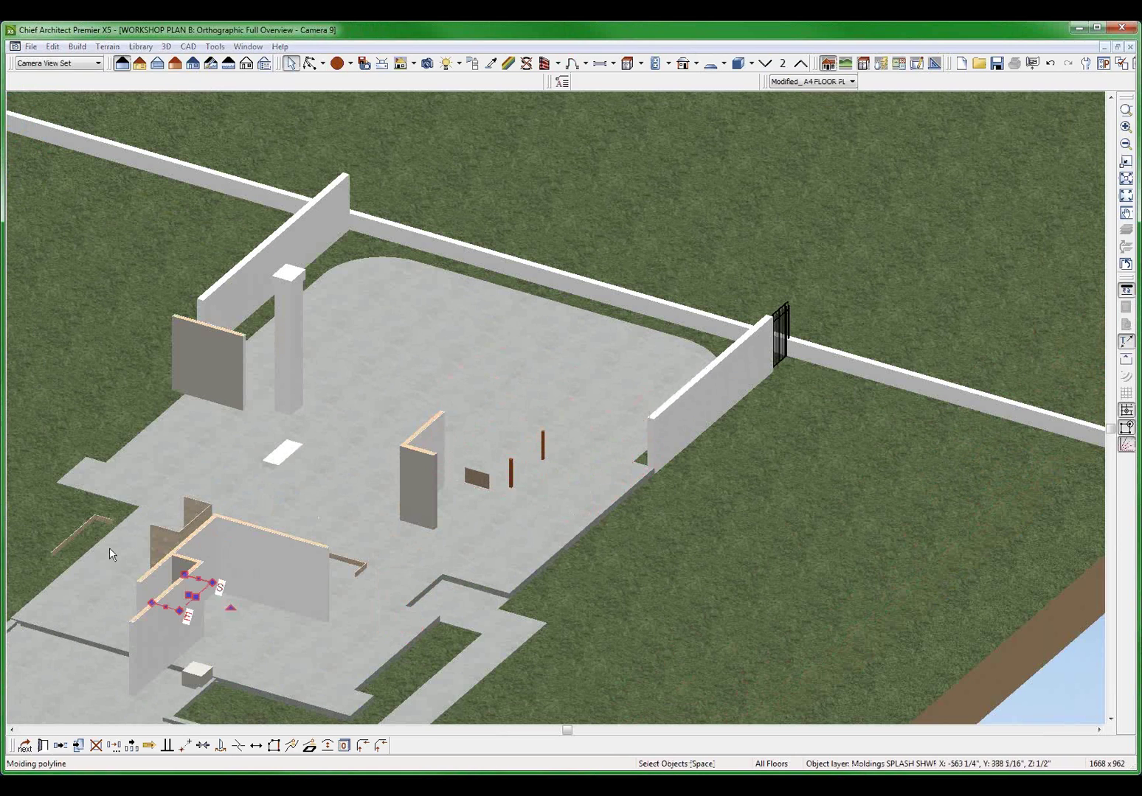
{"action": "key", "text": "Delete"}
{"action": "left_click", "coordinate": [95, 517]}
{"action": "key", "text": "Delete"}
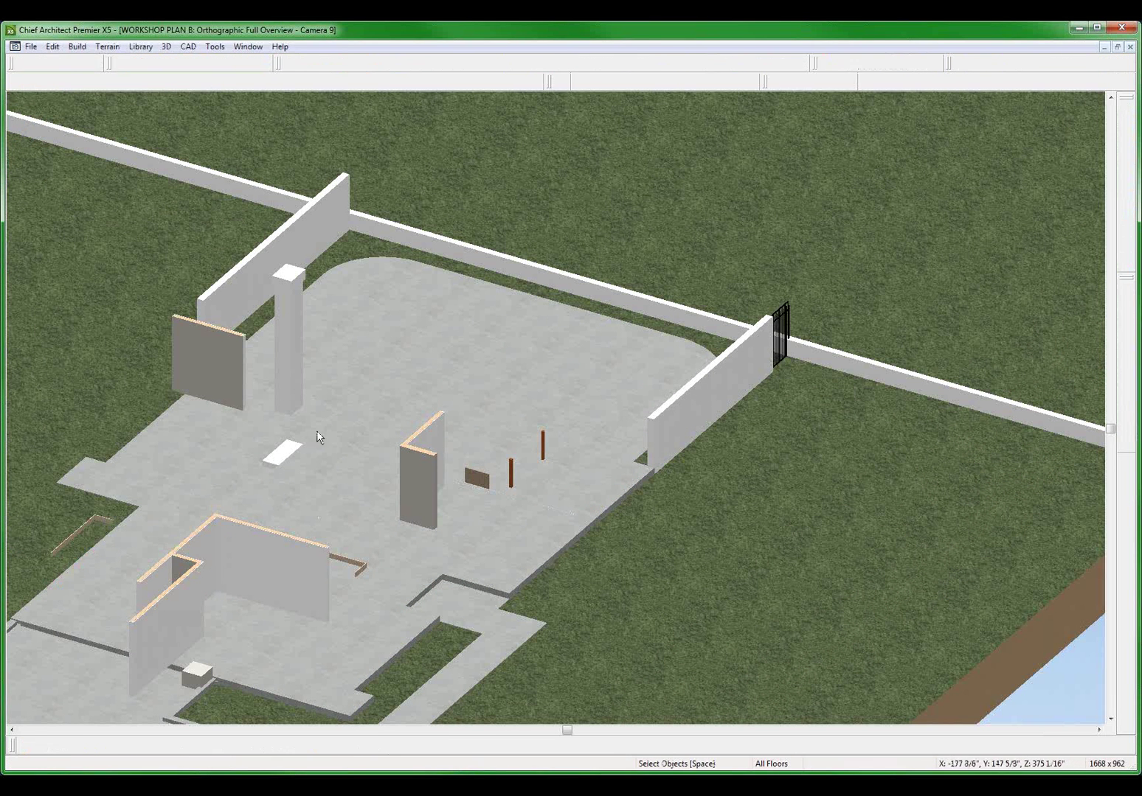
{"action": "left_click", "coordinate": [281, 452]}
{"action": "key", "text": "Delete"}
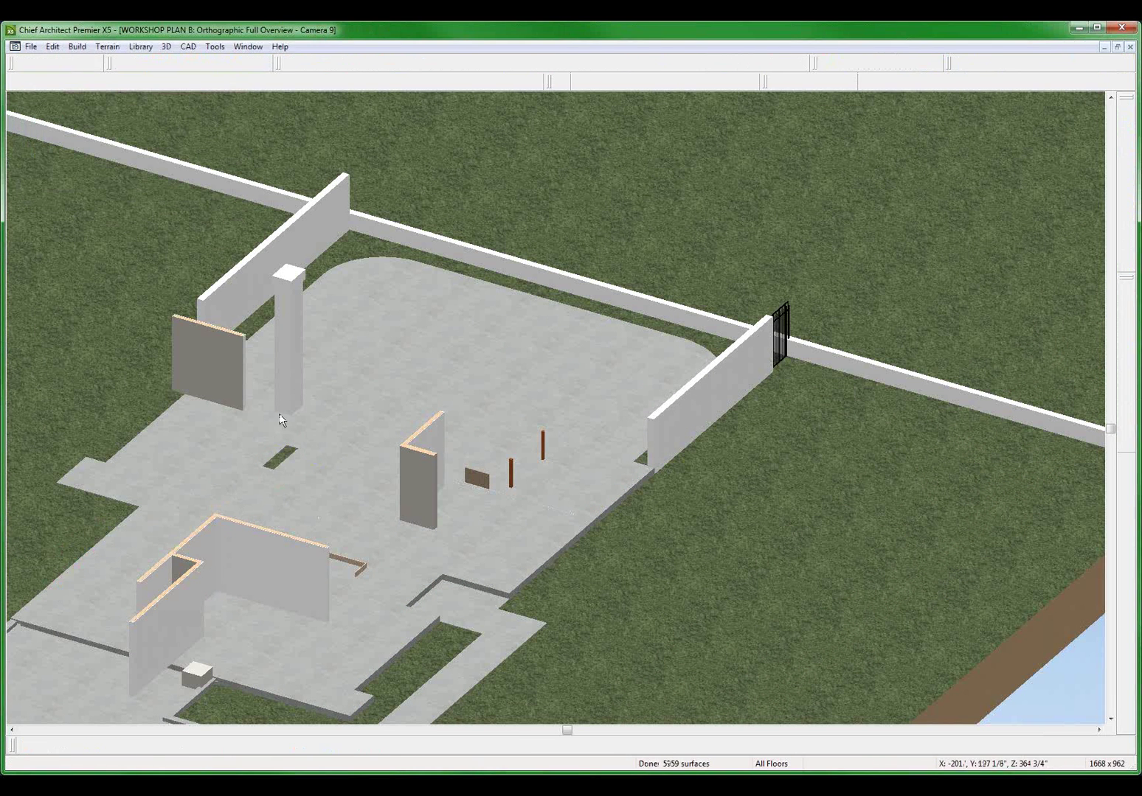
- Delete the two thin vertical base cabinet panels and the small brown panel beside them
{"action": "left_click", "coordinate": [286, 360]}
{"action": "left_click", "coordinate": [294, 274]}
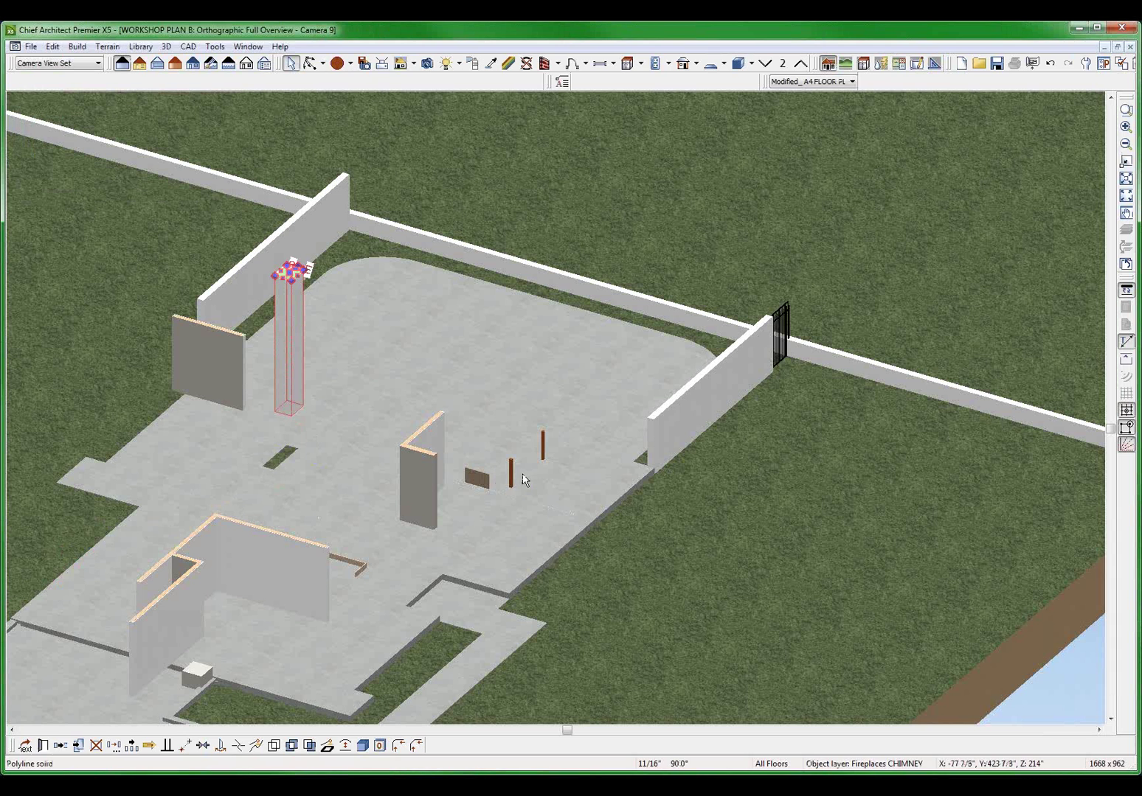
{"action": "left_click", "coordinate": [512, 472]}
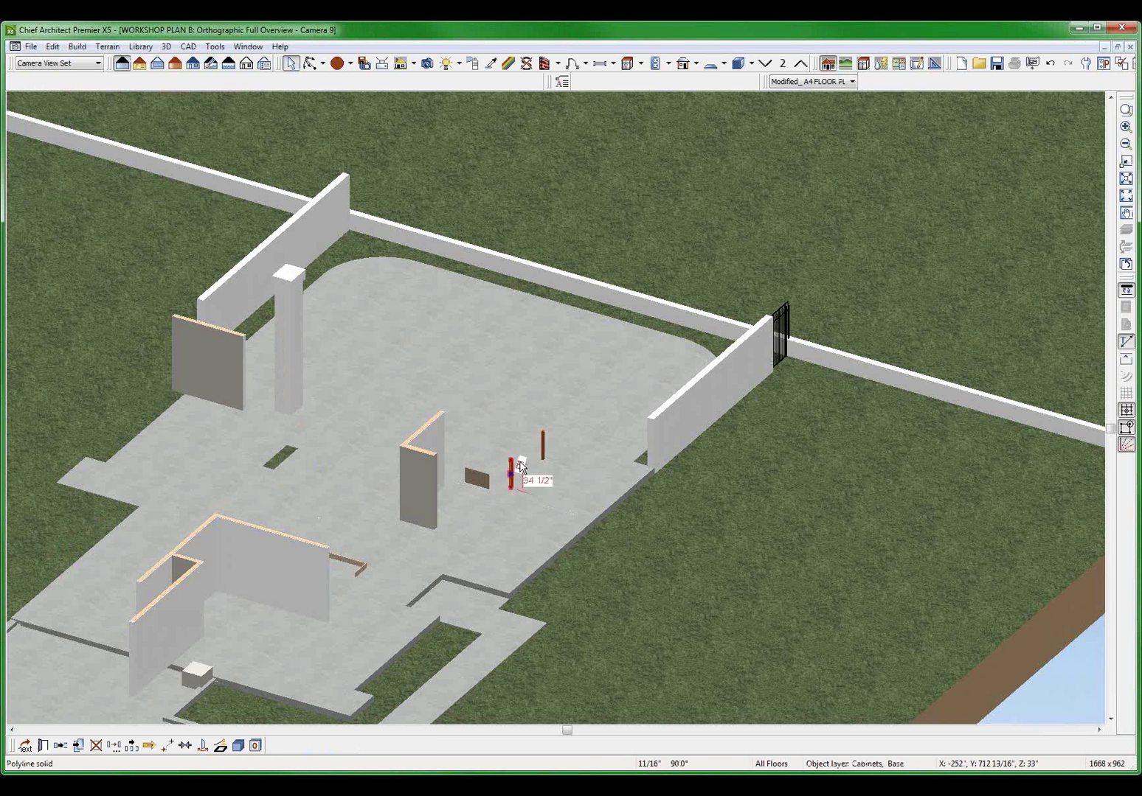
{"action": "key", "text": "Delete"}
{"action": "left_click", "coordinate": [544, 440]}
{"action": "key", "text": "Delete"}
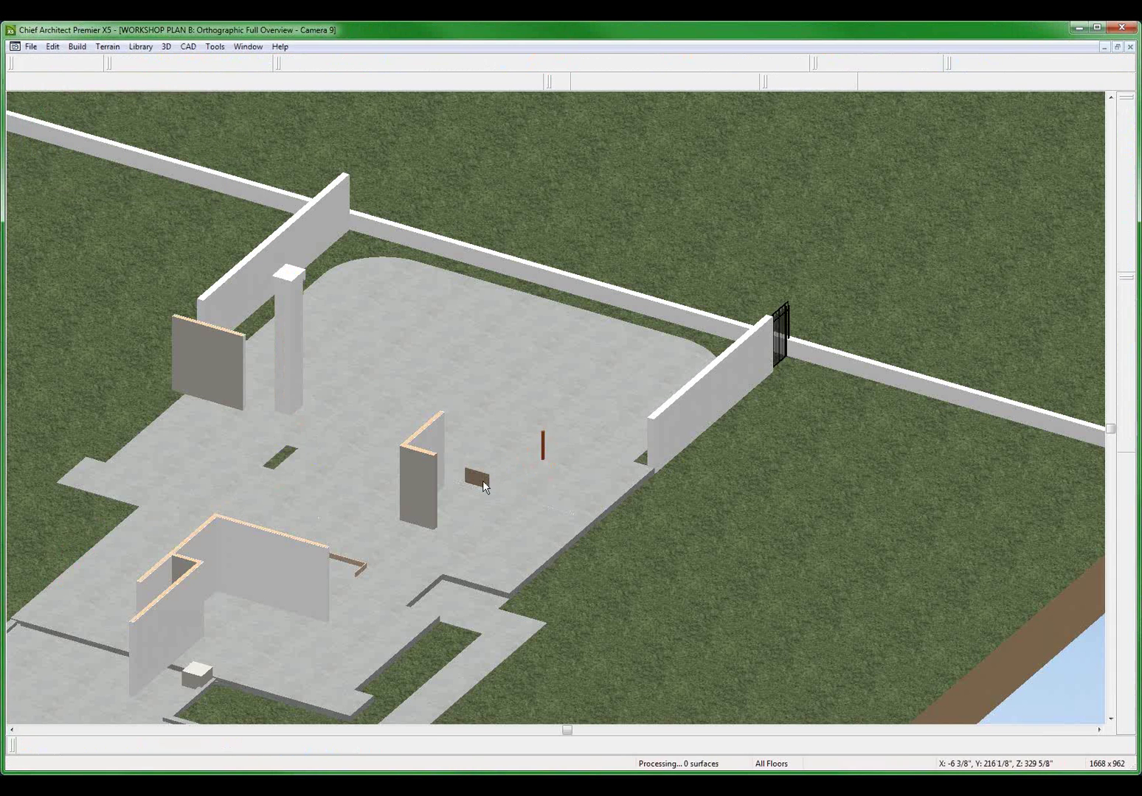
- Delete the two side site walls and the long fence wall along the back of the lot
{"action": "left_click", "coordinate": [661, 447]}
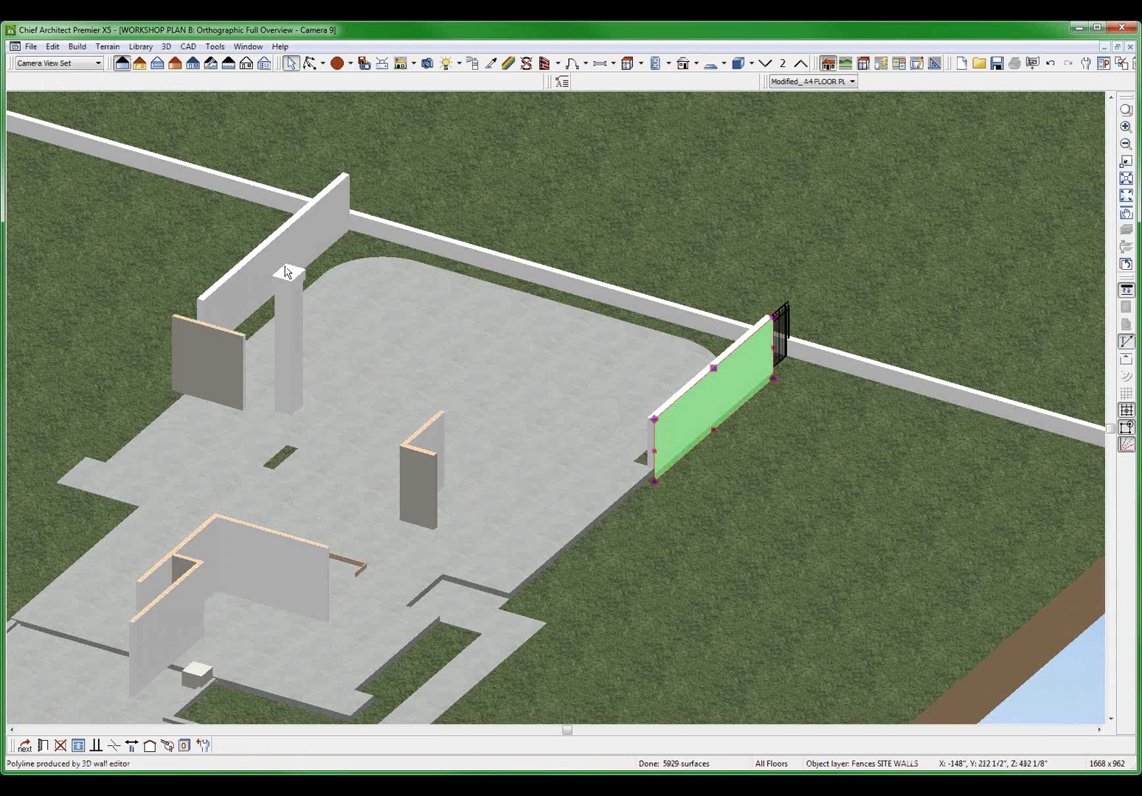
{"action": "key", "text": "Delete"}
{"action": "left_click", "coordinate": [314, 221]}
{"action": "key", "text": "Delete"}
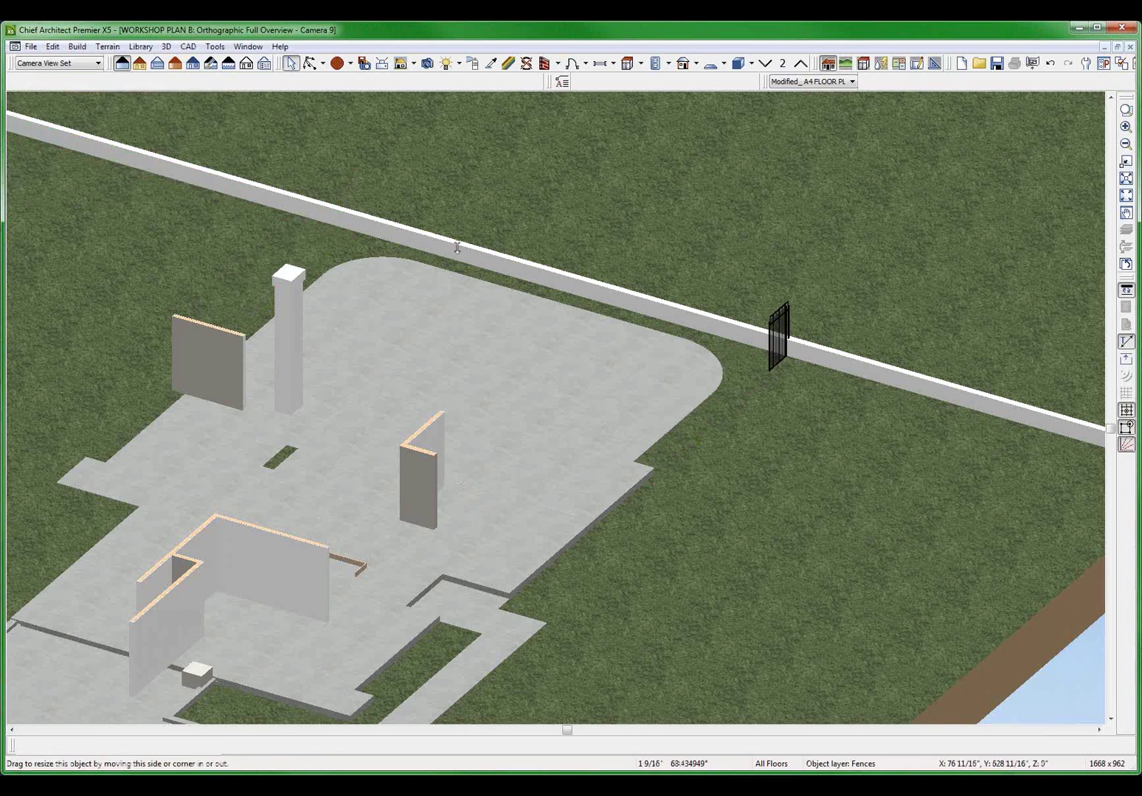
{"action": "left_click", "coordinate": [457, 247]}
{"action": "scroll", "coordinate": [514, 273], "scroll_direction": "down", "scroll_amount": 3}
{"action": "key", "text": "Delete"}
{"action": "scroll", "coordinate": [304, 450], "scroll_direction": "up", "scroll_amount": 12}
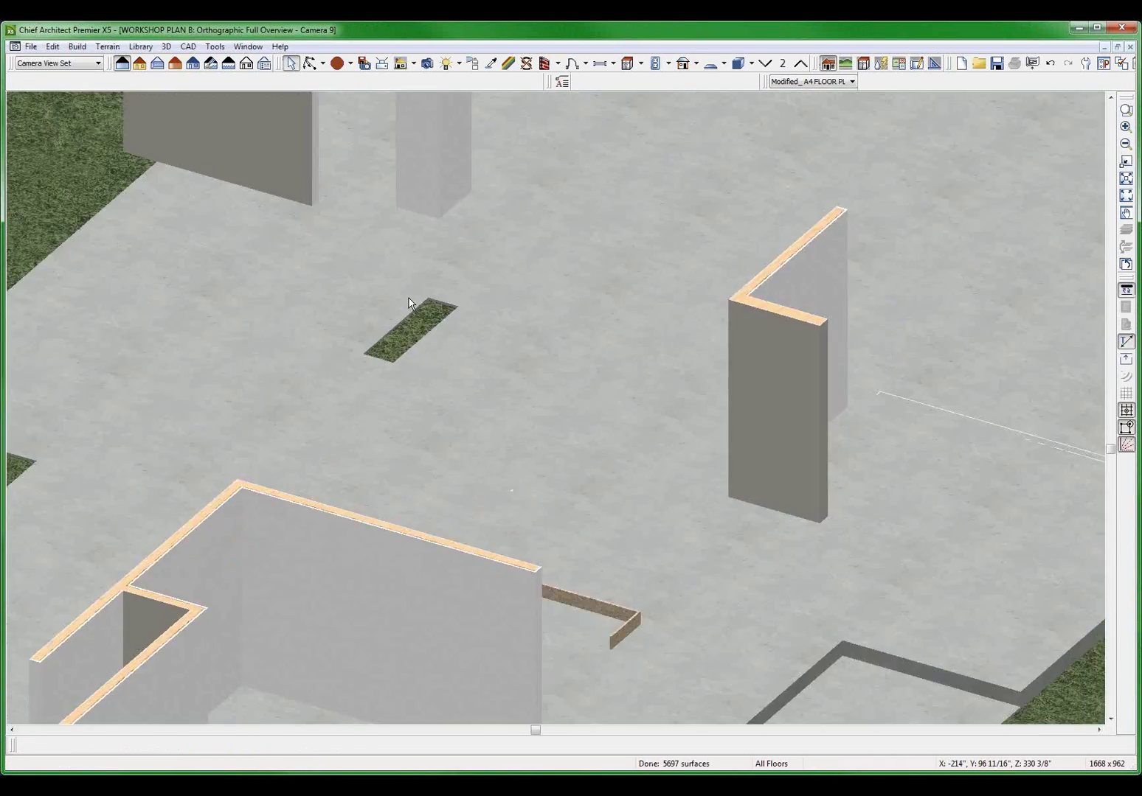
{"action": "scroll", "coordinate": [380, 391], "scroll_direction": "up", "scroll_amount": 2}
{"action": "left_click", "coordinate": [385, 376]}
{"action": "scroll", "coordinate": [443, 283], "scroll_direction": "down", "scroll_amount": 3}
{"action": "scroll", "coordinate": [502, 442], "scroll_direction": "down", "scroll_amount": 2}
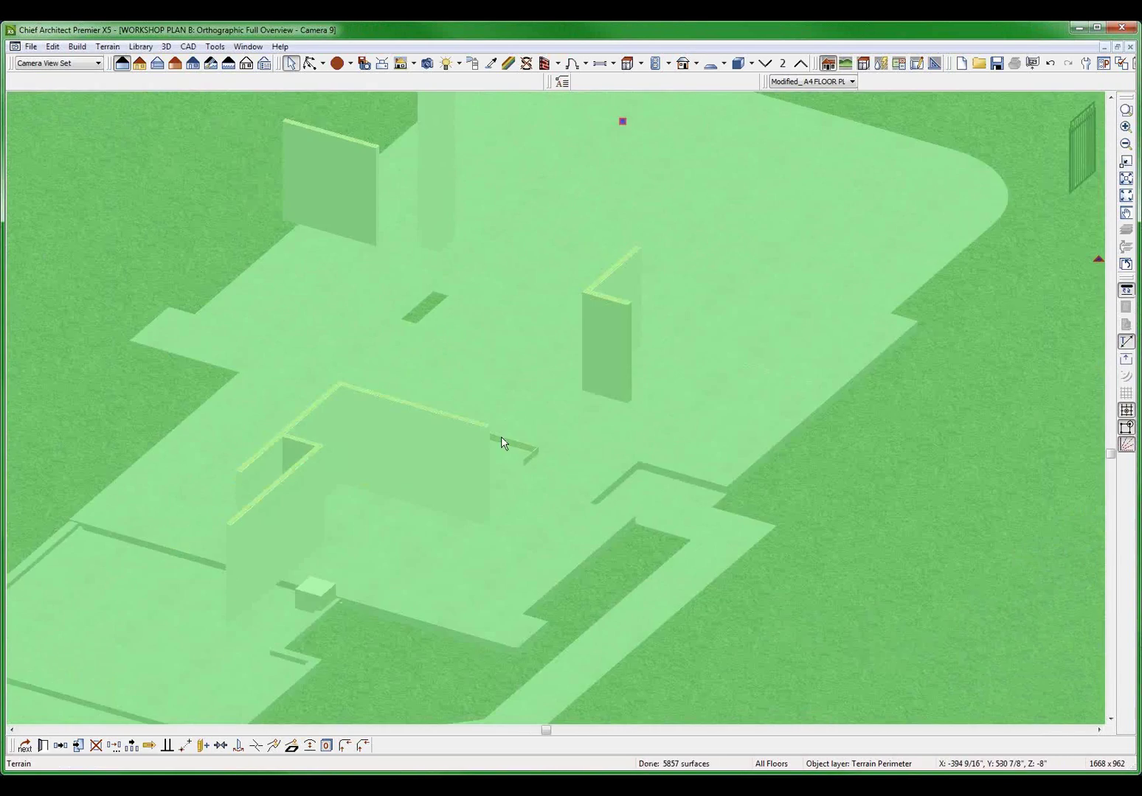
{"action": "scroll", "coordinate": [458, 397], "scroll_direction": "down", "scroll_amount": 2}
{"action": "scroll", "coordinate": [416, 475], "scroll_direction": "up", "scroll_amount": 4}
{"action": "key", "text": "Escape"}
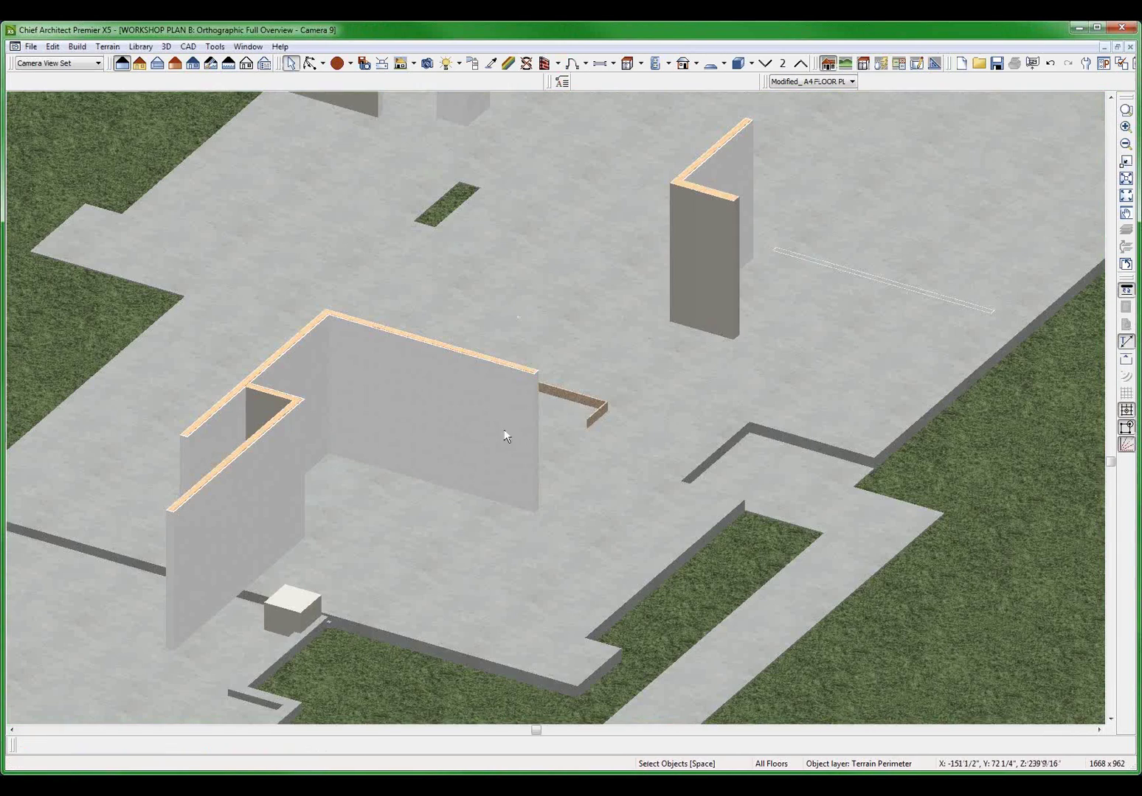
- Delete the brown L-shaped splash molding next to the remaining walls and the sidewalk path running along the slab
{"action": "left_click", "coordinate": [590, 406]}
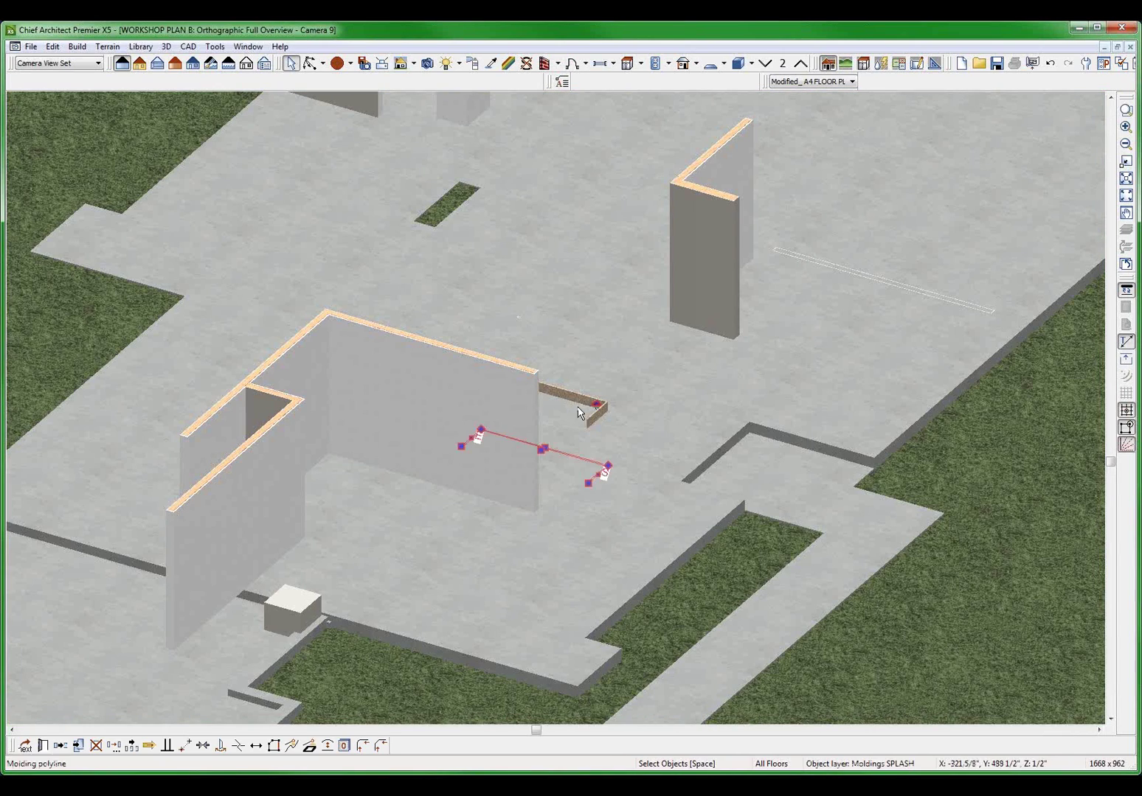
{"action": "key", "text": "Escape"}
{"action": "scroll", "coordinate": [575, 421], "scroll_direction": "down", "scroll_amount": 3}
{"action": "left_click", "coordinate": [654, 580]}
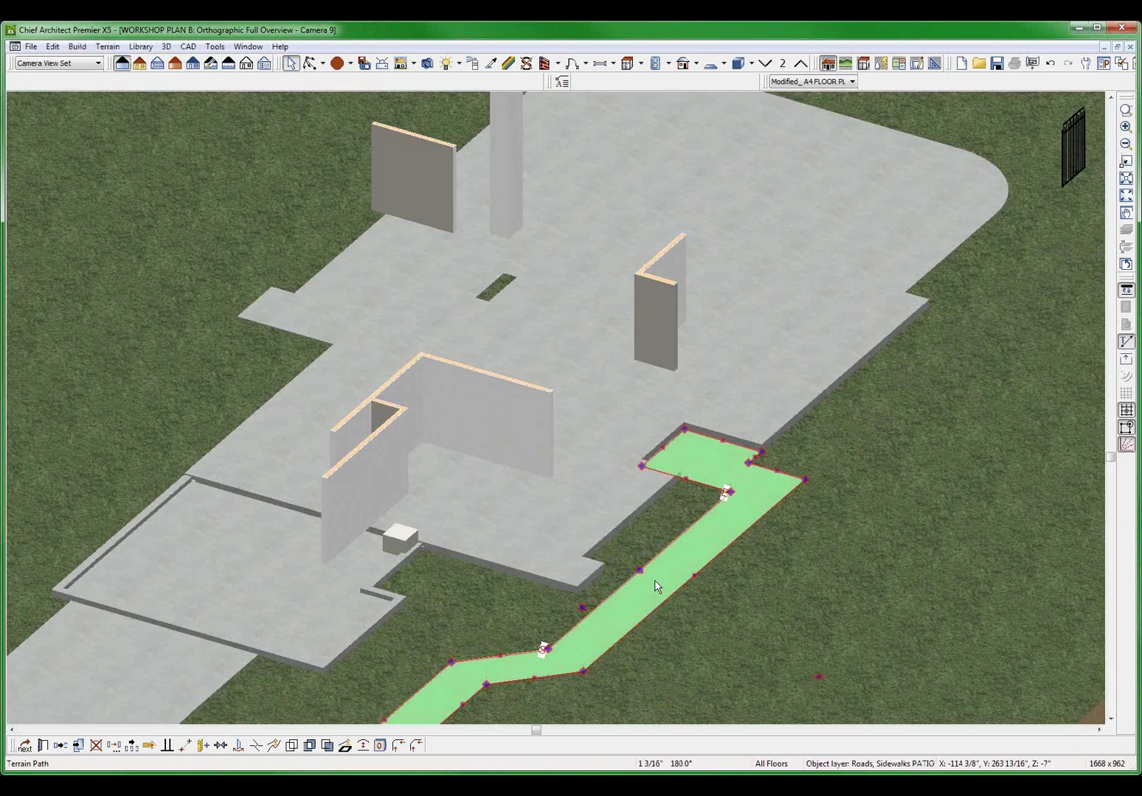
{"action": "key", "text": "Delete"}
{"action": "scroll", "coordinate": [438, 506], "scroll_direction": "down", "scroll_amount": 2}
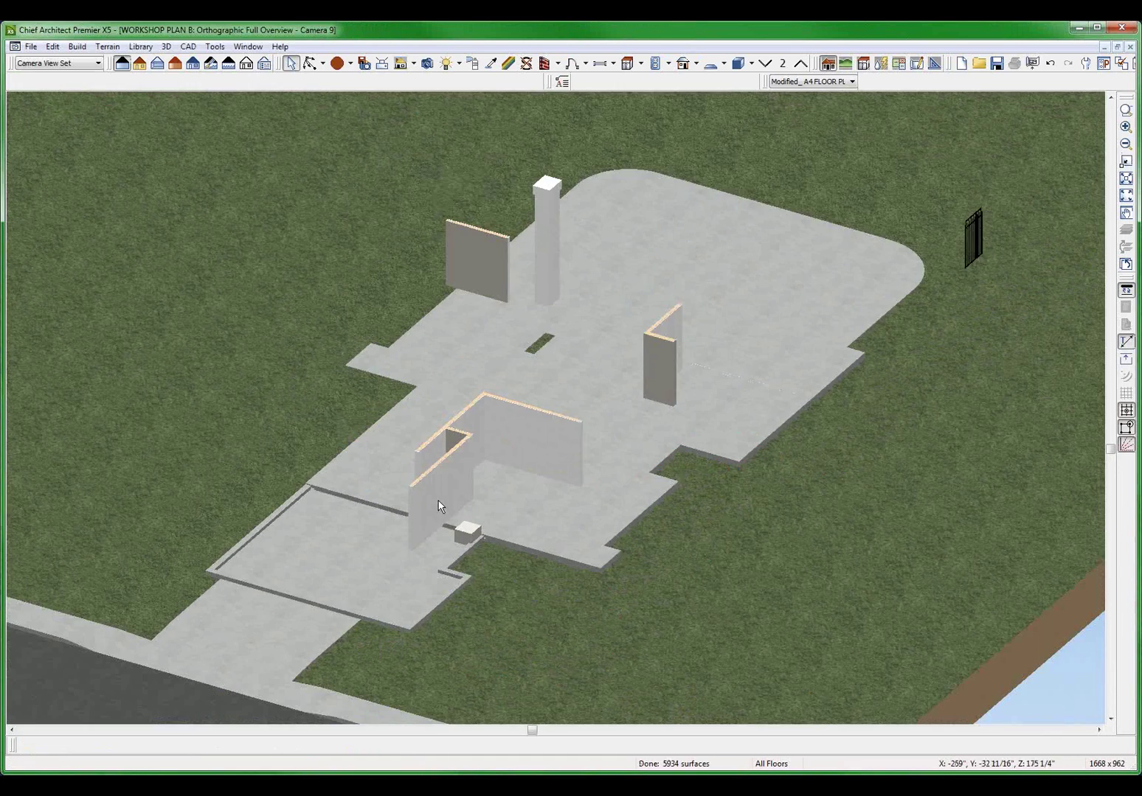
- Tile the camera, floor plan and layout views side by side and make the WORKSHOP PLAN B floor plan active
{"action": "scroll", "coordinate": [440, 519], "scroll_direction": "down", "scroll_amount": 2}
{"action": "left_click", "coordinate": [320, 677]}
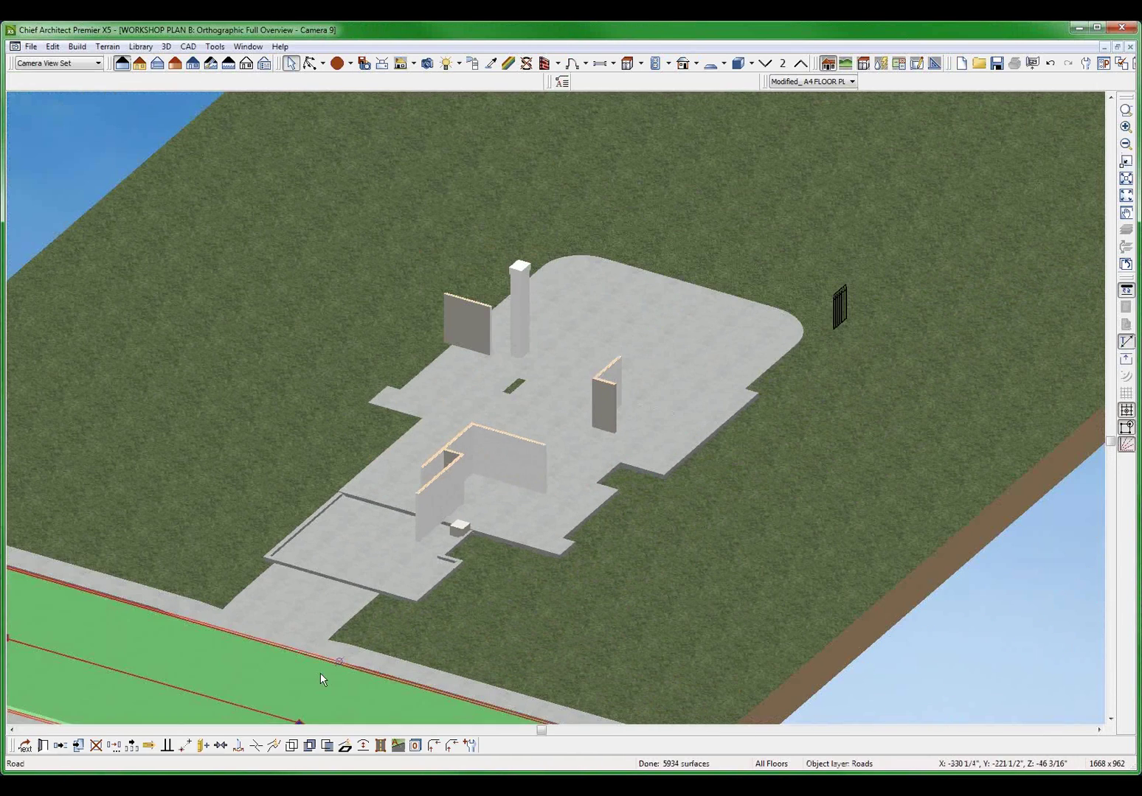
{"action": "left_click", "coordinate": [533, 534]}
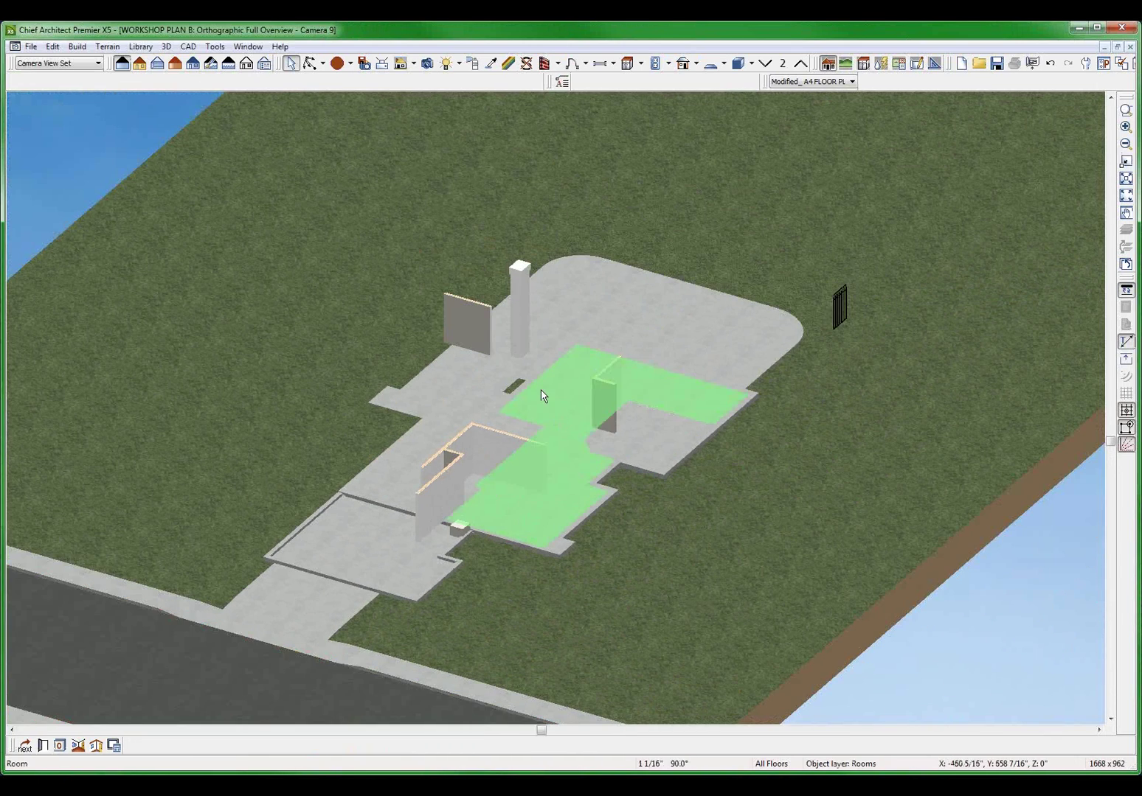
{"action": "scroll", "coordinate": [541, 396], "scroll_direction": "up", "scroll_amount": 1}
{"action": "key", "text": "shift+F4"}
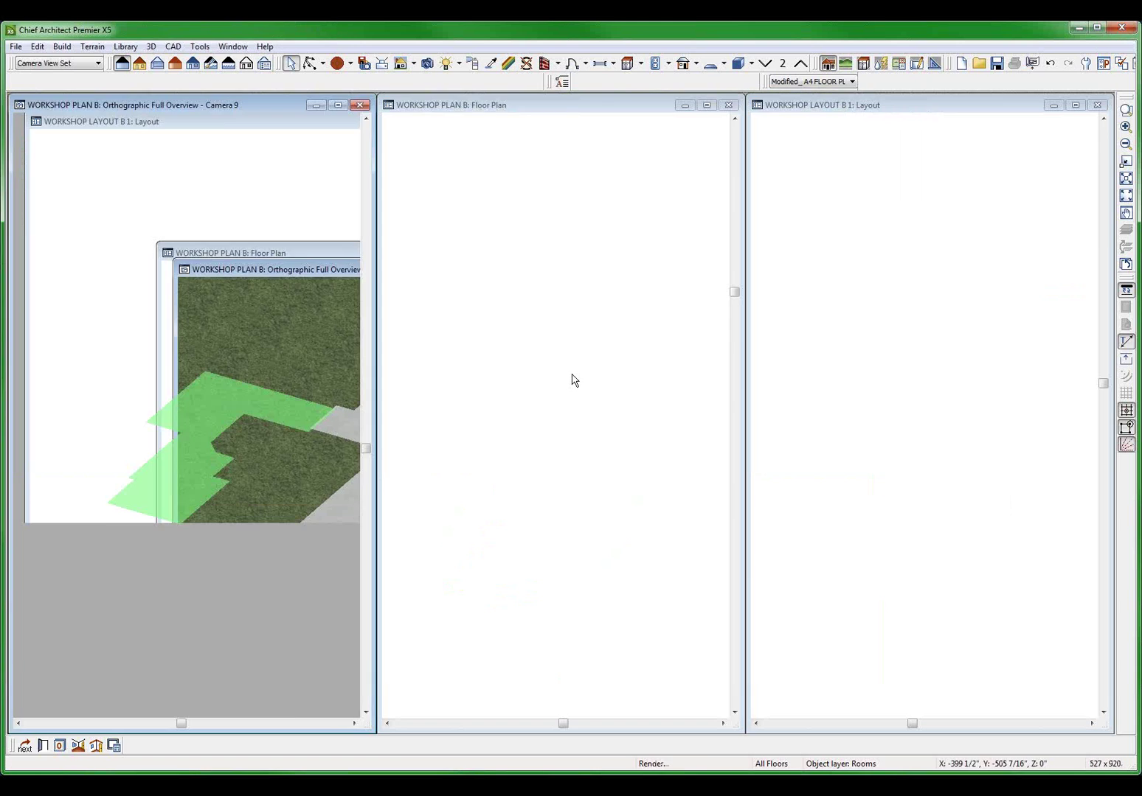
{"action": "left_click", "coordinate": [572, 379]}
- Delete the horizontal CAD line between the attic and open labels on floor 2 of the plan
{"action": "scroll", "coordinate": [446, 115], "scroll_direction": "up", "scroll_amount": 2}
{"action": "scroll", "coordinate": [508, 263], "scroll_direction": "up", "scroll_amount": 3}
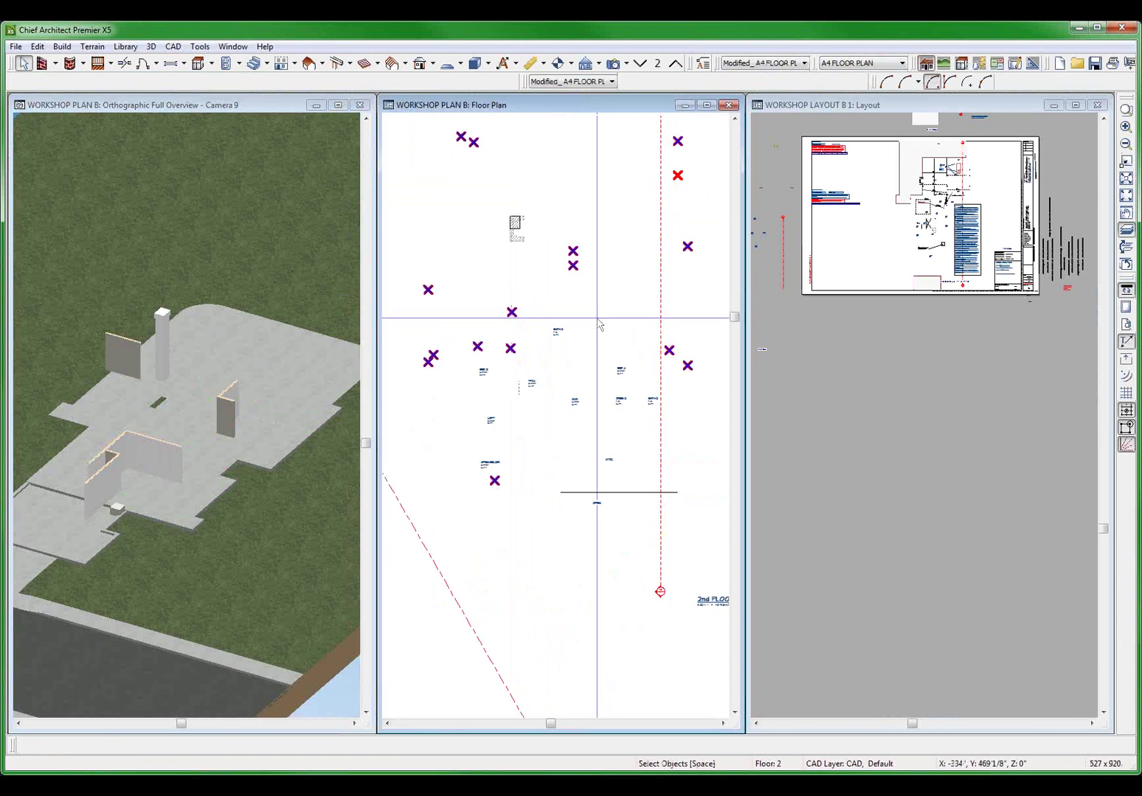
{"action": "scroll", "coordinate": [509, 378], "scroll_direction": "up", "scroll_amount": 3}
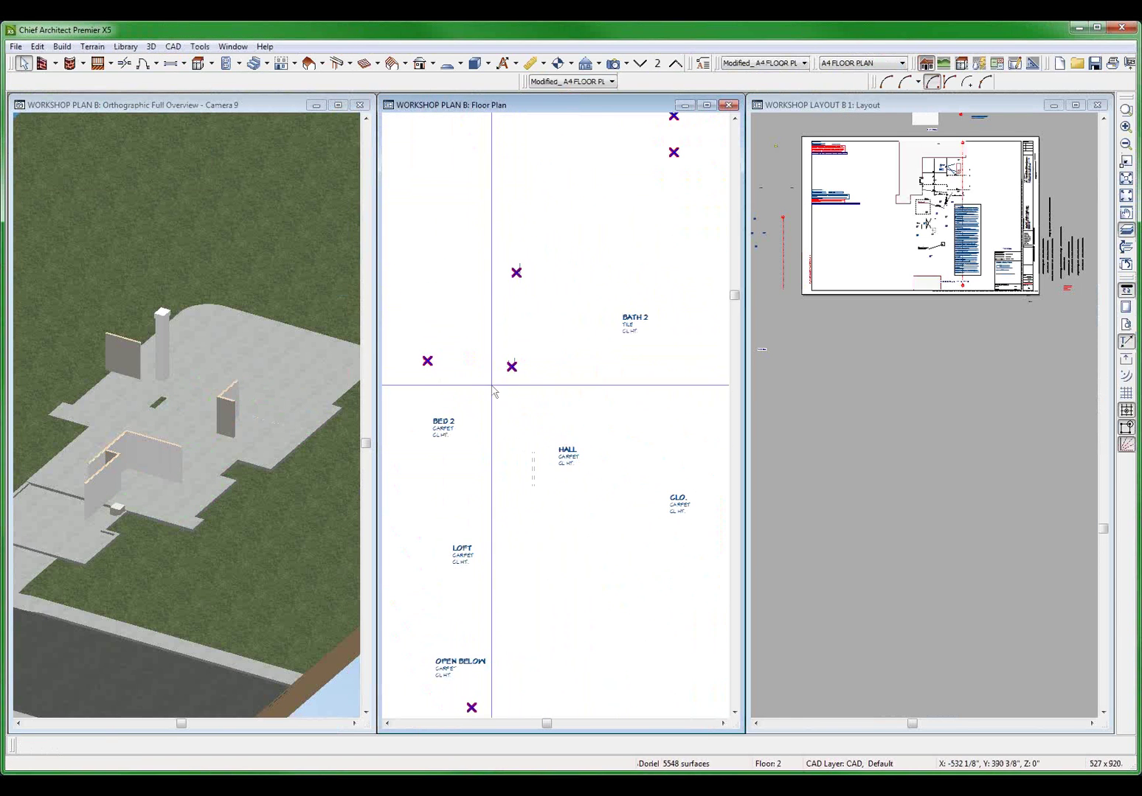
{"action": "scroll", "coordinate": [559, 514], "scroll_direction": "down", "scroll_amount": 5}
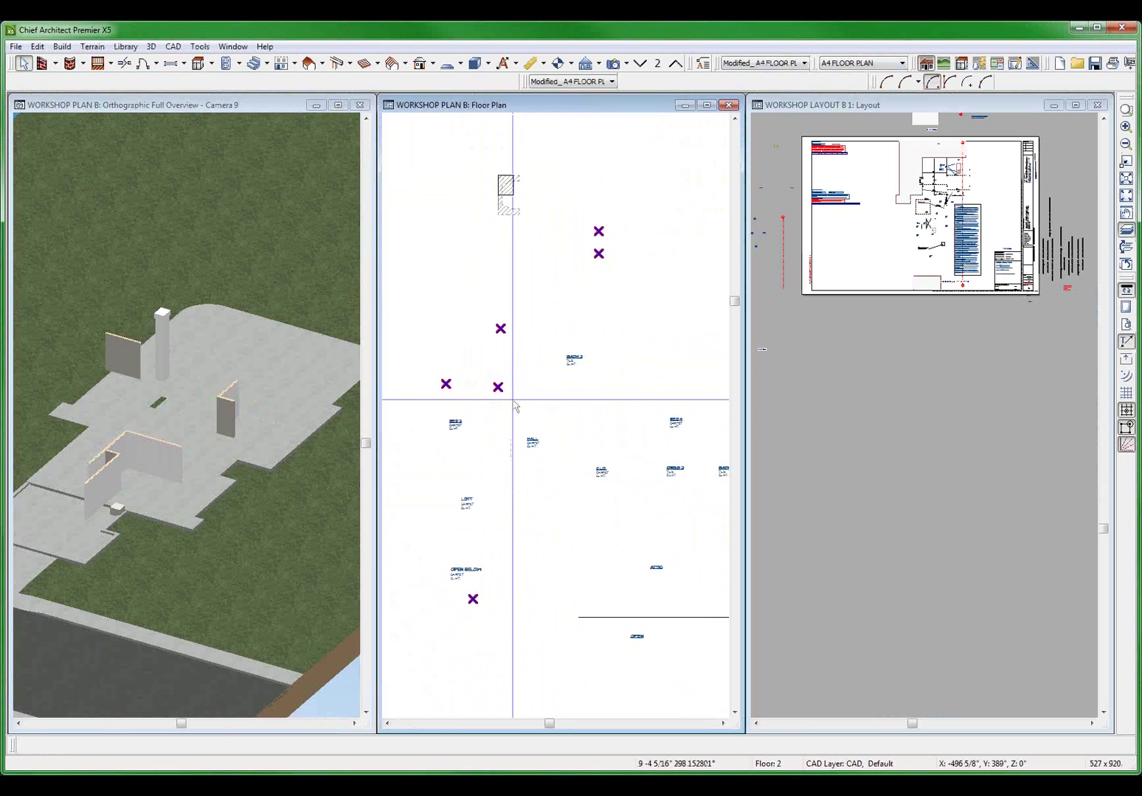
{"action": "double_click", "coordinate": [632, 550]}
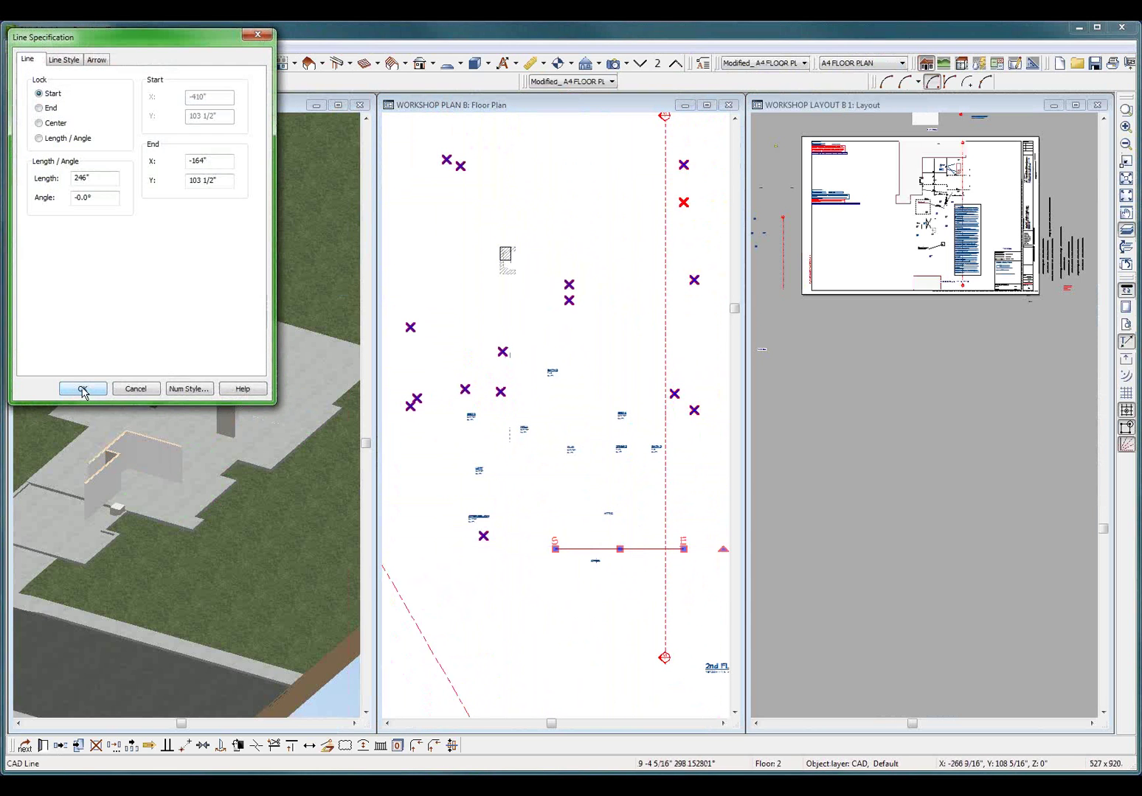
{"action": "left_click", "coordinate": [136, 389]}
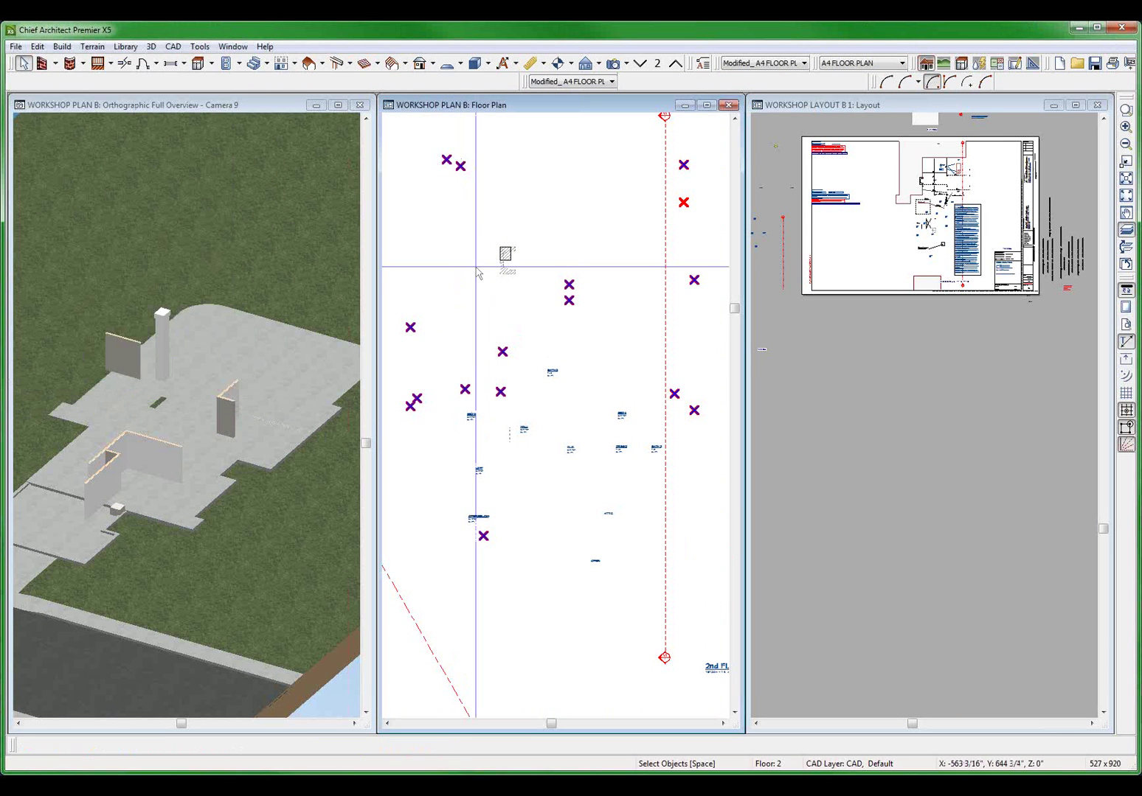
- Go down to floor 1, clear the area around the living room's vertical line, and delete the dashed kitchen rectangle with the crossed box
{"action": "left_click", "coordinate": [639, 62]}
{"action": "scroll", "coordinate": [548, 135], "scroll_direction": "up", "scroll_amount": 2}
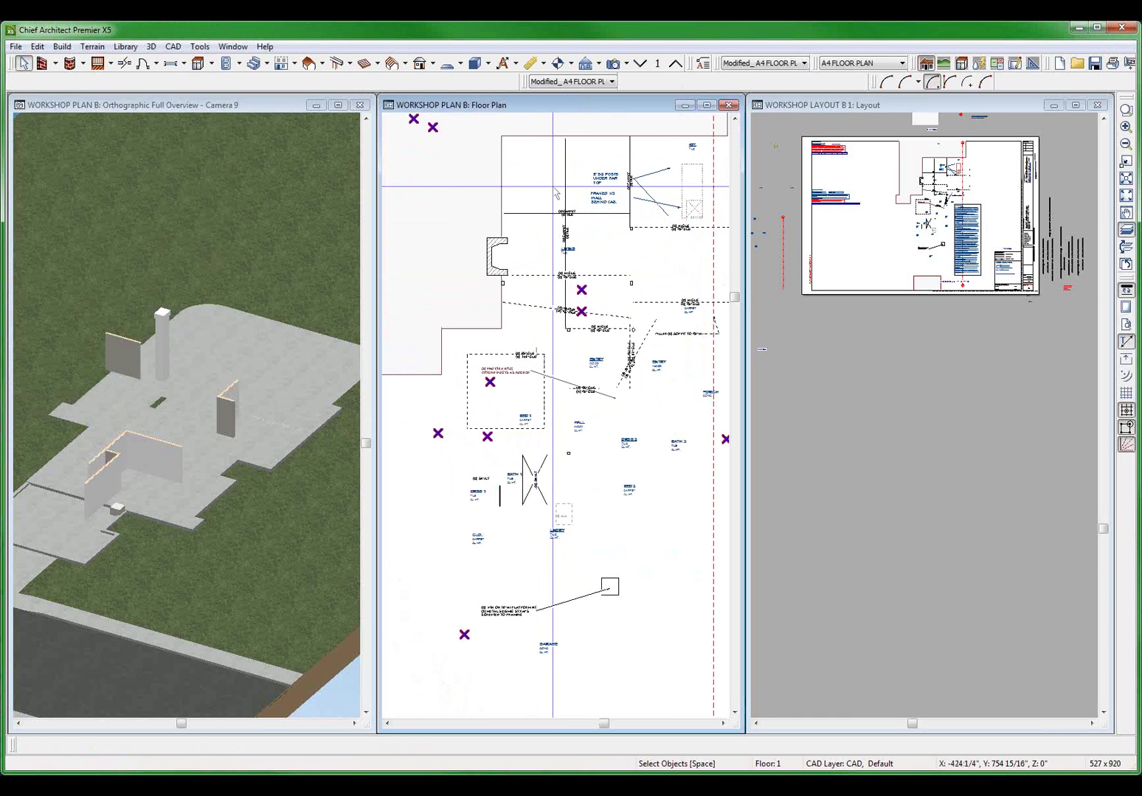
{"action": "left_click_drag", "start_coordinate": [546, 128], "coordinate": [579, 370], "text": "shift"}
{"action": "key", "text": "Delete"}
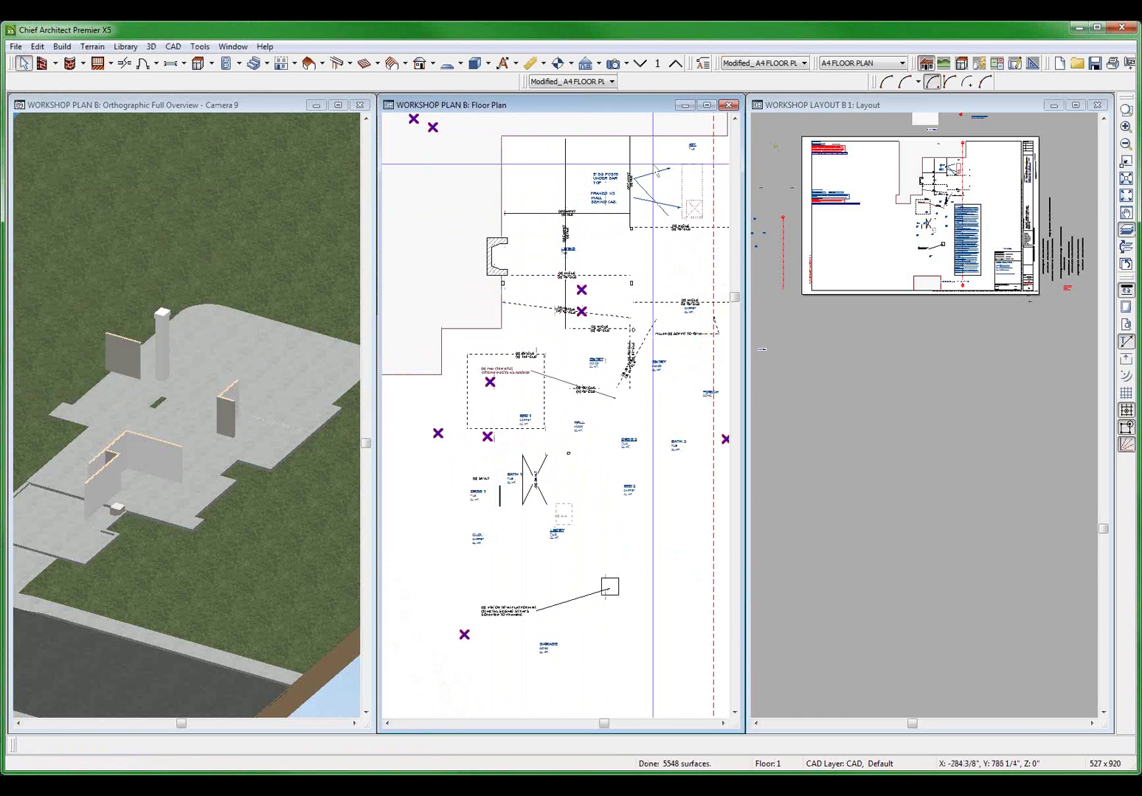
{"action": "left_click_drag", "start_coordinate": [671, 145], "coordinate": [713, 230]}
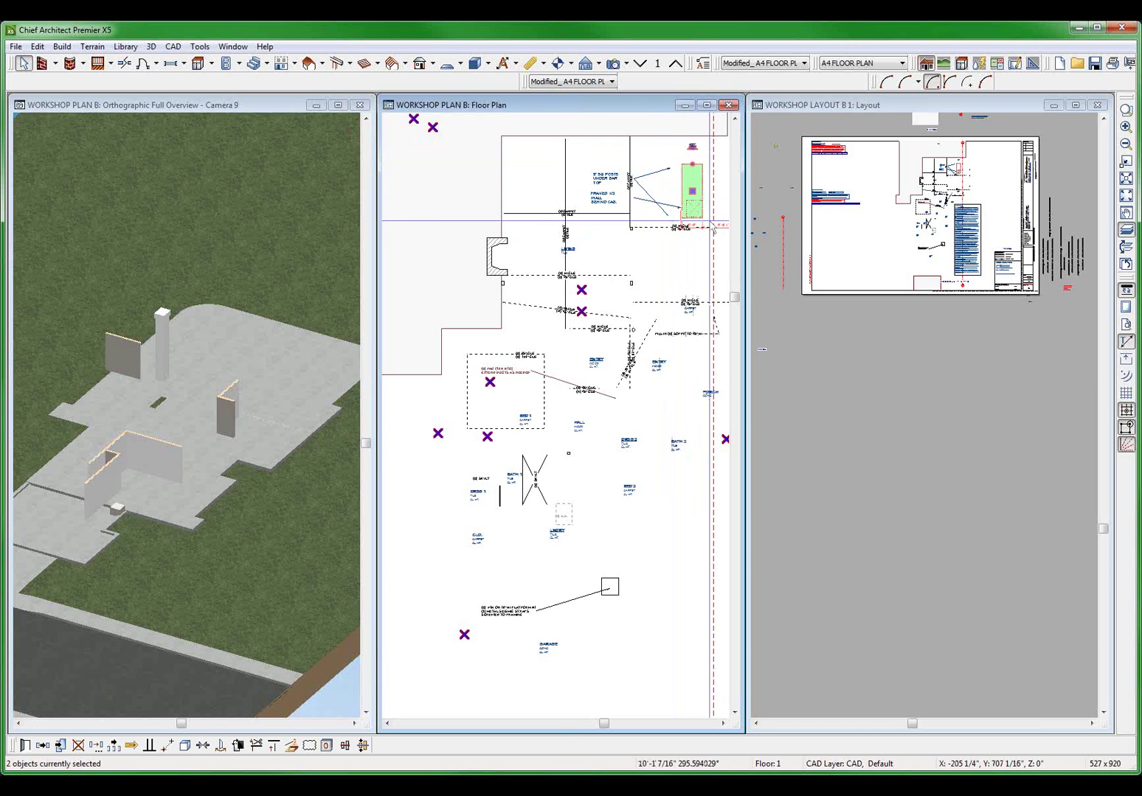
{"action": "key", "text": "Delete"}
- Delete the crossed lines, notes and other objects around Bath 1, then clear the small spot near the hall on floor 1
{"action": "left_click_drag", "start_coordinate": [471, 454], "coordinate": [579, 525]}
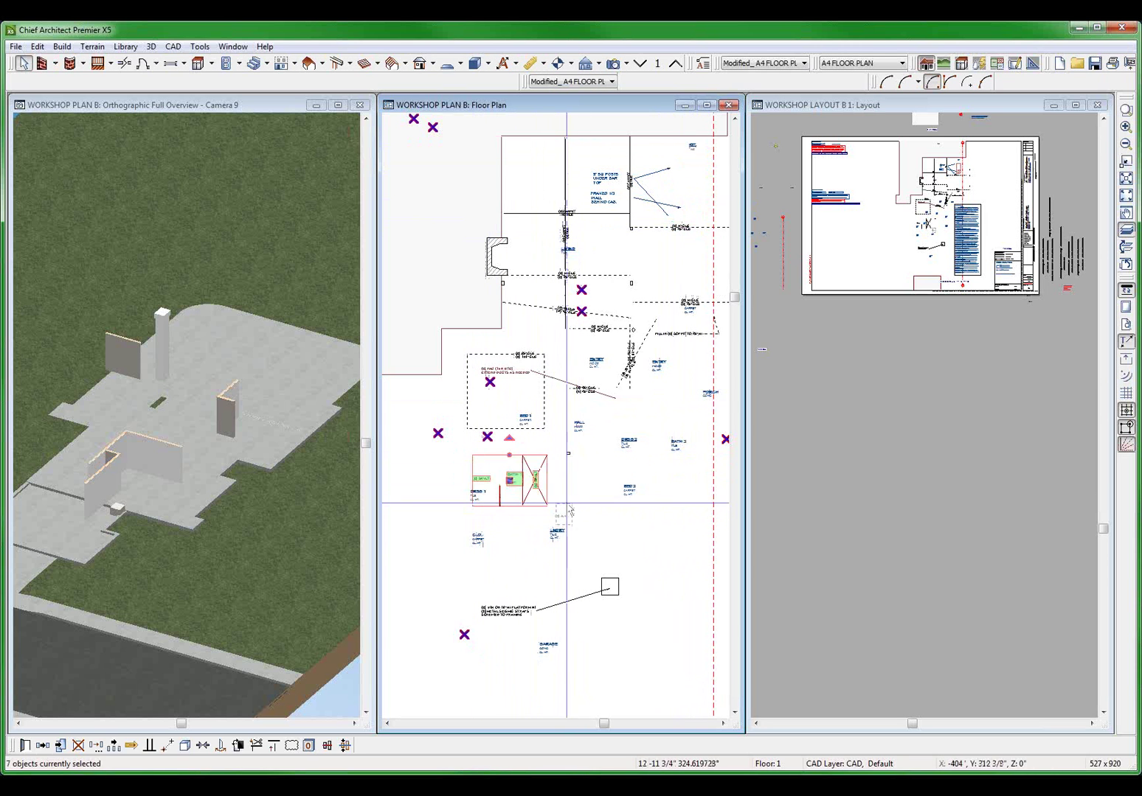
{"action": "key", "text": "Delete"}
{"action": "scroll", "coordinate": [585, 571], "scroll_direction": "up", "scroll_amount": 1}
{"action": "left_click_drag", "start_coordinate": [543, 409], "coordinate": [575, 434]}
{"action": "scroll", "coordinate": [557, 563], "scroll_direction": "down", "scroll_amount": 1}
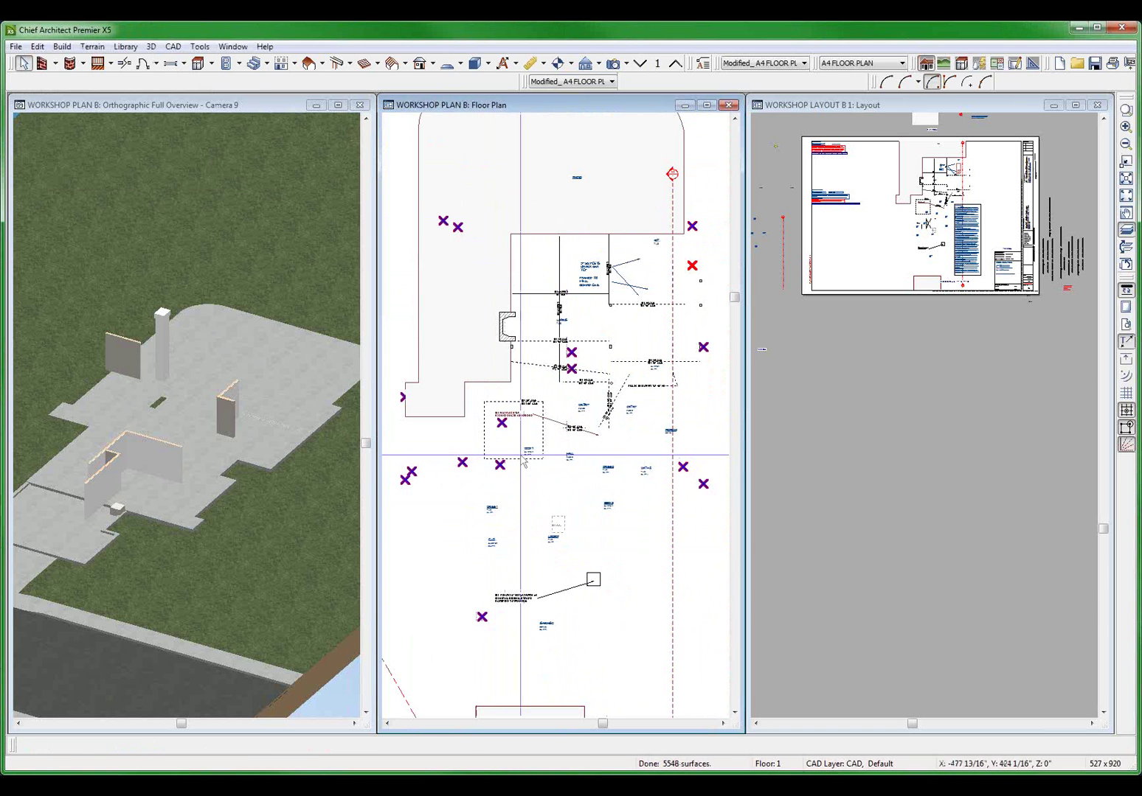
- Delete the dashed ceiling break rectangle around Bed 1 and the large rounded patio slab behind the house
{"action": "left_click", "coordinate": [486, 436]}
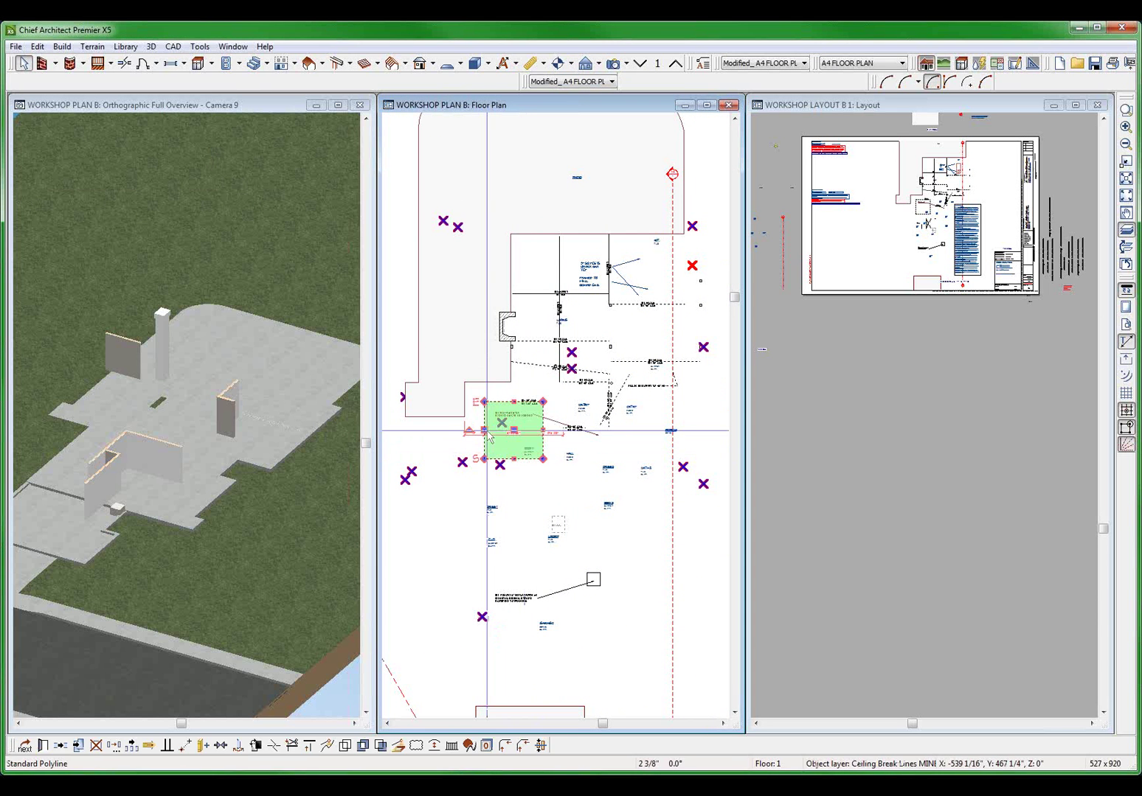
{"action": "scroll", "coordinate": [536, 607], "scroll_direction": "down", "scroll_amount": 1}
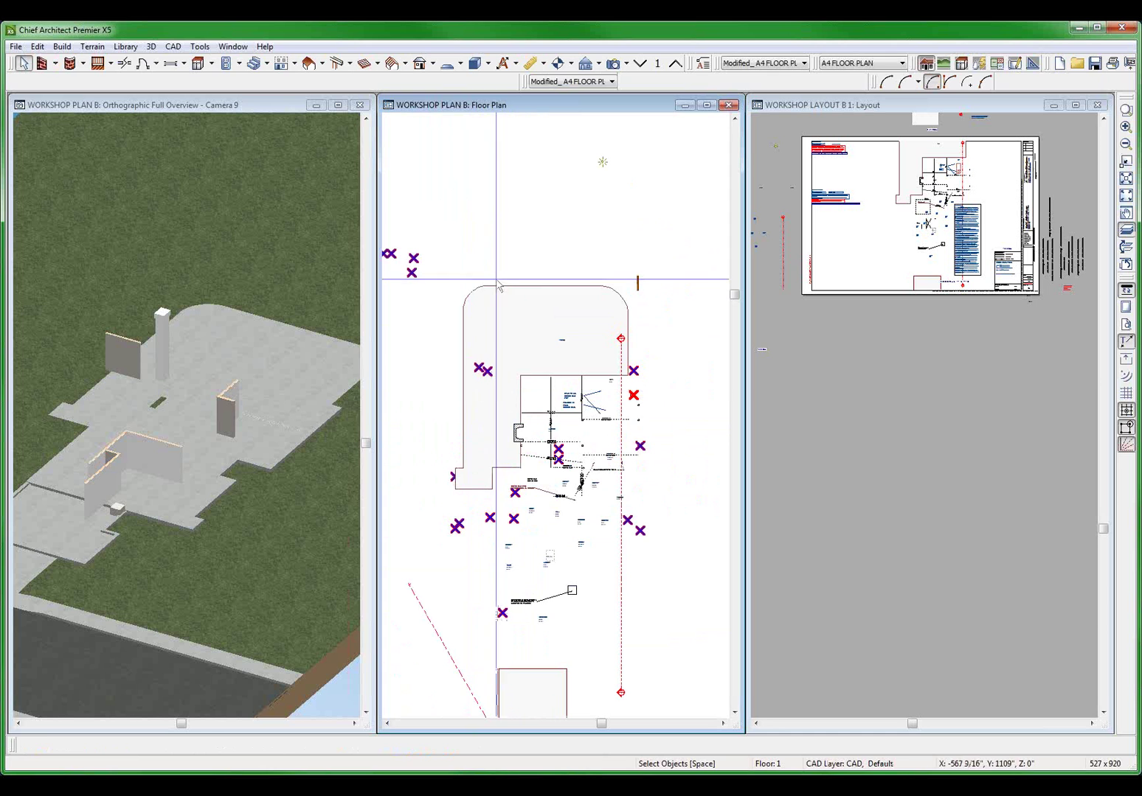
{"action": "left_click", "coordinate": [507, 325]}
{"action": "key", "text": "Delete"}
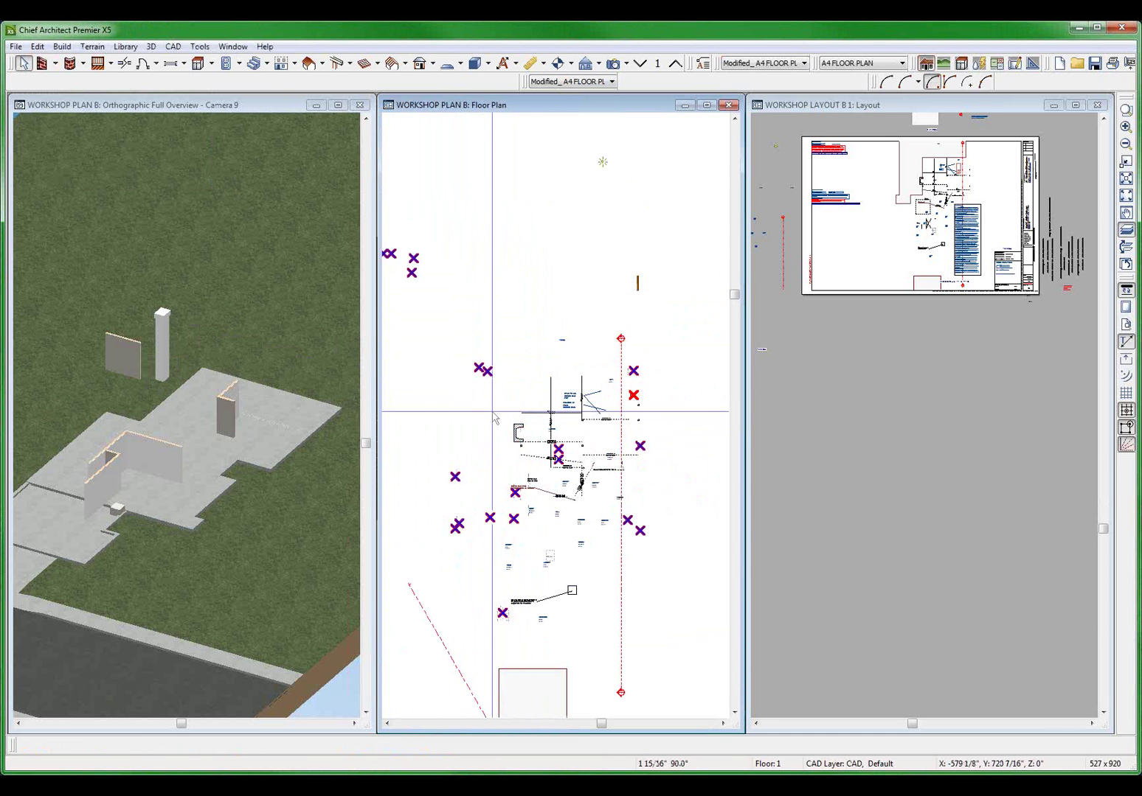
{"action": "scroll", "coordinate": [546, 455], "scroll_direction": "up", "scroll_amount": 3}
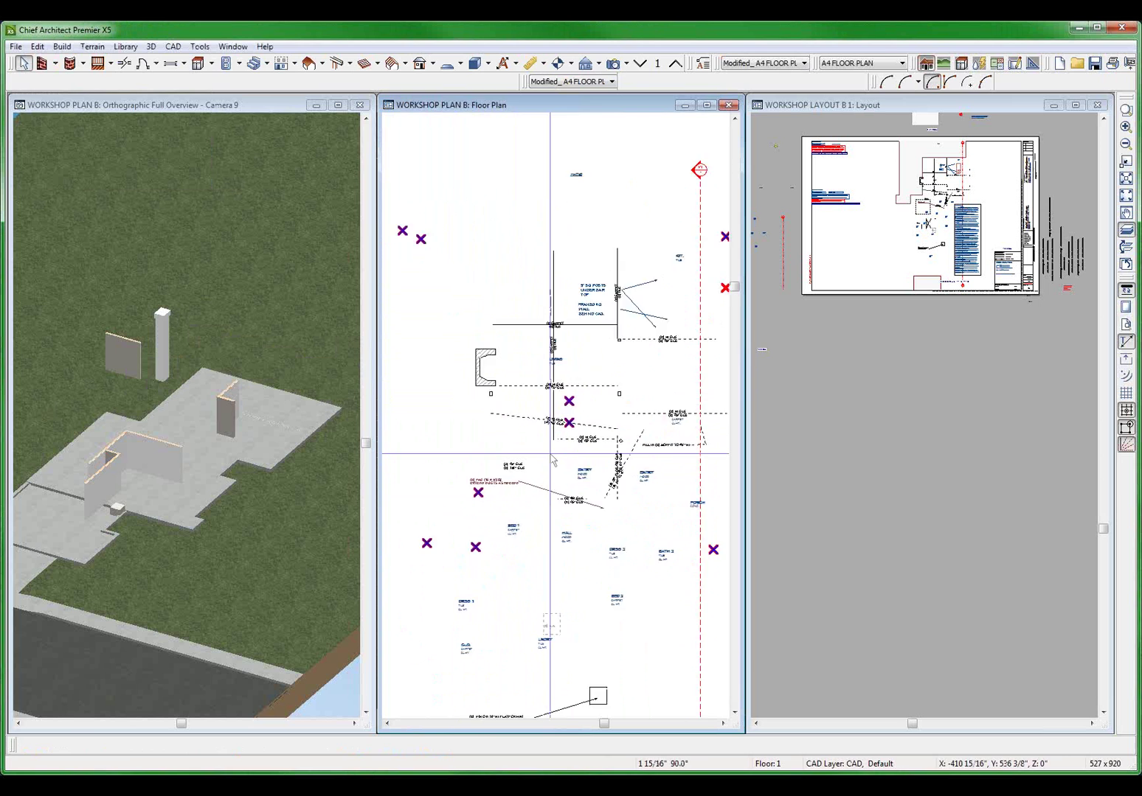
- Delete both sections of the L-shaped attic wall on the slab and the freestanding wall panel beside the chimney
{"action": "left_click", "coordinate": [236, 426]}
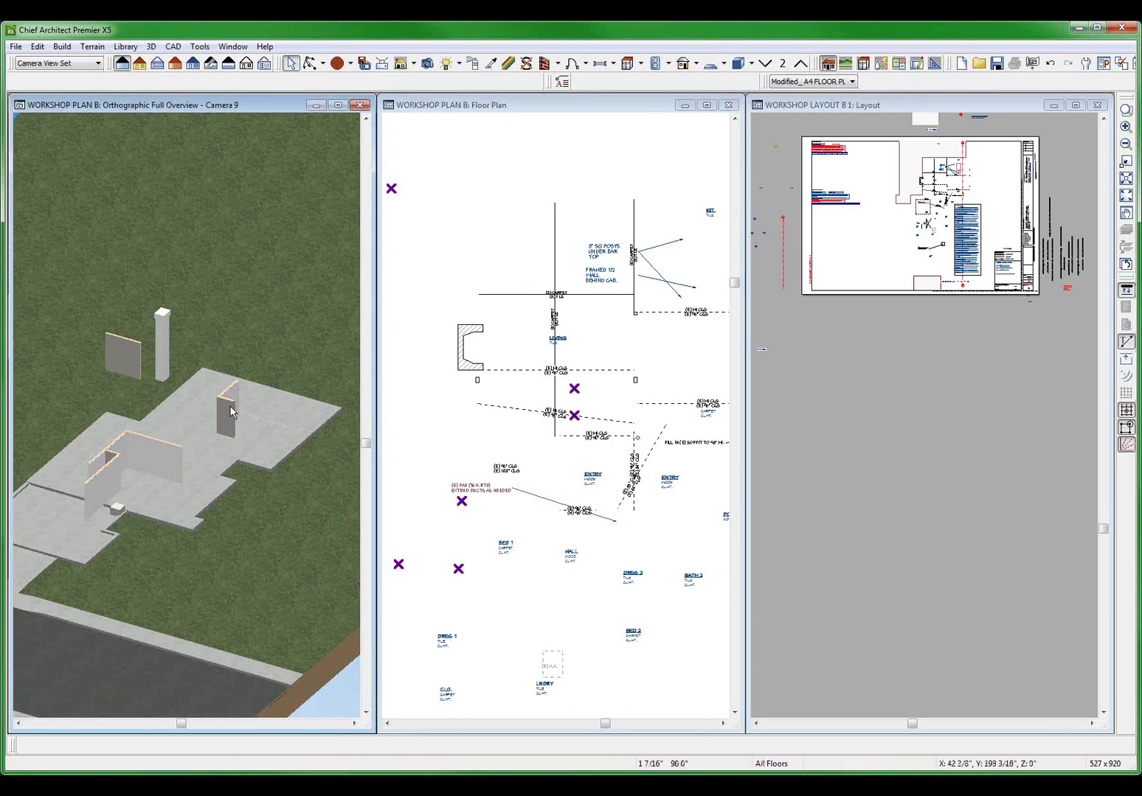
{"action": "left_click", "coordinate": [231, 412]}
{"action": "key", "text": "Delete"}
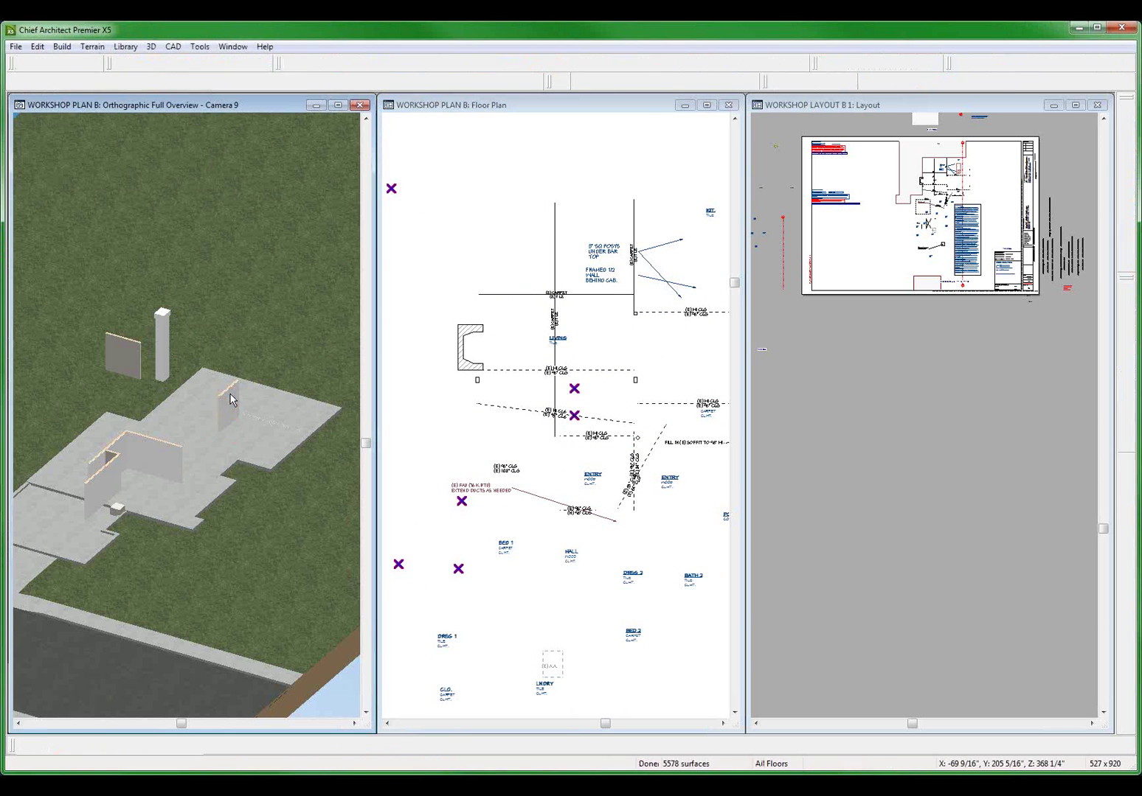
{"action": "left_click", "coordinate": [230, 395]}
{"action": "key", "text": "Delete"}
{"action": "left_click", "coordinate": [123, 354]}
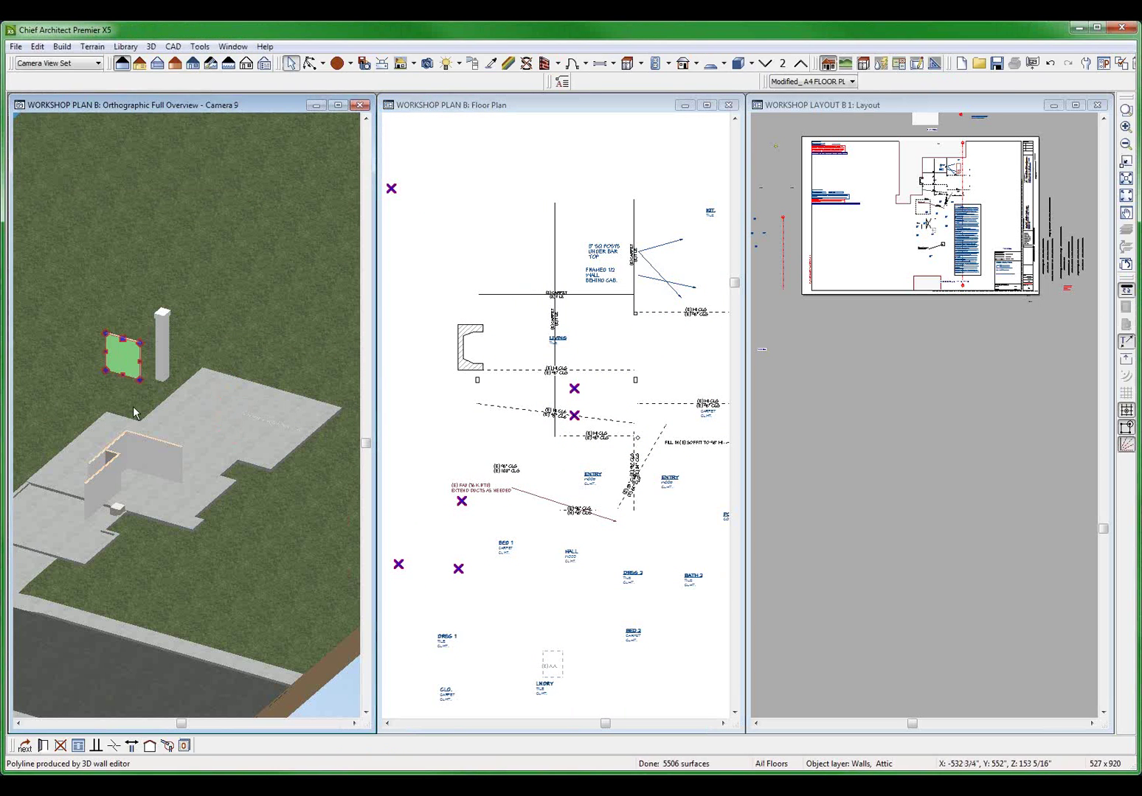
{"action": "key", "text": "Delete"}
- Show floor 2 in the floor plan and switch its annotation set to A4 FLOOR PLAN WORK
{"action": "left_click", "coordinate": [161, 471]}
{"action": "scroll", "coordinate": [158, 505], "scroll_direction": "up", "scroll_amount": 5}
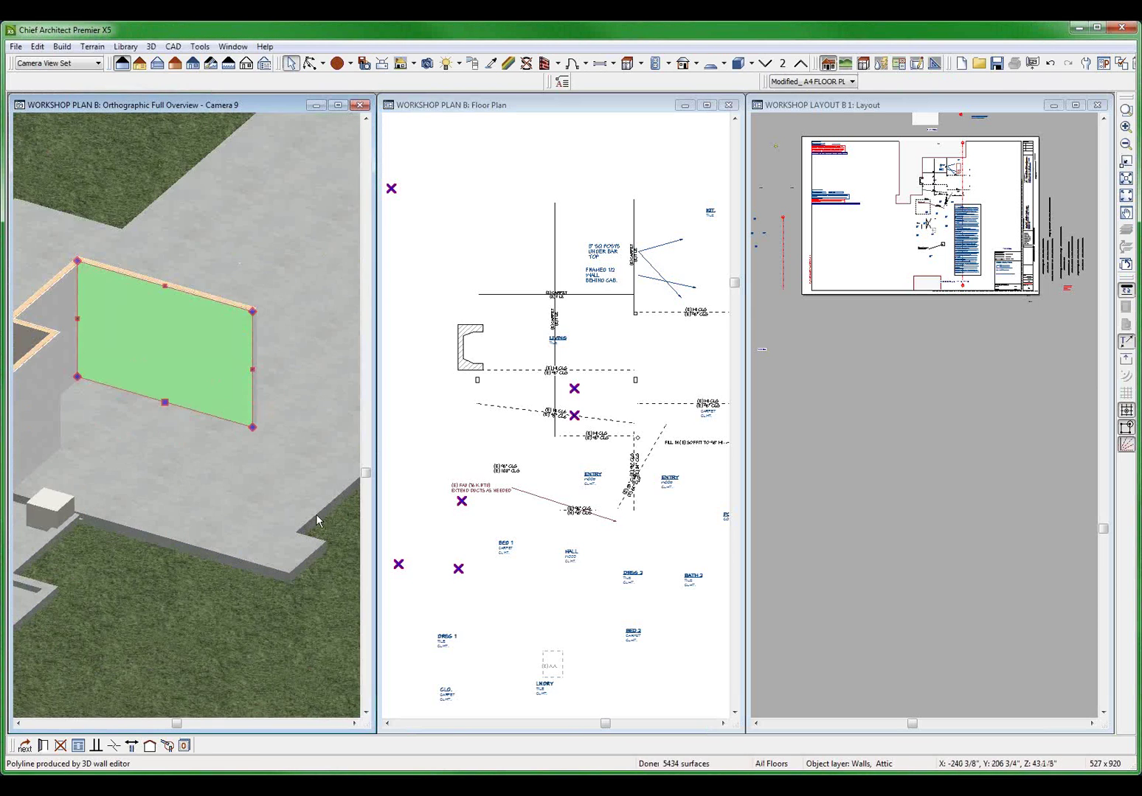
{"action": "scroll", "coordinate": [335, 507], "scroll_direction": "down", "scroll_amount": 2}
{"action": "left_click", "coordinate": [502, 478]}
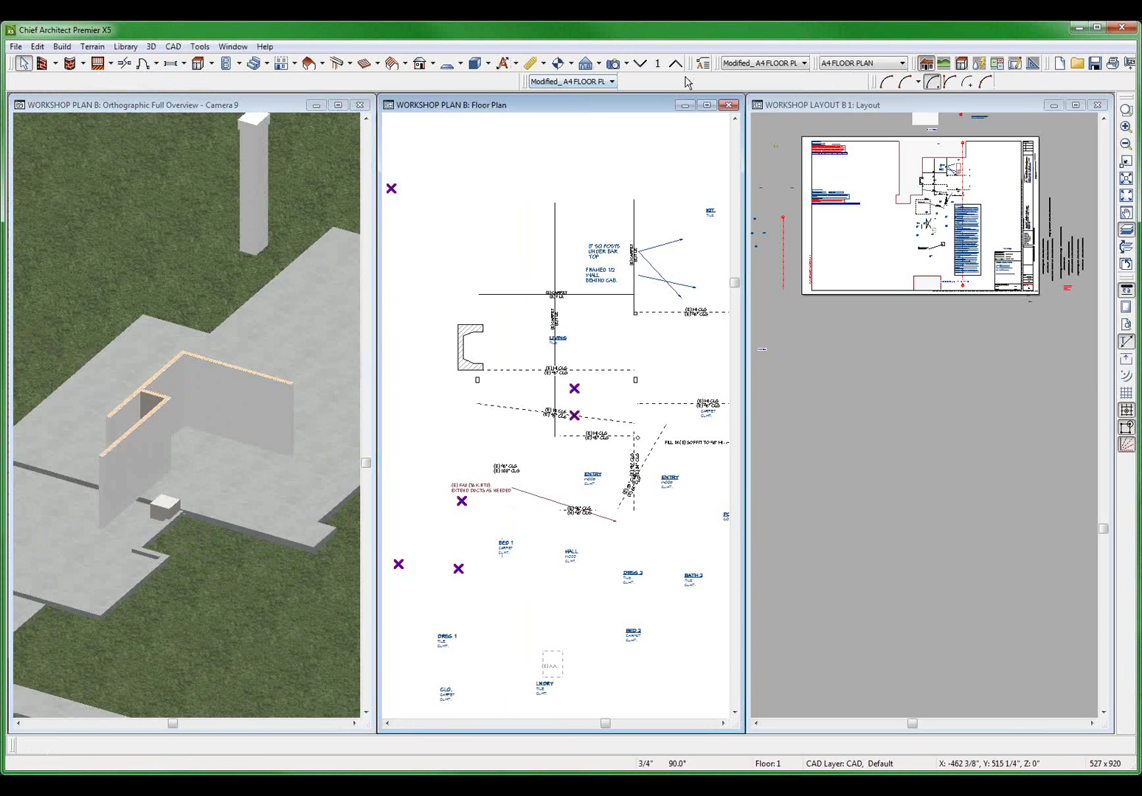
{"action": "left_click", "coordinate": [674, 64]}
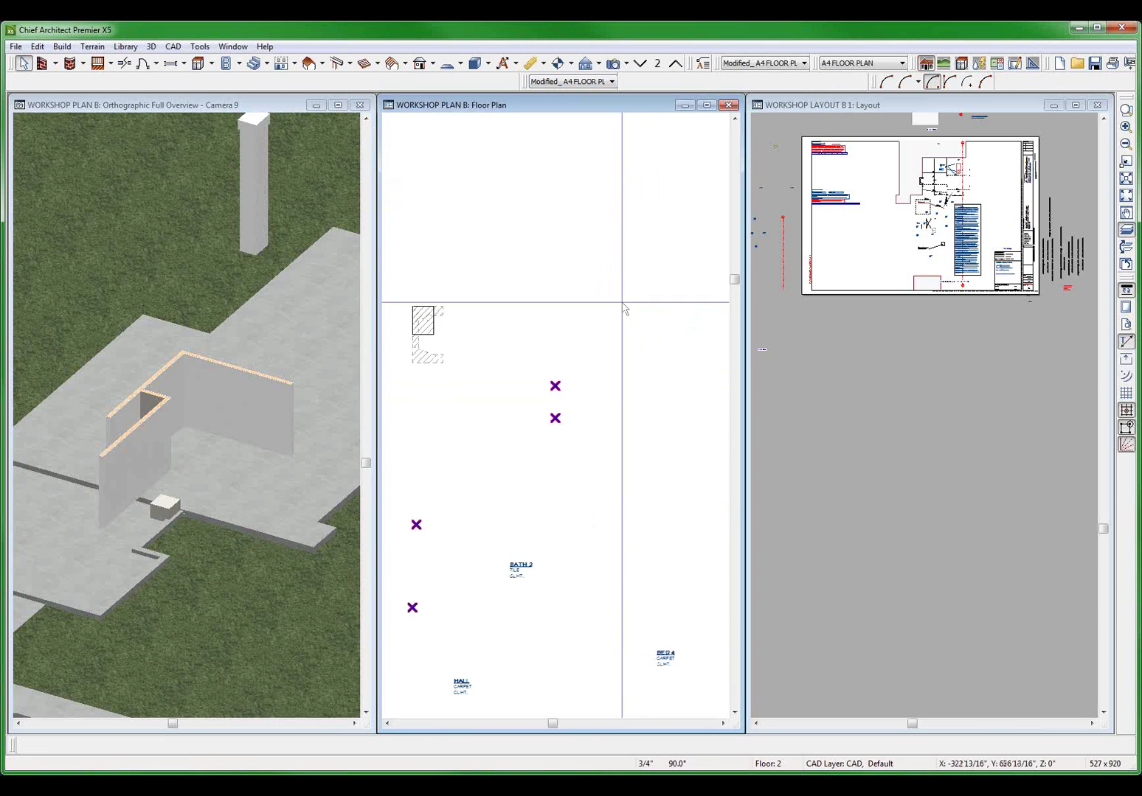
{"action": "left_click", "coordinate": [588, 83]}
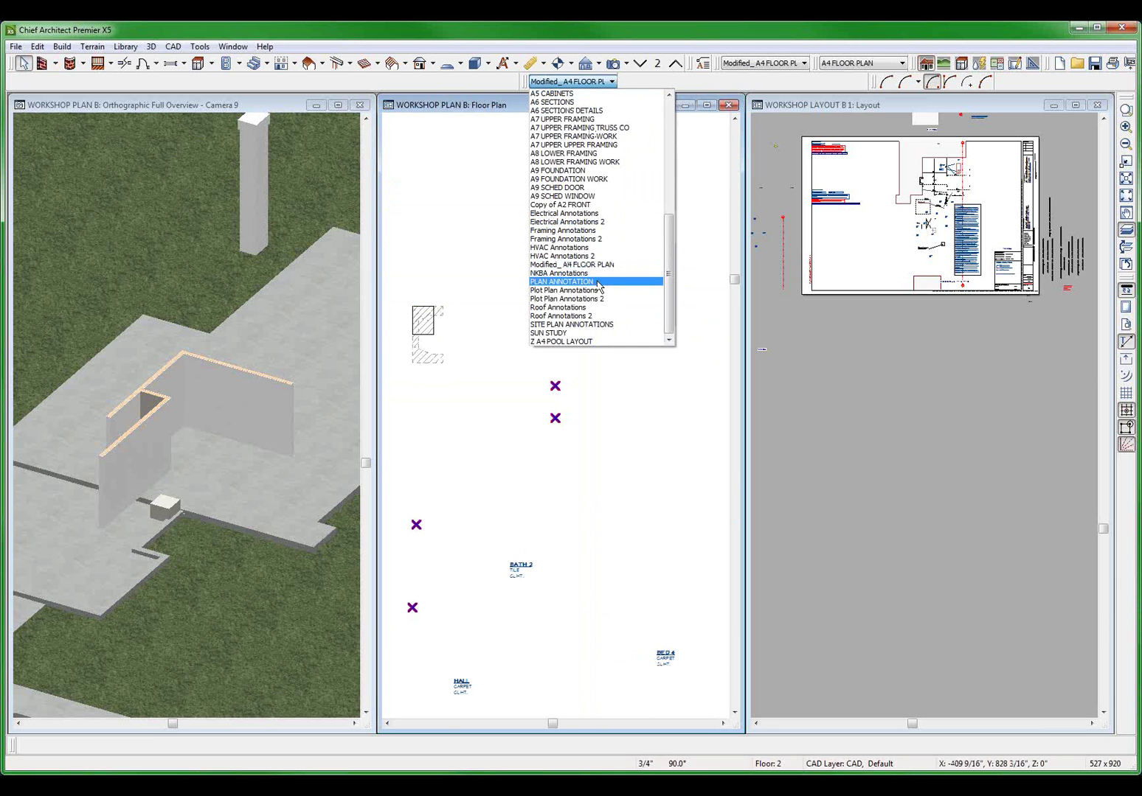
{"action": "scroll", "coordinate": [587, 147], "scroll_direction": "up", "scroll_amount": 2}
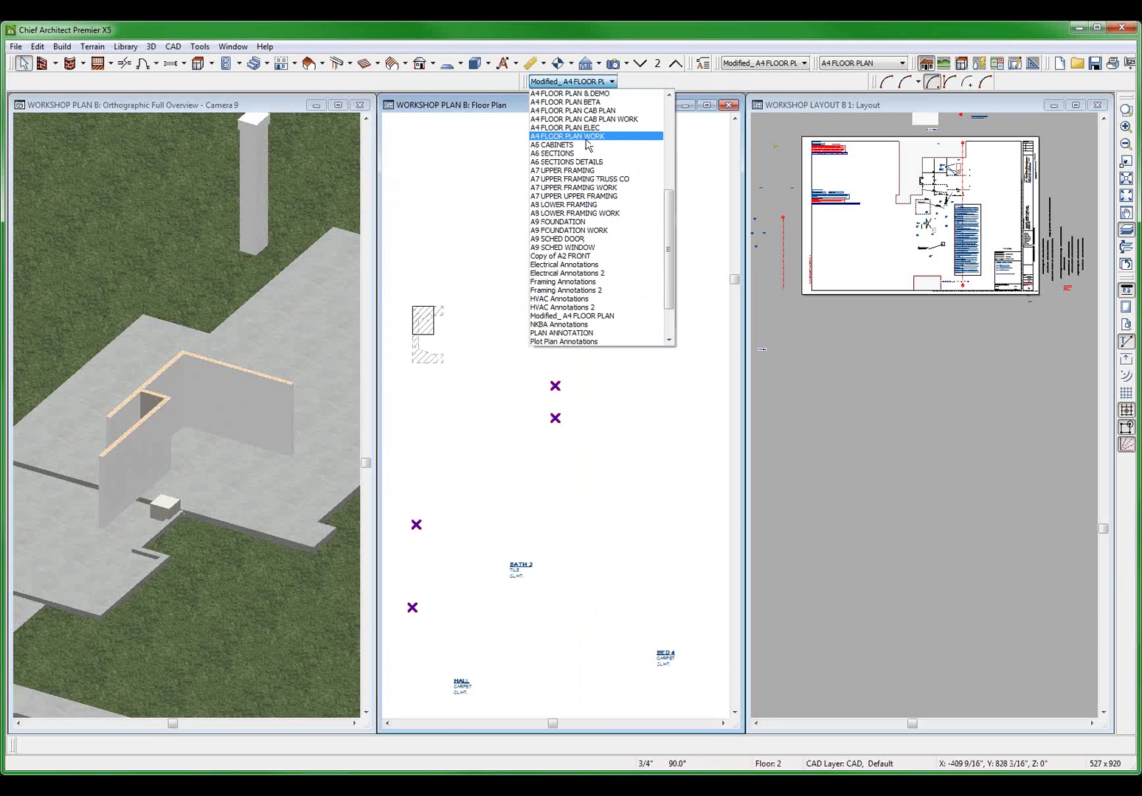
{"action": "left_click", "coordinate": [595, 137]}
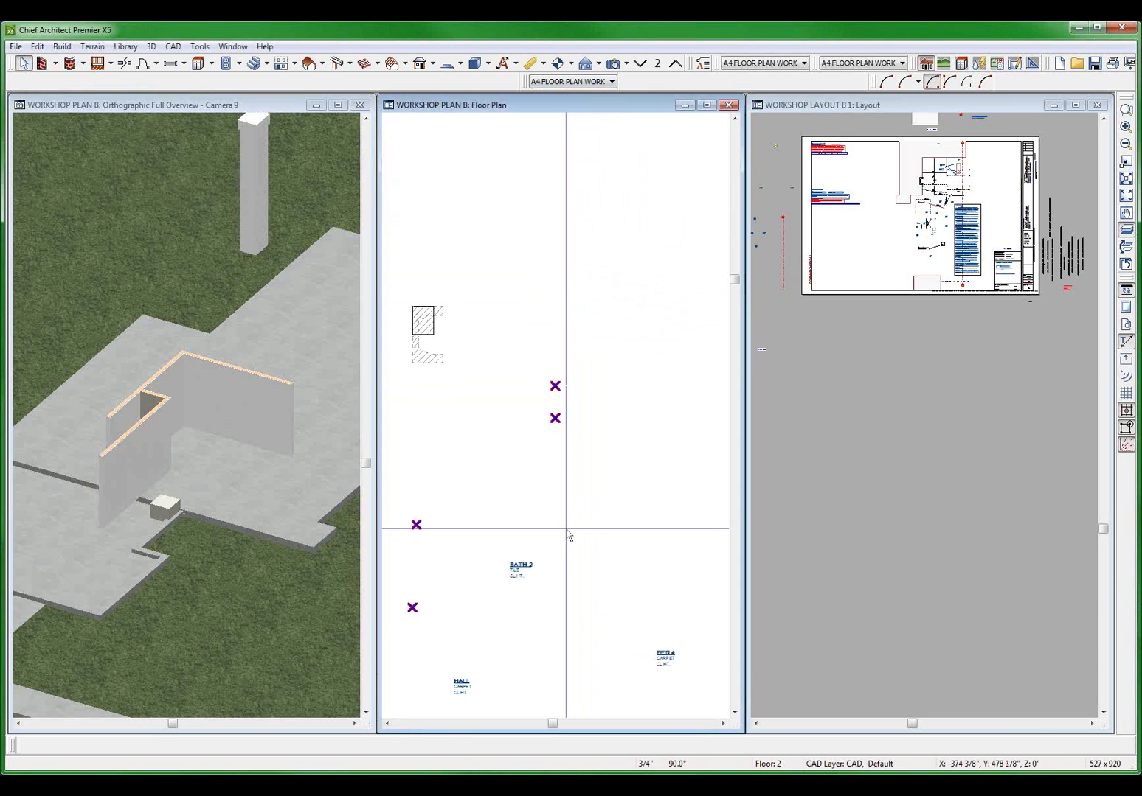
- Delete the long dashed orange outline above the Bath 2 label on floor 2
{"action": "scroll", "coordinate": [588, 531], "scroll_direction": "down", "scroll_amount": 1}
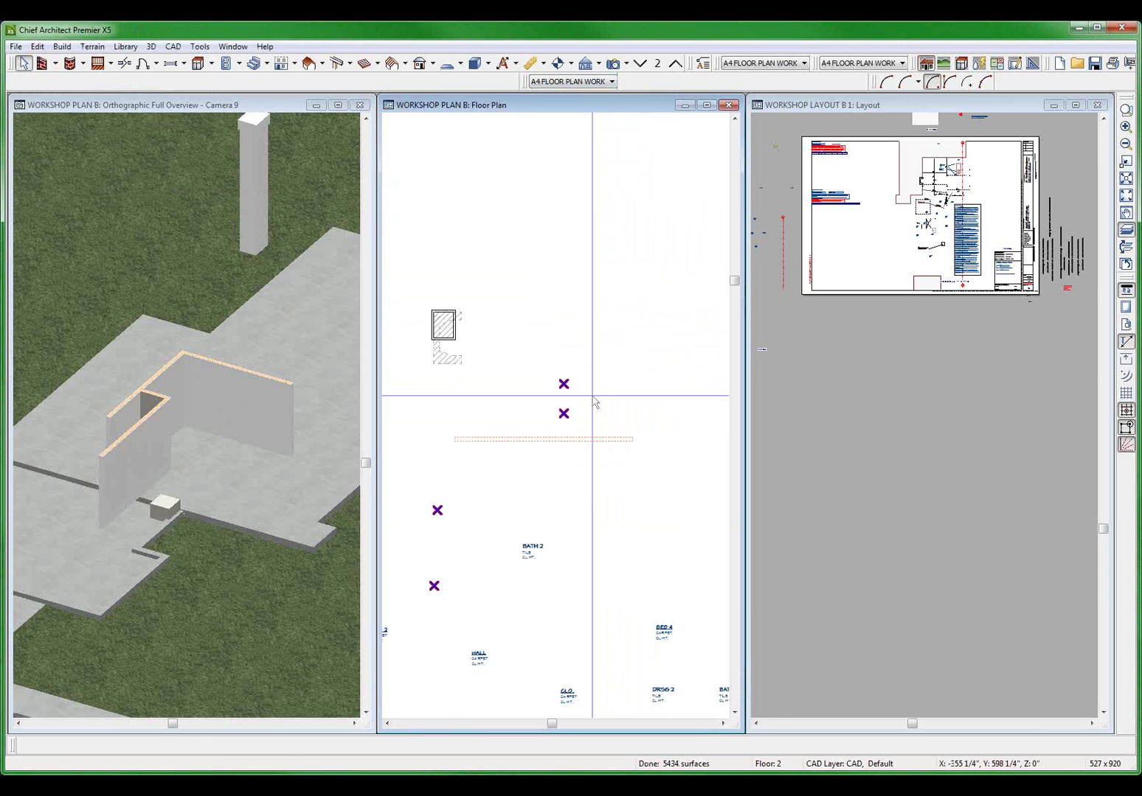
{"action": "left_click", "coordinate": [523, 441]}
{"action": "key", "text": "Delete"}
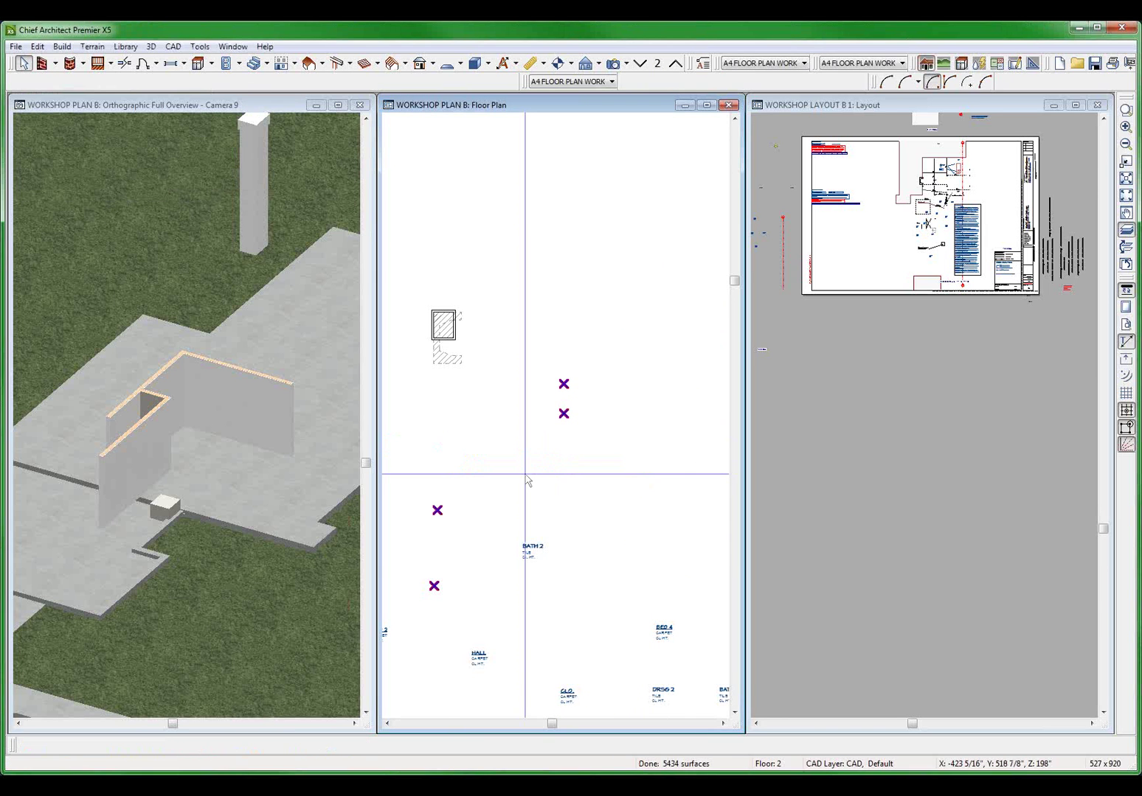
{"action": "scroll", "coordinate": [547, 398], "scroll_direction": "down", "scroll_amount": 4}
- Check which layer the long remaining attic wall in the camera view is on, leaving its specification unchanged
{"action": "left_click", "coordinate": [254, 416]}
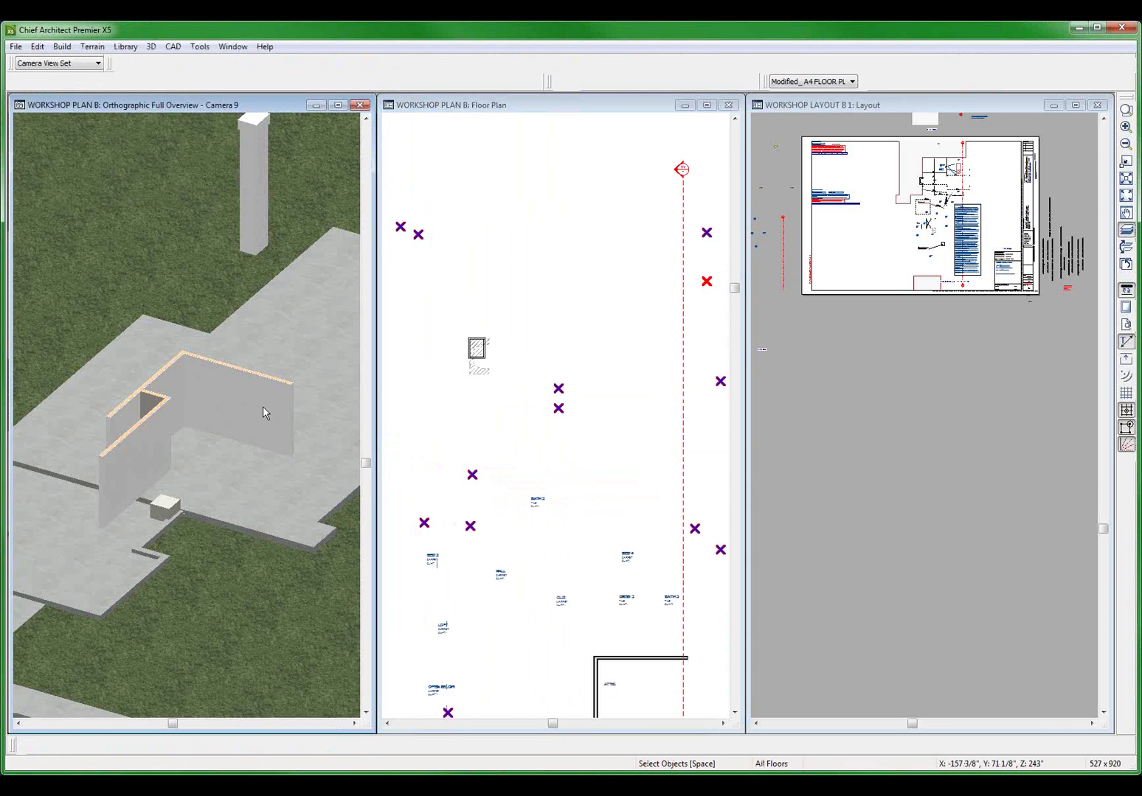
{"action": "left_click", "coordinate": [221, 392]}
{"action": "double_click", "coordinate": [226, 391]}
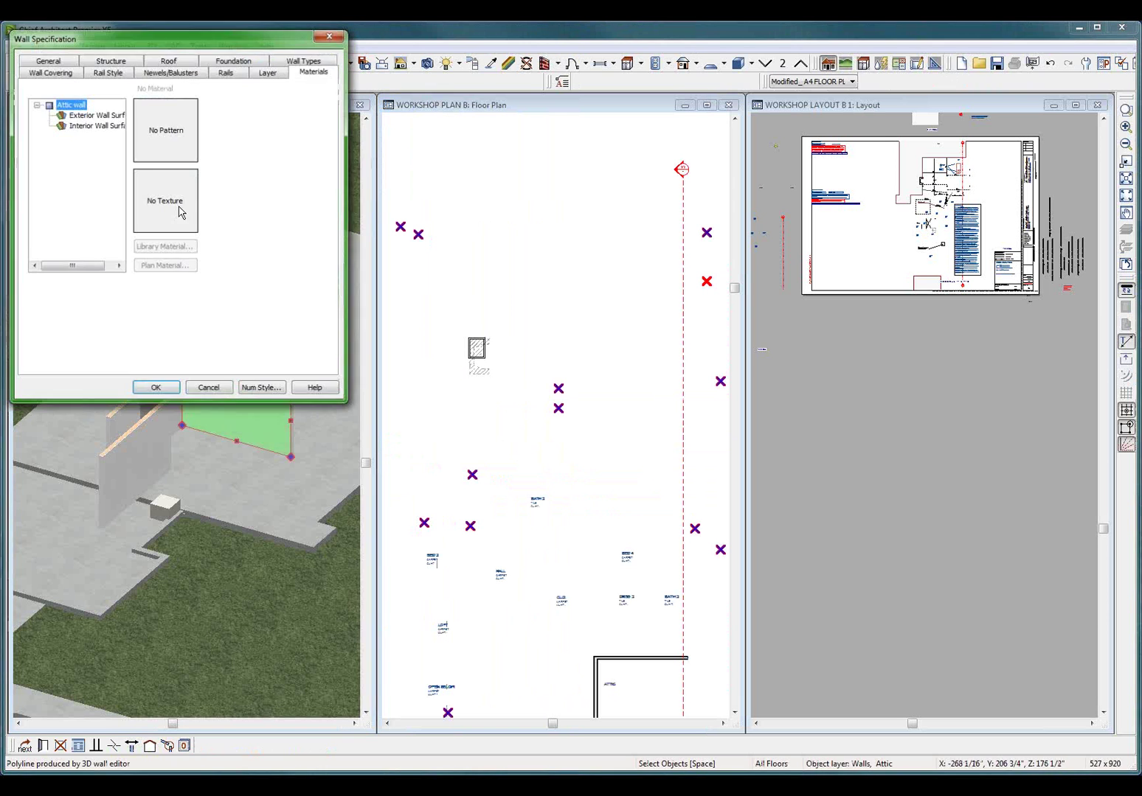
{"action": "left_click", "coordinate": [266, 74]}
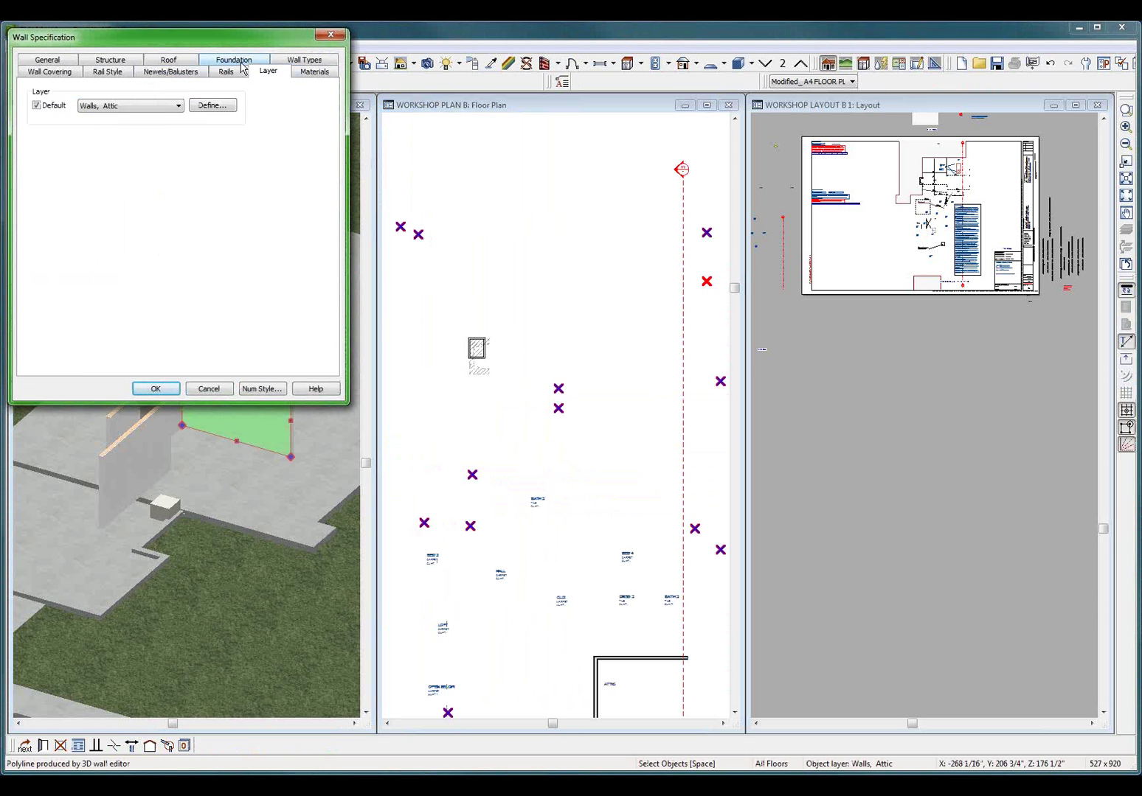
{"action": "left_click", "coordinate": [208, 388]}
{"action": "left_click", "coordinate": [555, 291]}
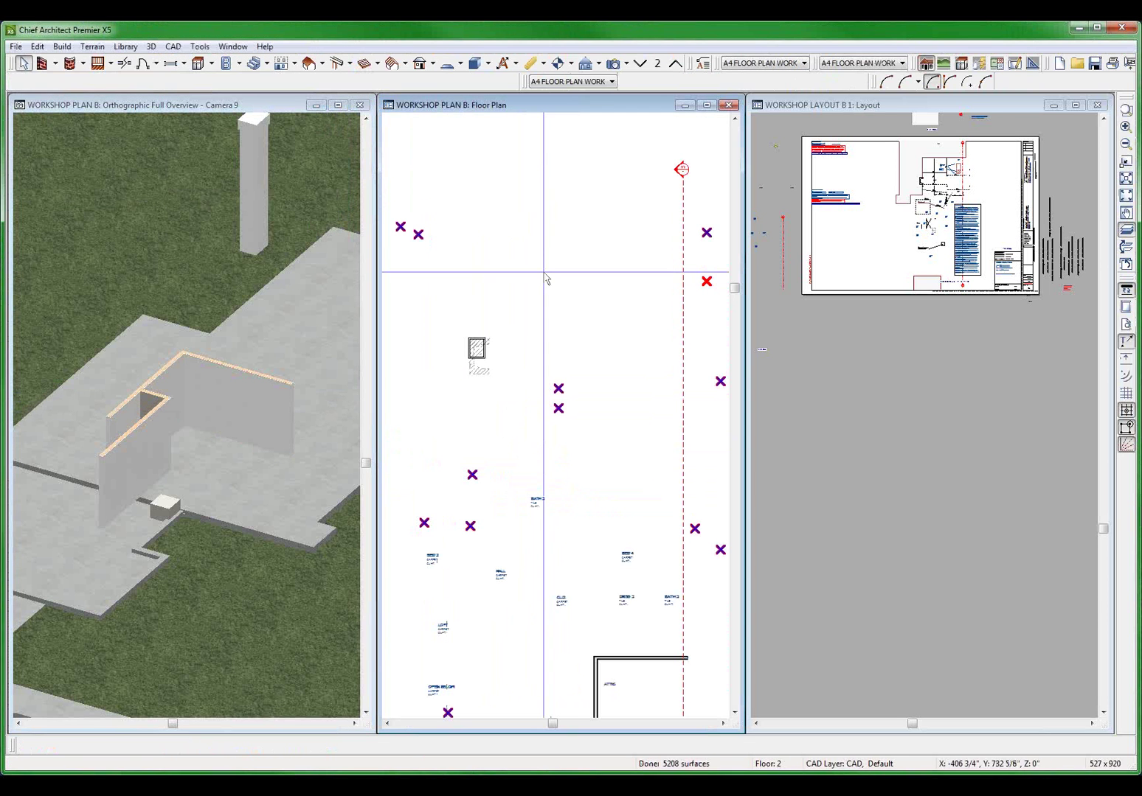
- Look over floor 3, return to floor 2, and check the attic wall layer in the A4 FLOOR PLAN WORK layer set
{"action": "left_click", "coordinate": [674, 62]}
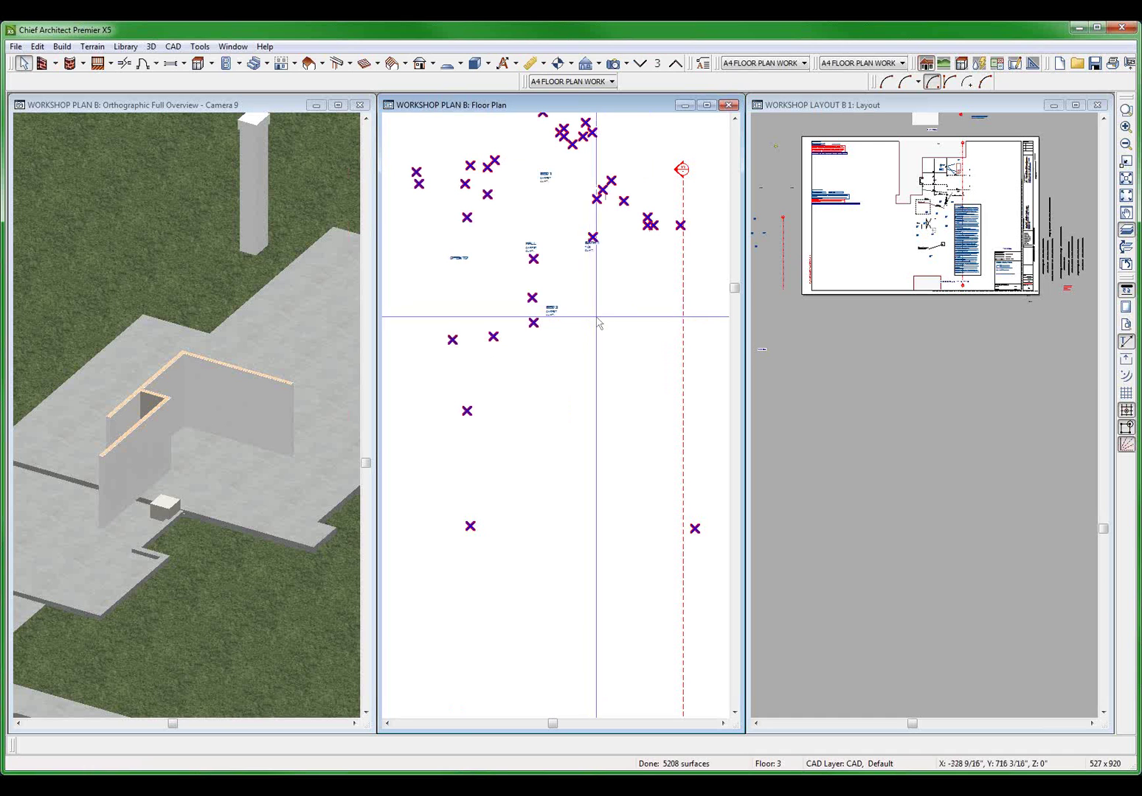
{"action": "left_click", "coordinate": [640, 63]}
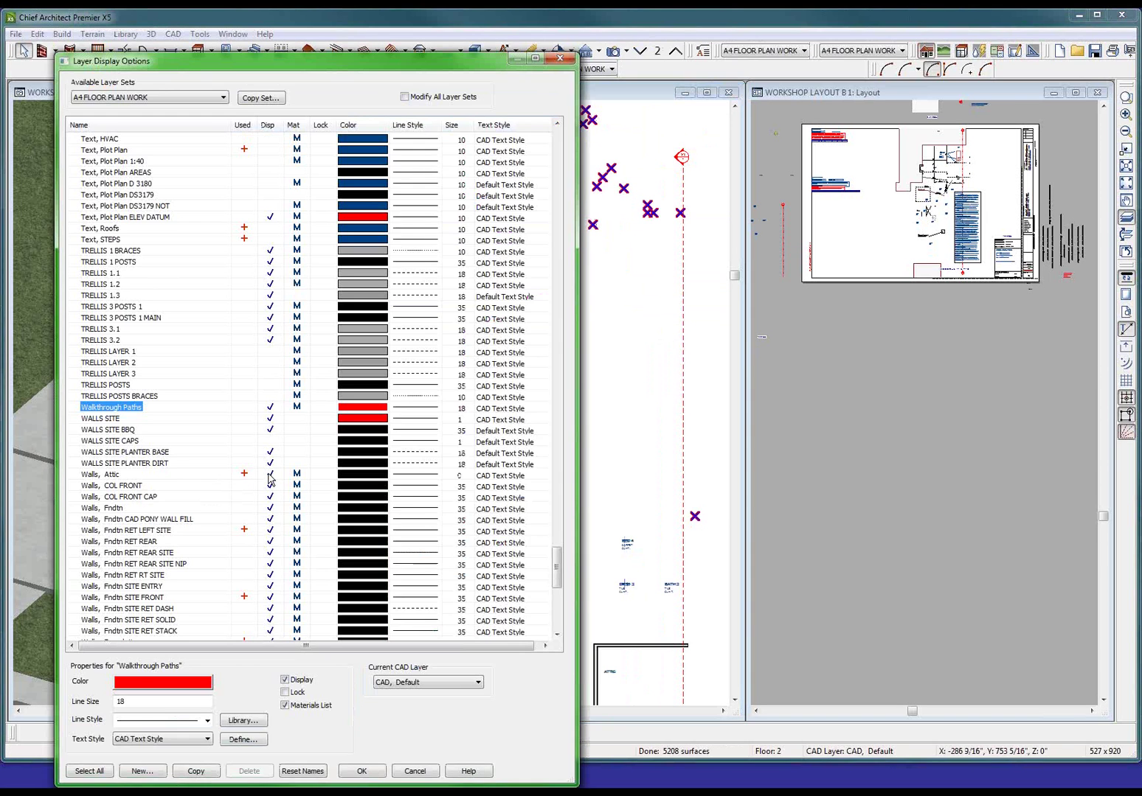
{"action": "left_click", "coordinate": [415, 771]}
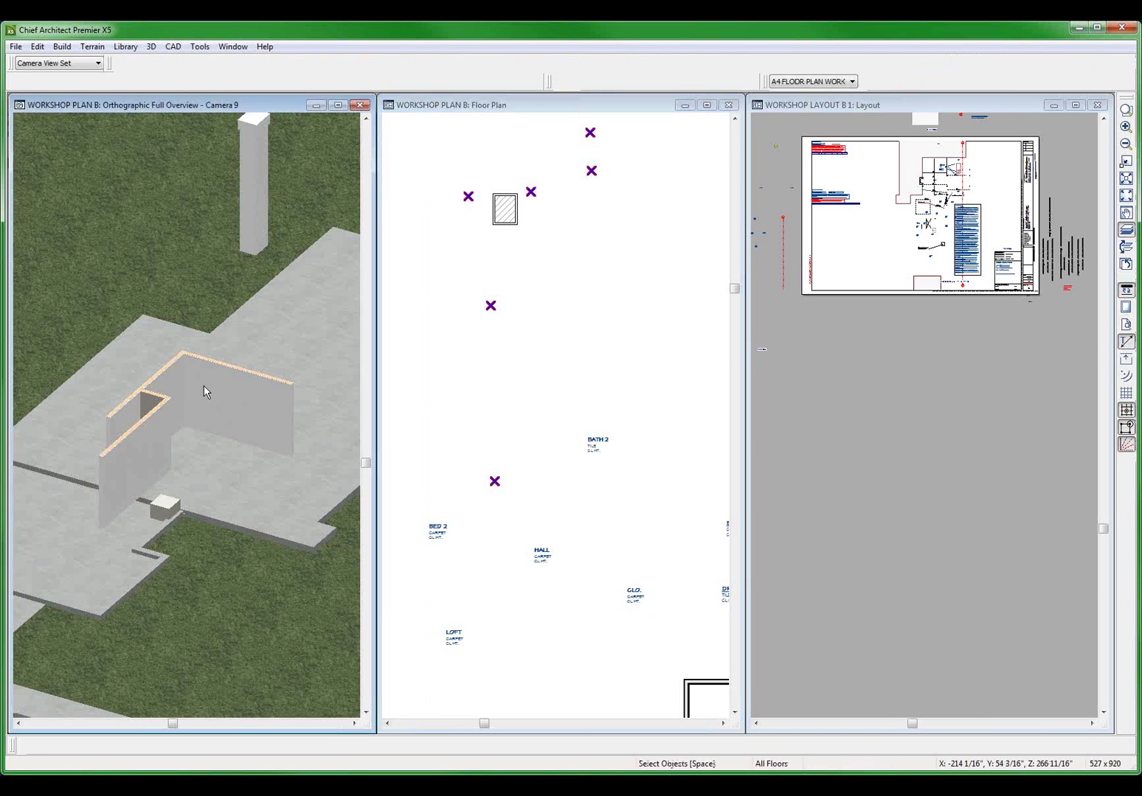
- Delete the four remaining attic wall panels in the camera view and the foundation wall within the slab
{"action": "left_click", "coordinate": [236, 368]}
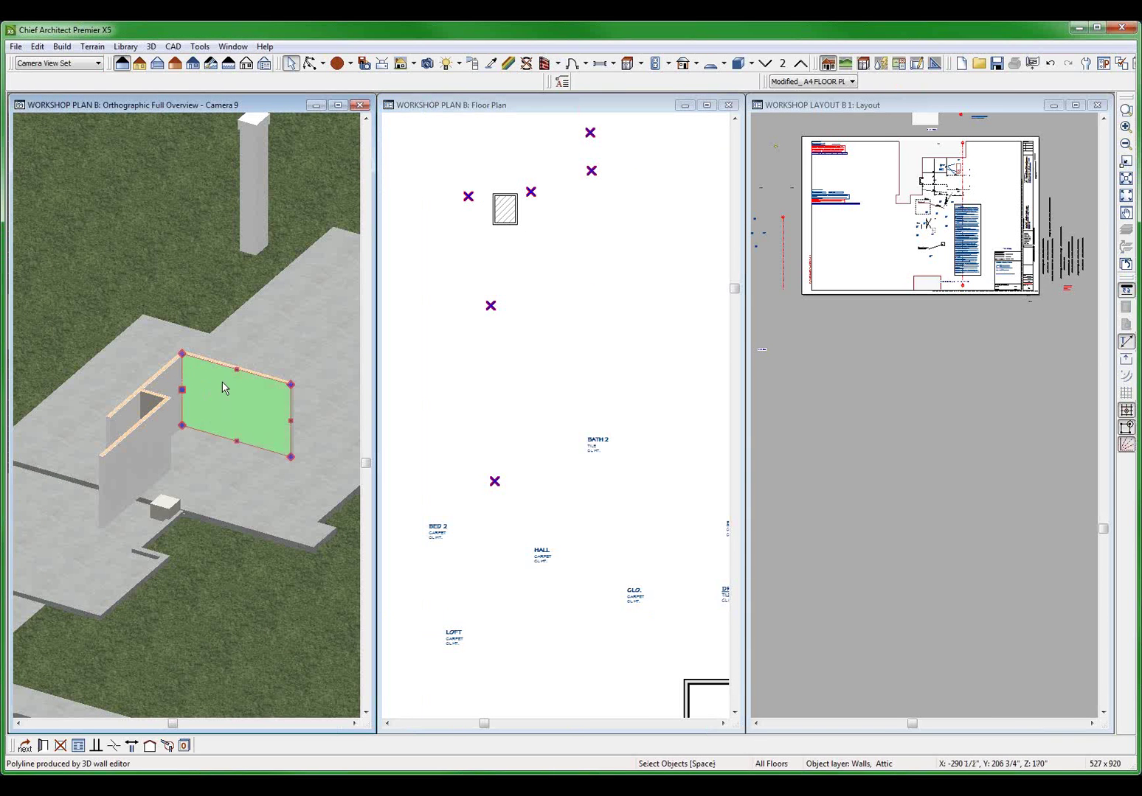
{"action": "key", "text": "Delete"}
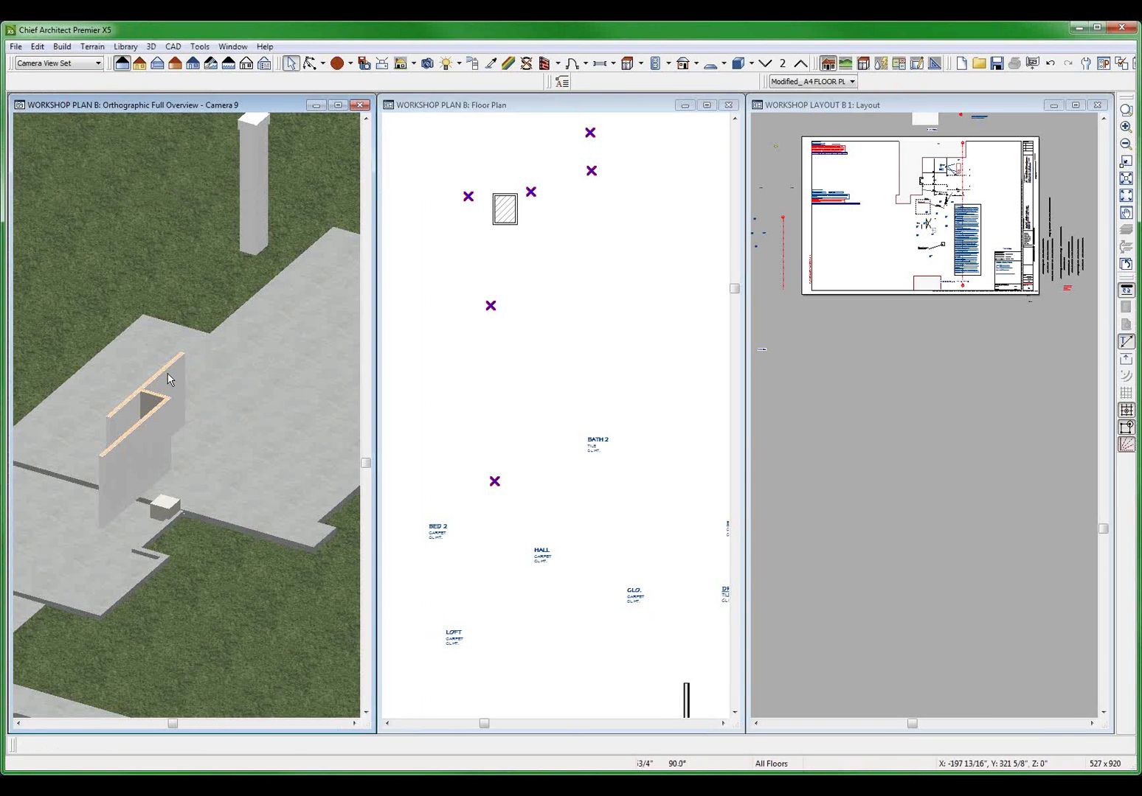
{"action": "left_click", "coordinate": [168, 369]}
{"action": "key", "text": "Delete"}
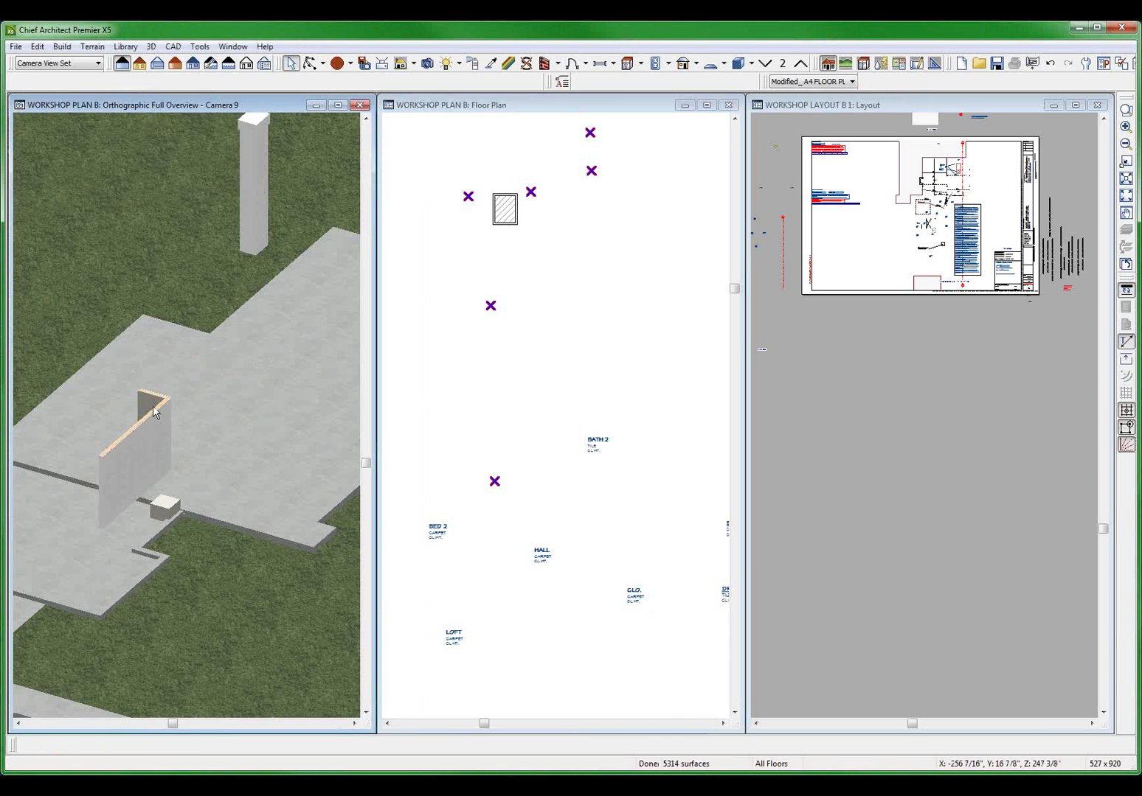
{"action": "left_click", "coordinate": [153, 412]}
{"action": "key", "text": "Delete"}
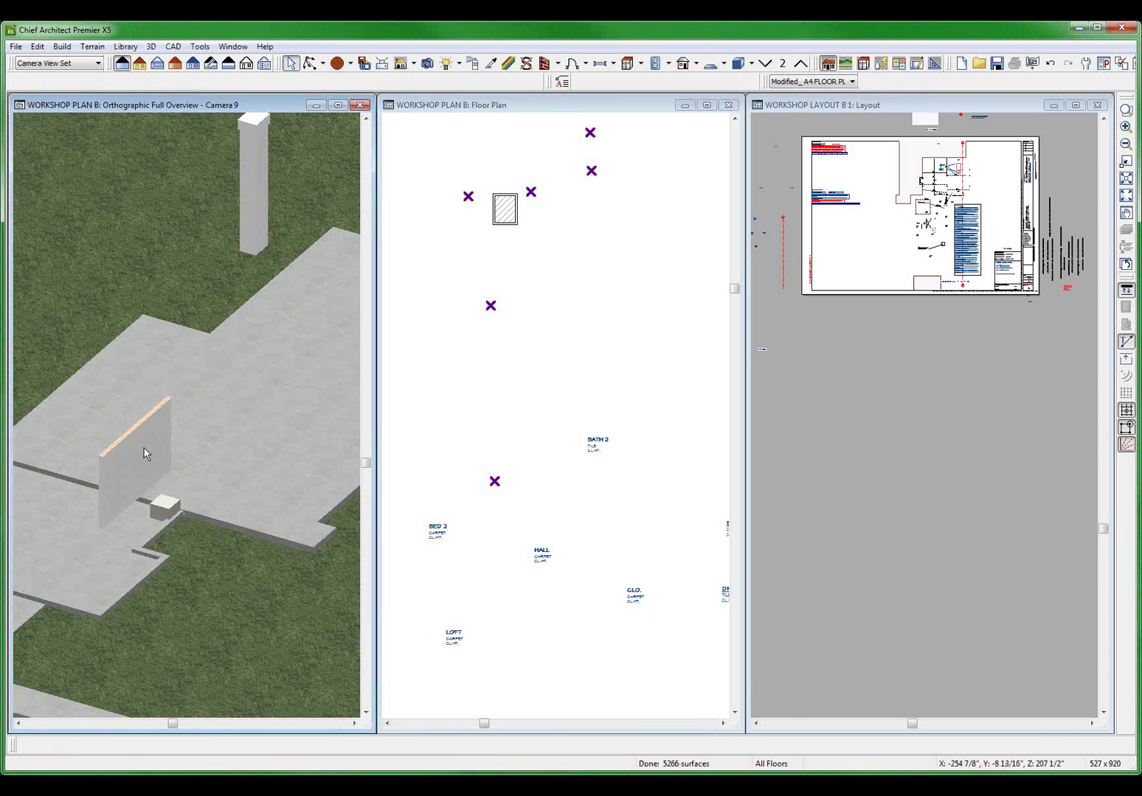
{"action": "left_click", "coordinate": [145, 453]}
{"action": "key", "text": "Delete"}
{"action": "left_click", "coordinate": [212, 425]}
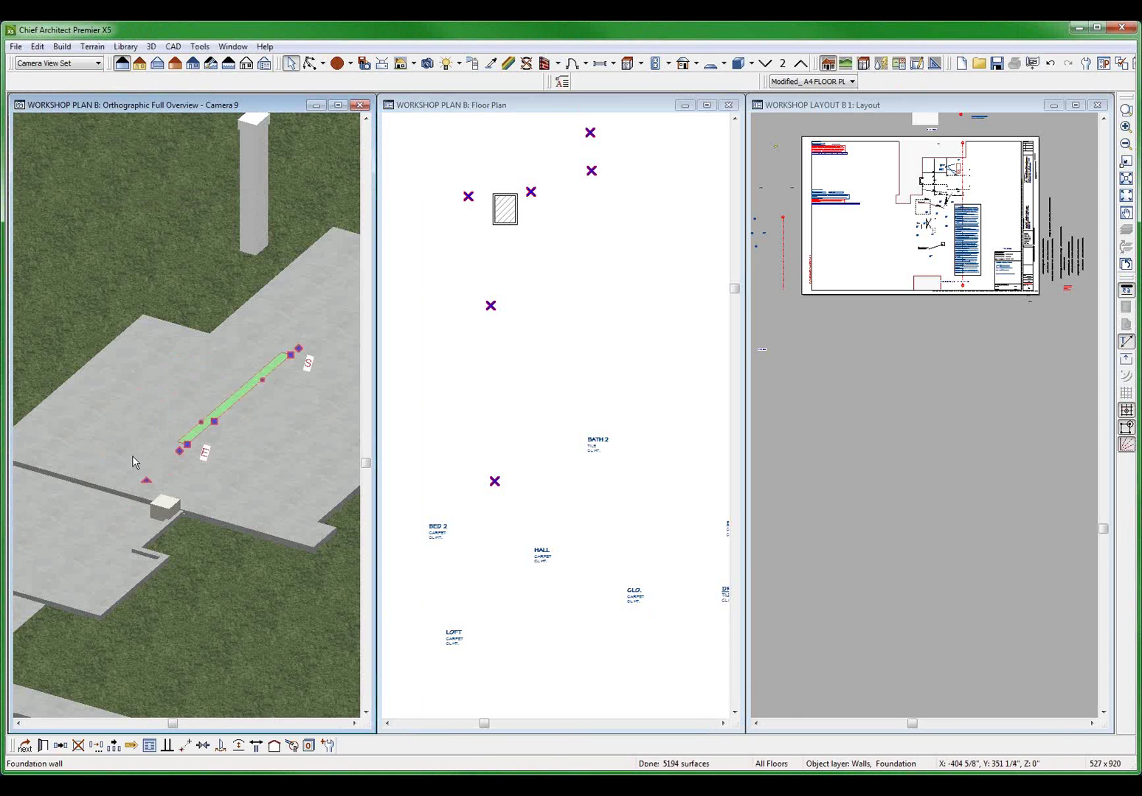
{"action": "key", "text": "Delete"}
- Maximize the WORKSHOP LAYOUT B window and check the floor plan layout box on page 4
{"action": "left_click", "coordinate": [632, 467]}
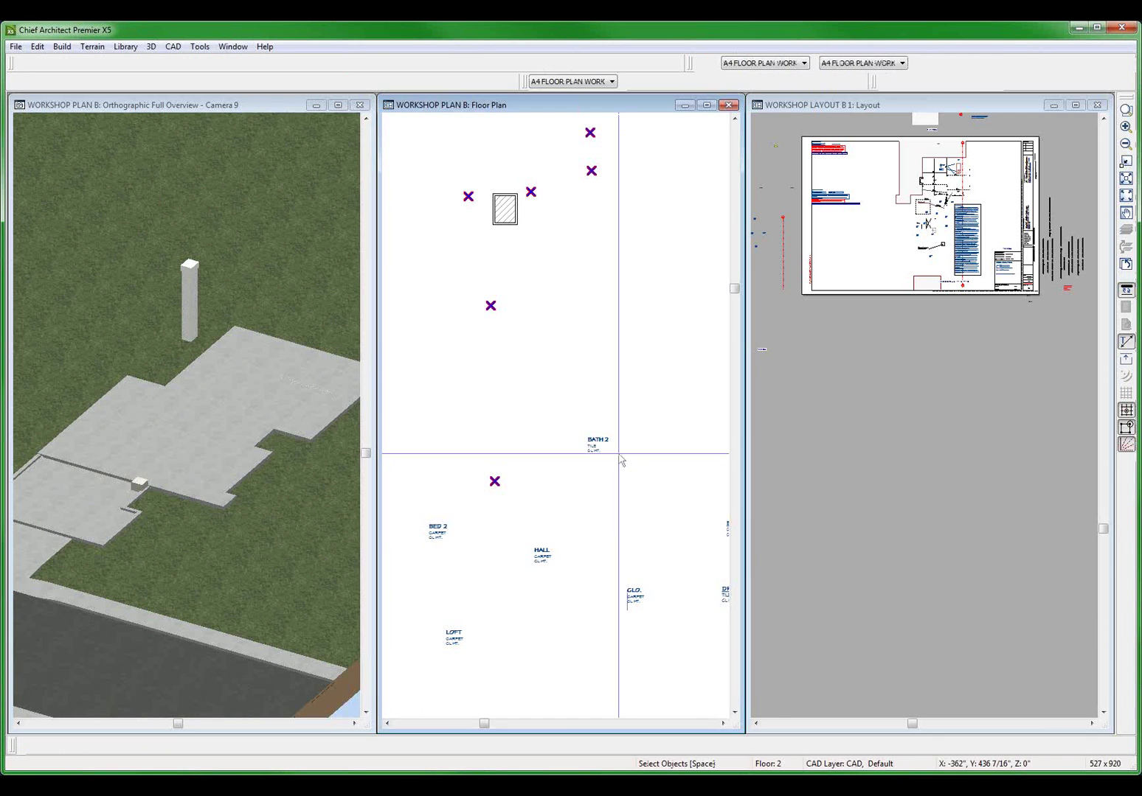
{"action": "left_click", "coordinate": [889, 234]}
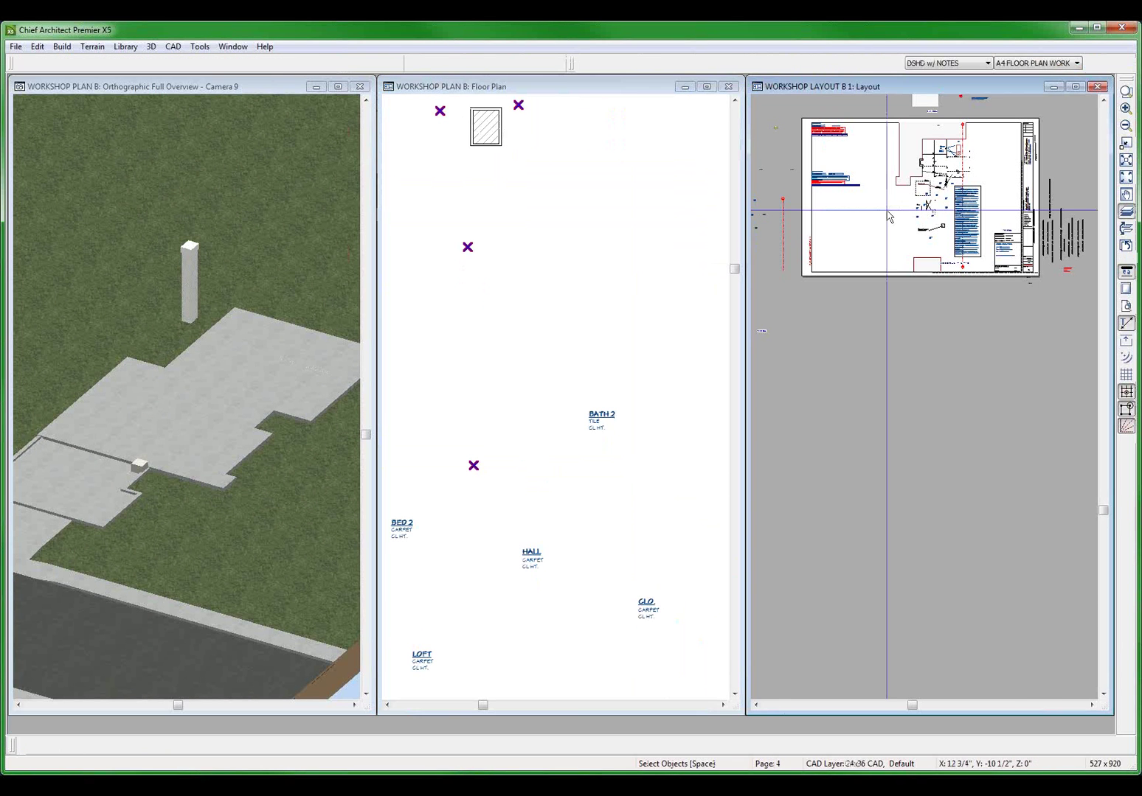
{"action": "left_click", "coordinate": [1073, 89]}
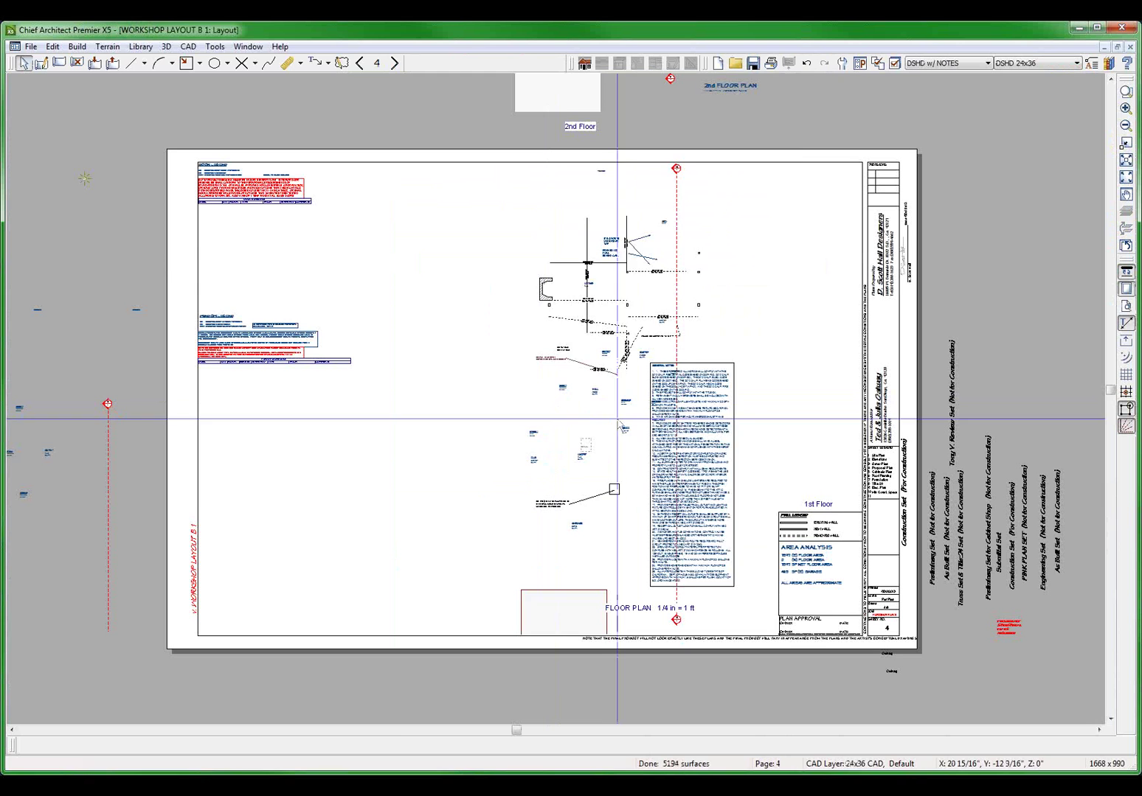
{"action": "left_click", "coordinate": [613, 409]}
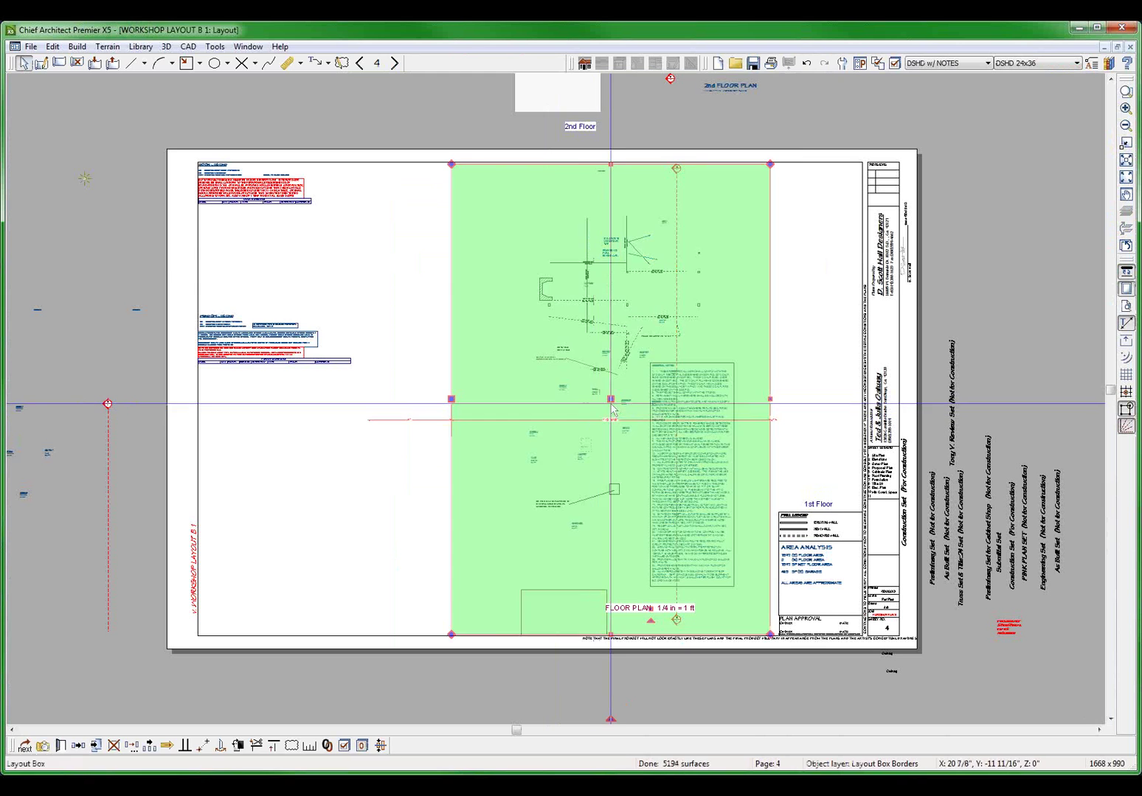
{"action": "key", "text": "Escape"}
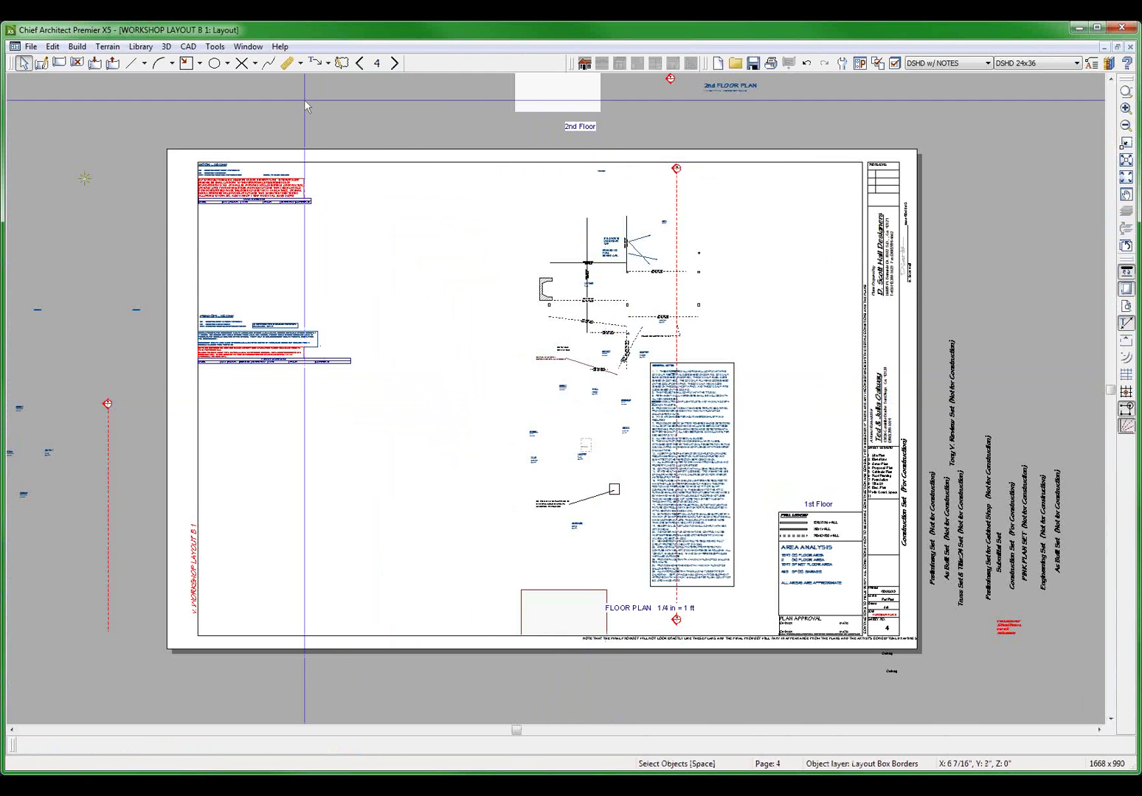
- Go to layout page 6 and examine the roof framing plan and the Y4 section box
{"action": "left_click", "coordinate": [397, 63]}
{"action": "left_click", "coordinate": [396, 63]}
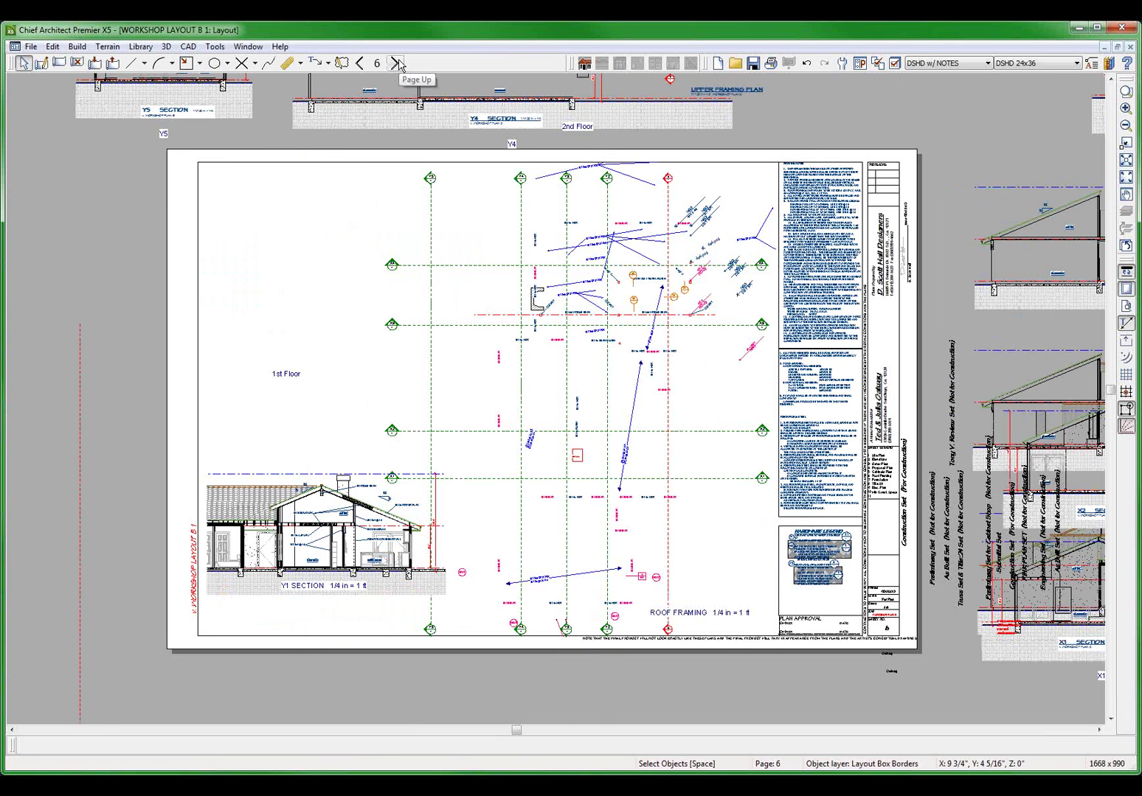
{"action": "left_click", "coordinate": [546, 111]}
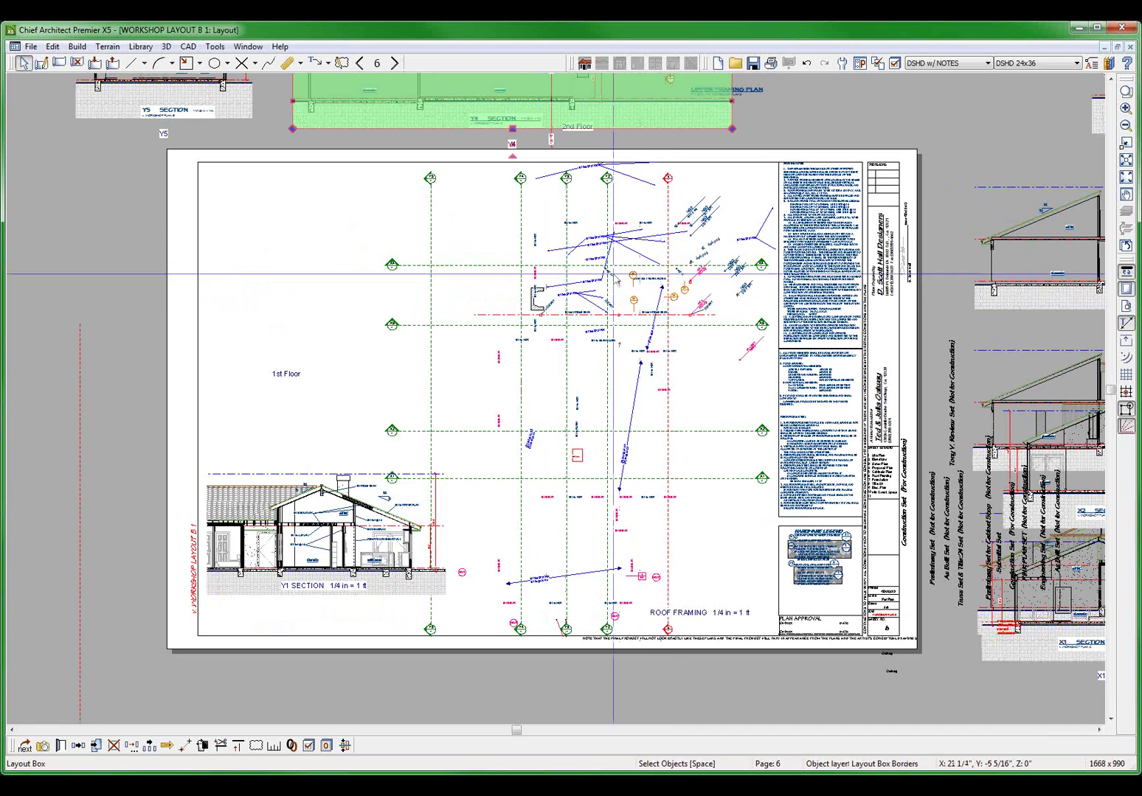
{"action": "scroll", "coordinate": [610, 291], "scroll_direction": "up", "scroll_amount": 2}
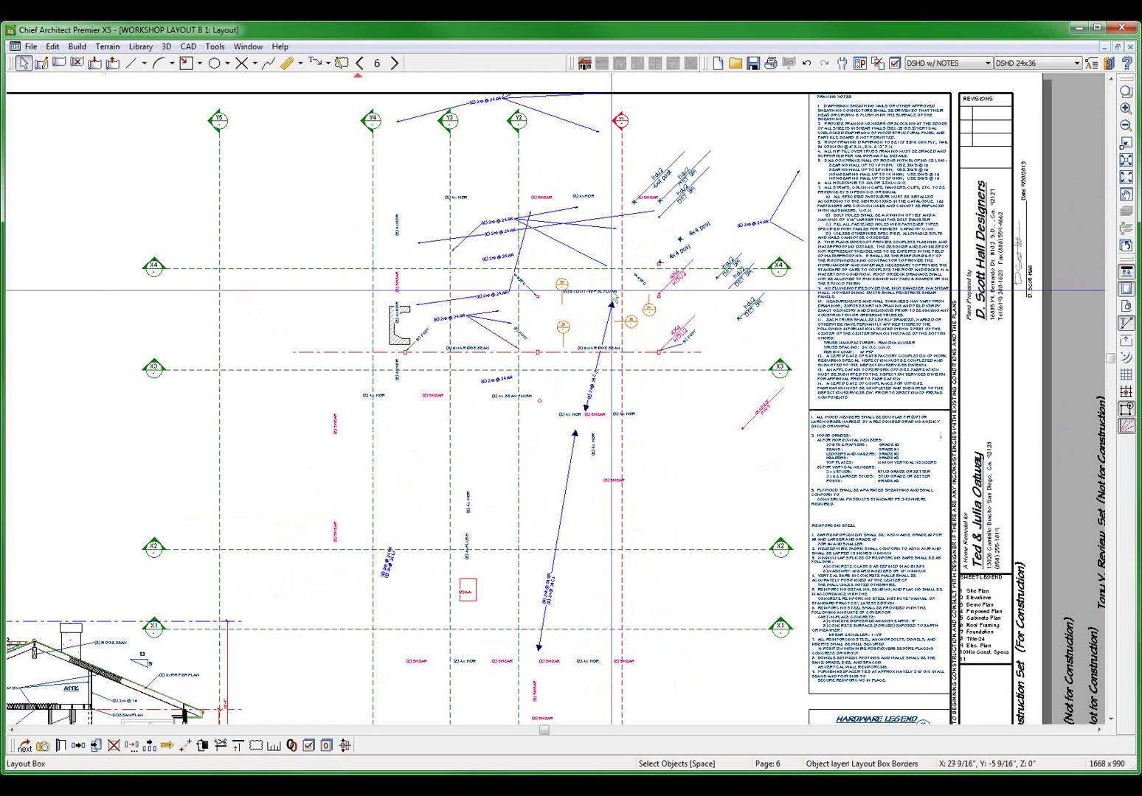
{"action": "scroll", "coordinate": [628, 299], "scroll_direction": "down", "scroll_amount": 2}
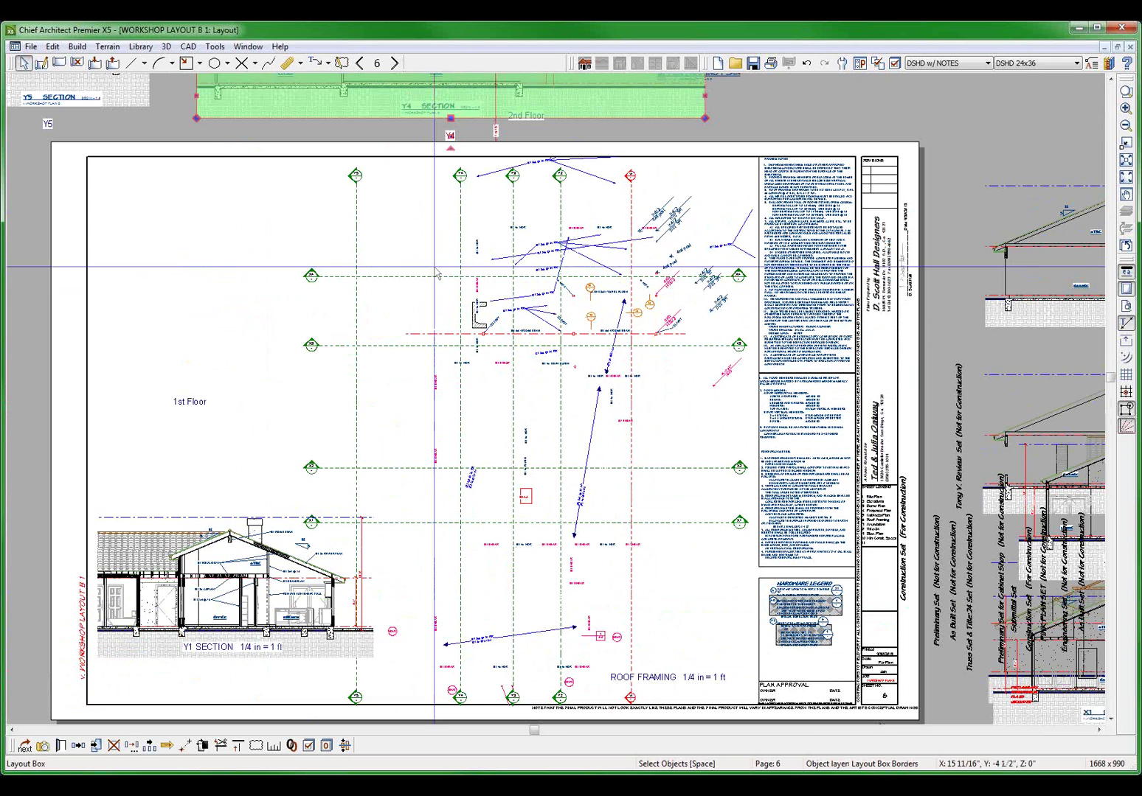
- Examine the Y1 section, the empty 1st Floor layout box, and the sections around the page 6 sheet
{"action": "left_click", "coordinate": [226, 599]}
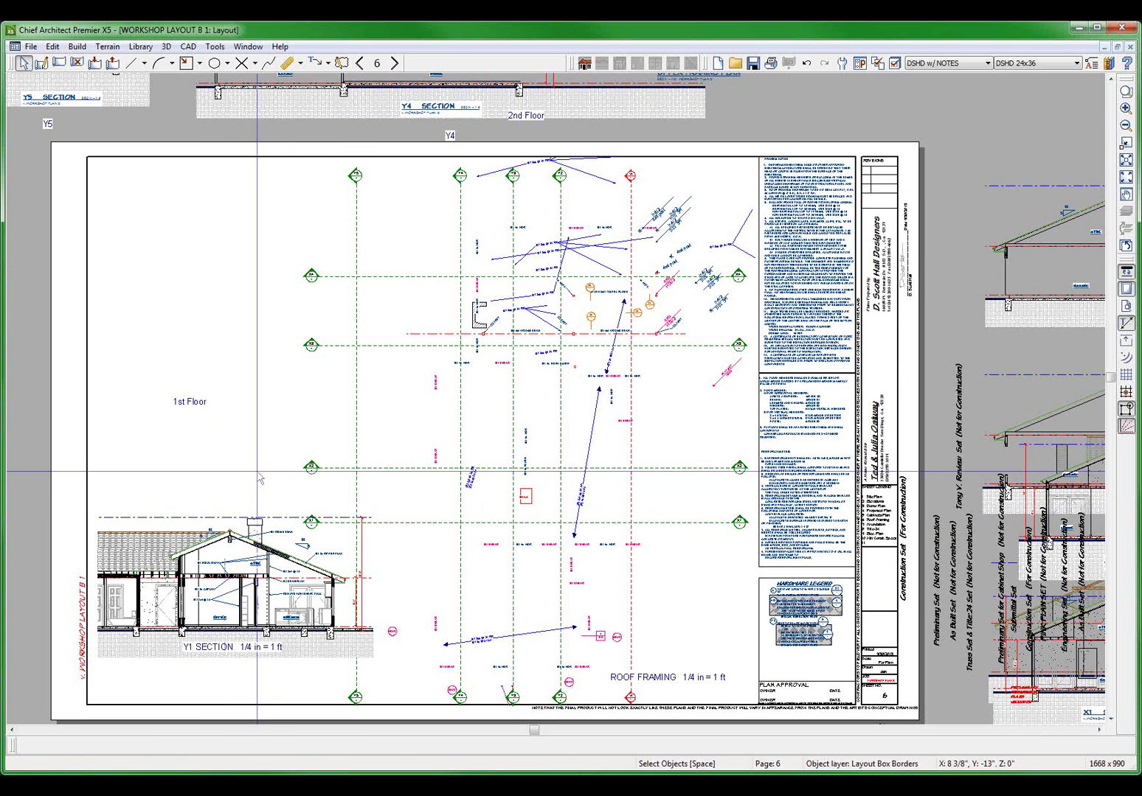
{"action": "left_click", "coordinate": [236, 270]}
{"action": "key", "text": "Escape"}
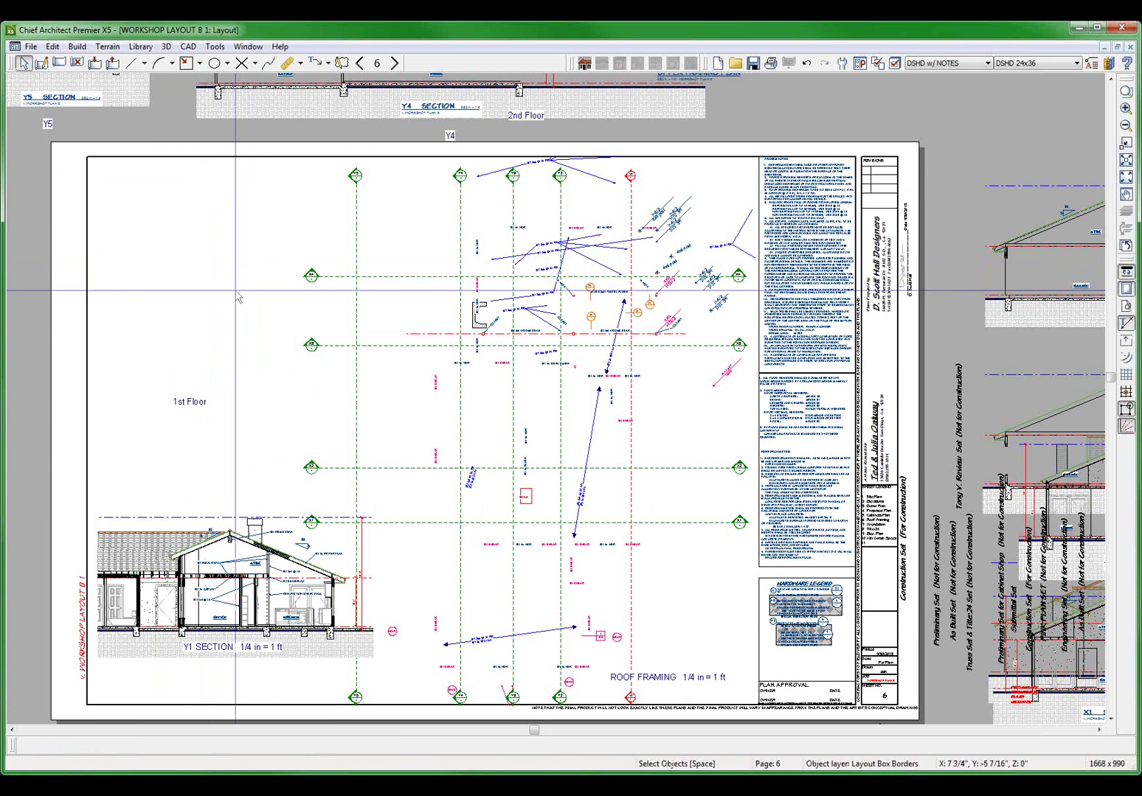
{"action": "left_click", "coordinate": [213, 295]}
{"action": "right_click", "coordinate": [222, 277]}
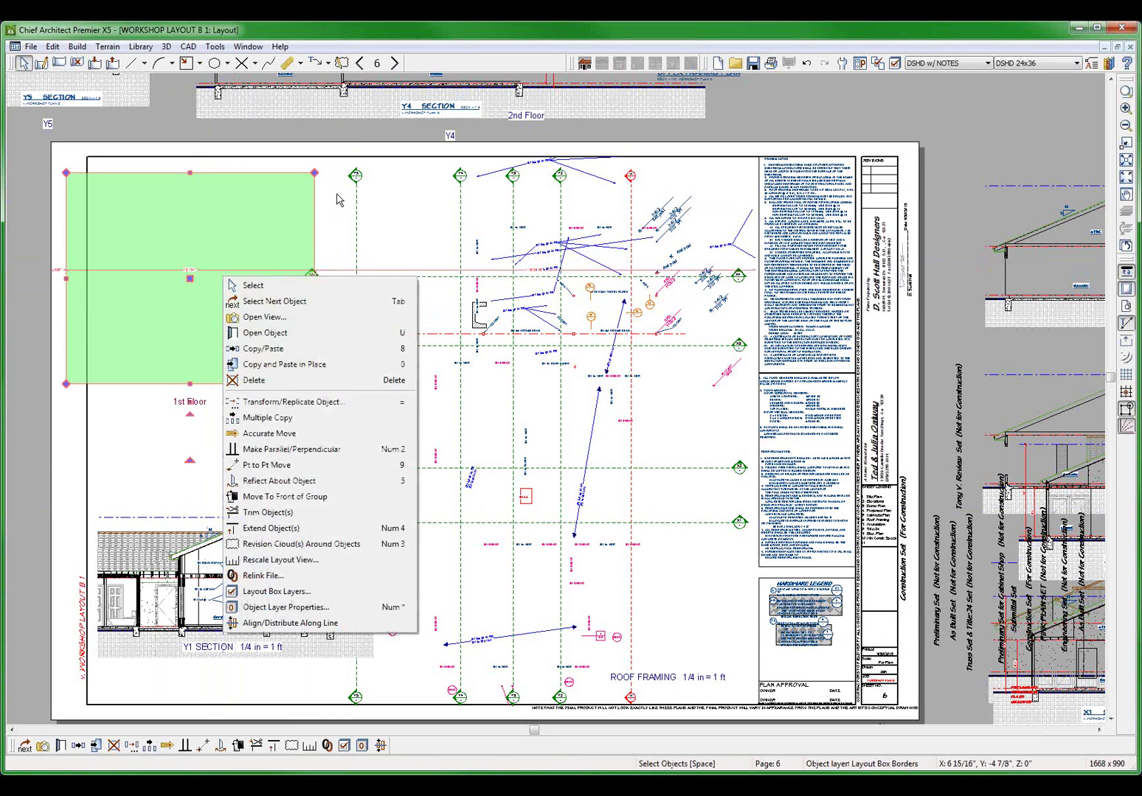
{"action": "left_click", "coordinate": [418, 195]}
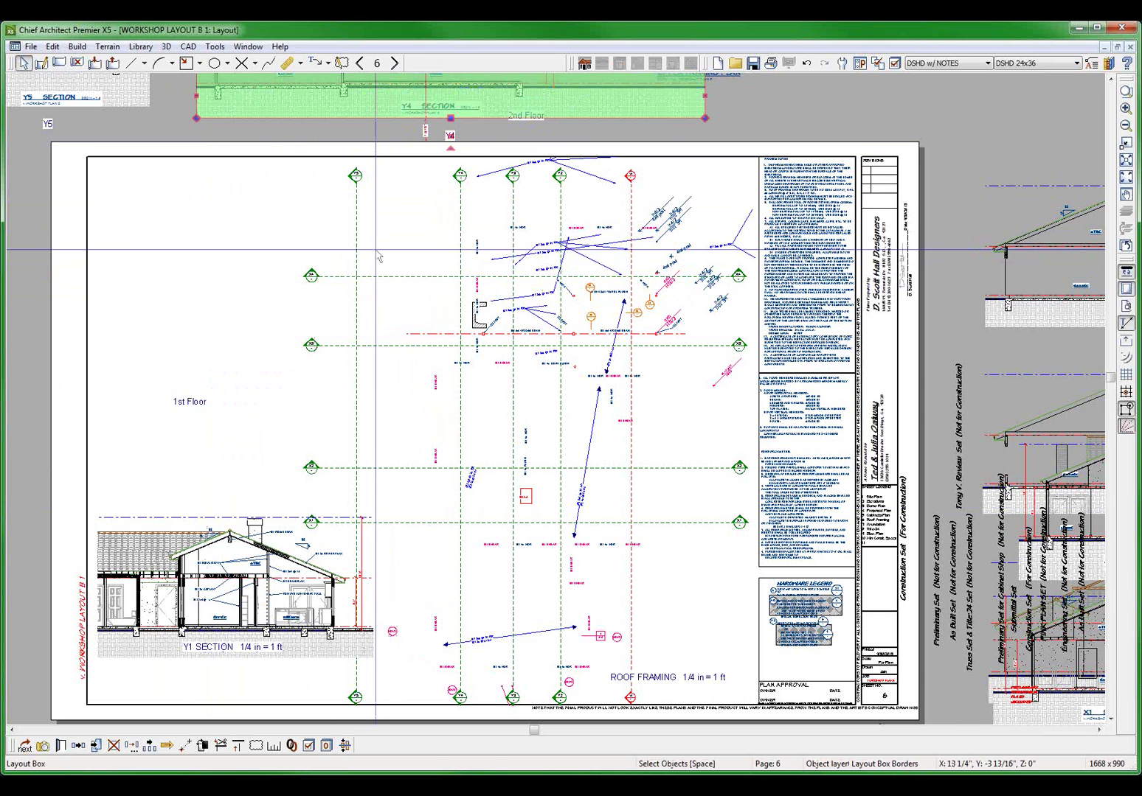
{"action": "key", "text": "Tab"}
{"action": "scroll", "coordinate": [378, 258], "scroll_direction": "down", "scroll_amount": 3}
{"action": "key", "text": "Escape"}
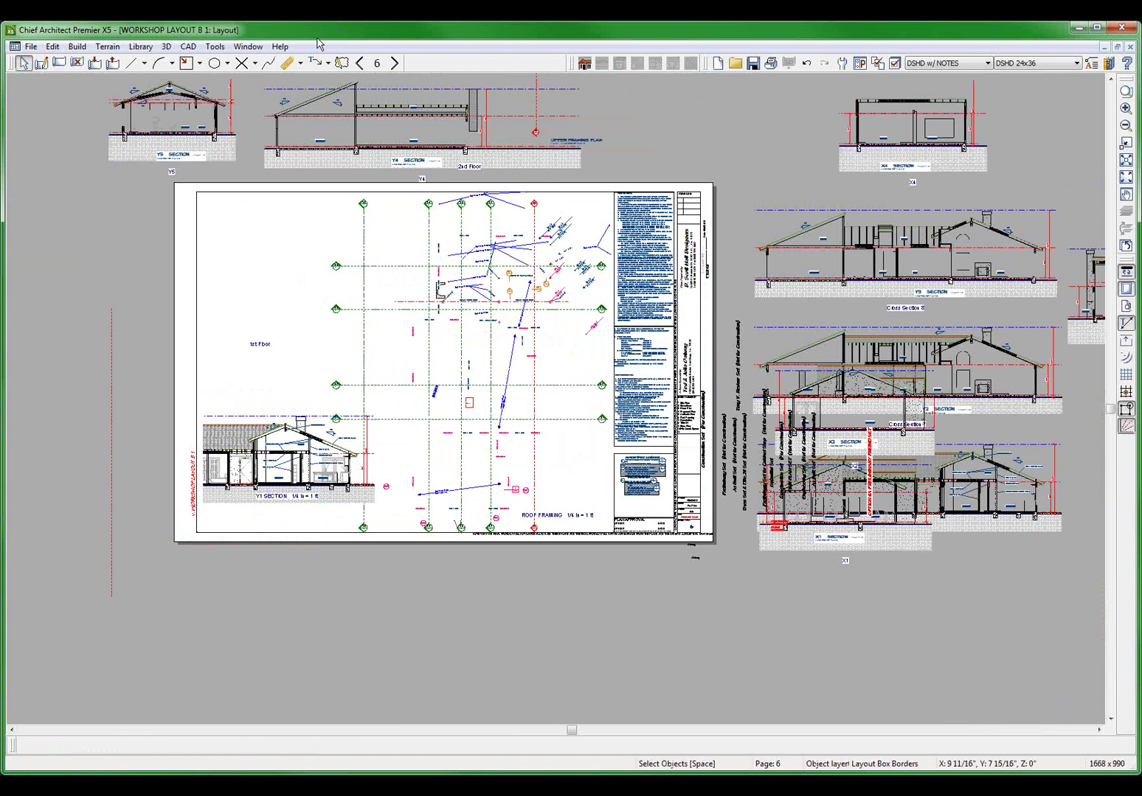
- Go to layout page 1 and open the plan view linked to the site plan layout box
{"action": "left_click", "coordinate": [249, 46]}
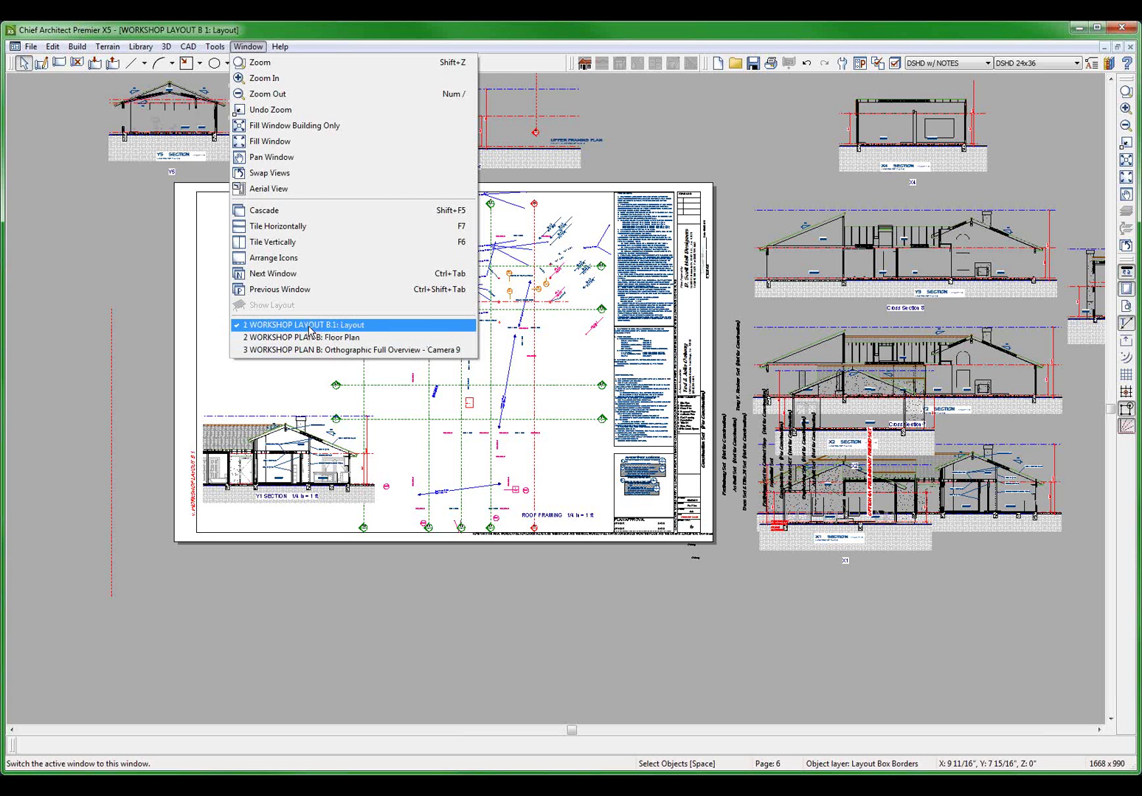
{"action": "left_click", "coordinate": [309, 327]}
{"action": "left_click", "coordinate": [376, 64]}
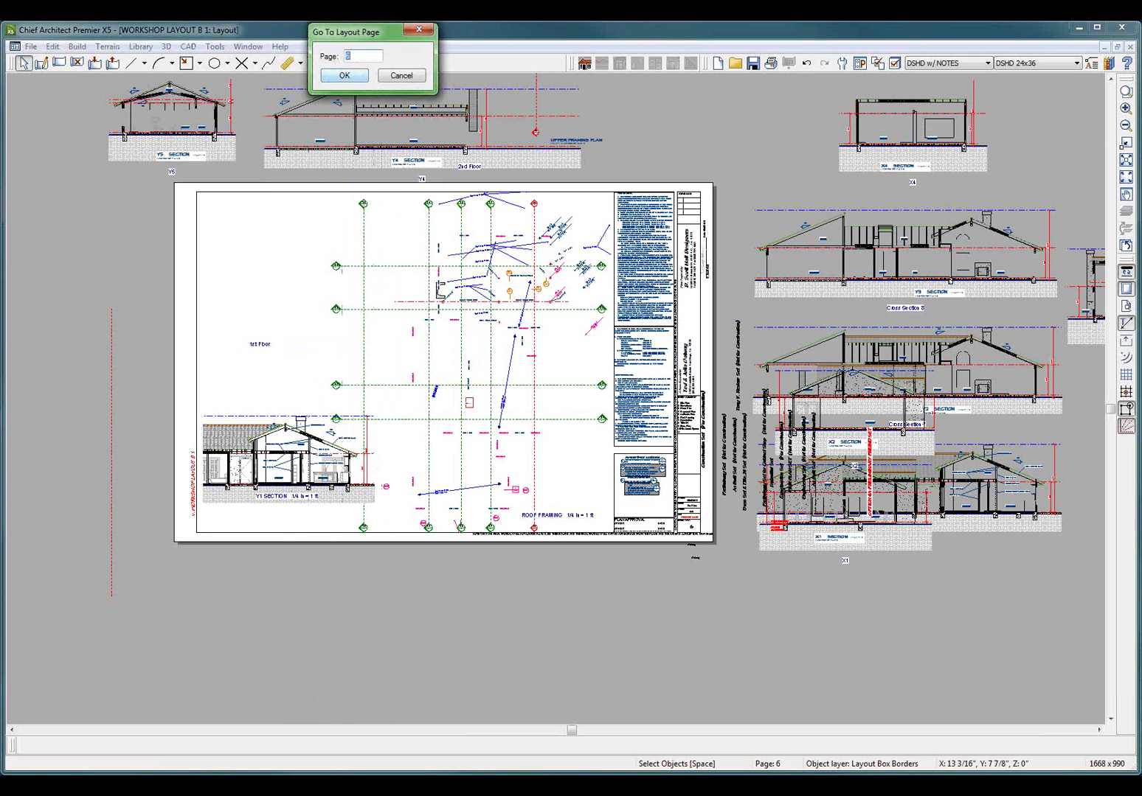
{"action": "key", "text": "Return"}
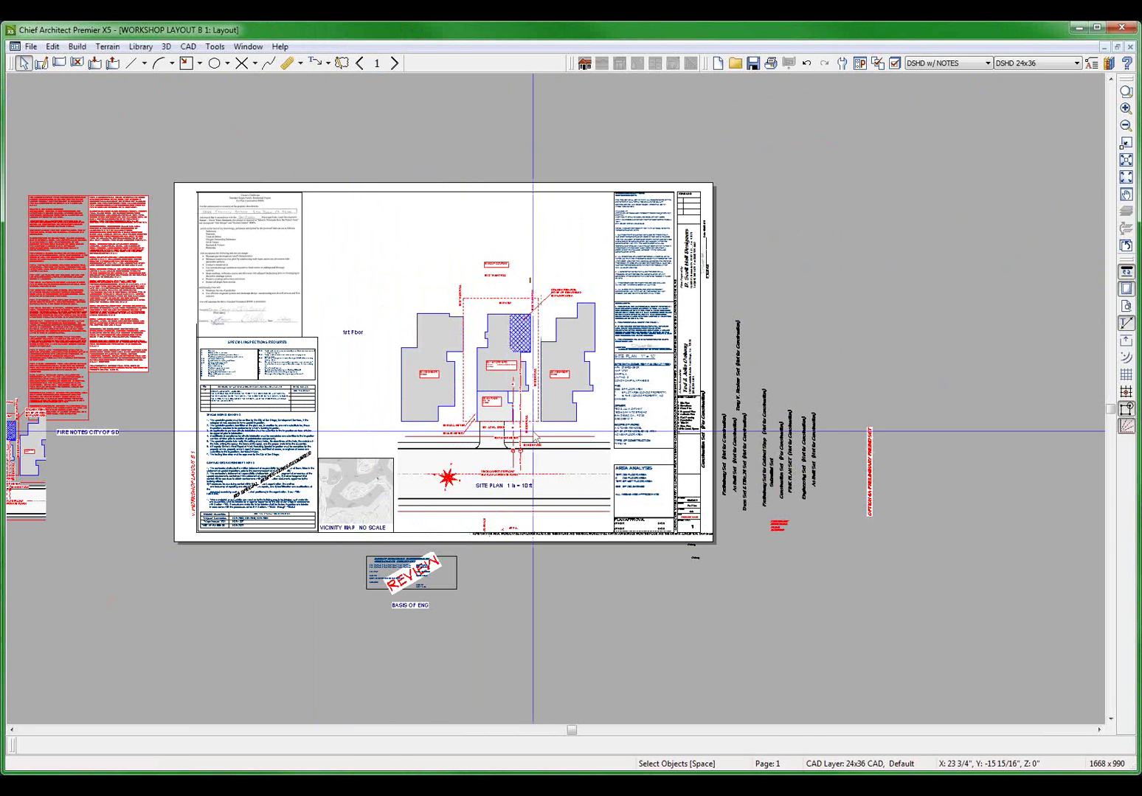
{"action": "scroll", "coordinate": [525, 375], "scroll_direction": "up", "scroll_amount": 3}
{"action": "double_click", "coordinate": [447, 363]}
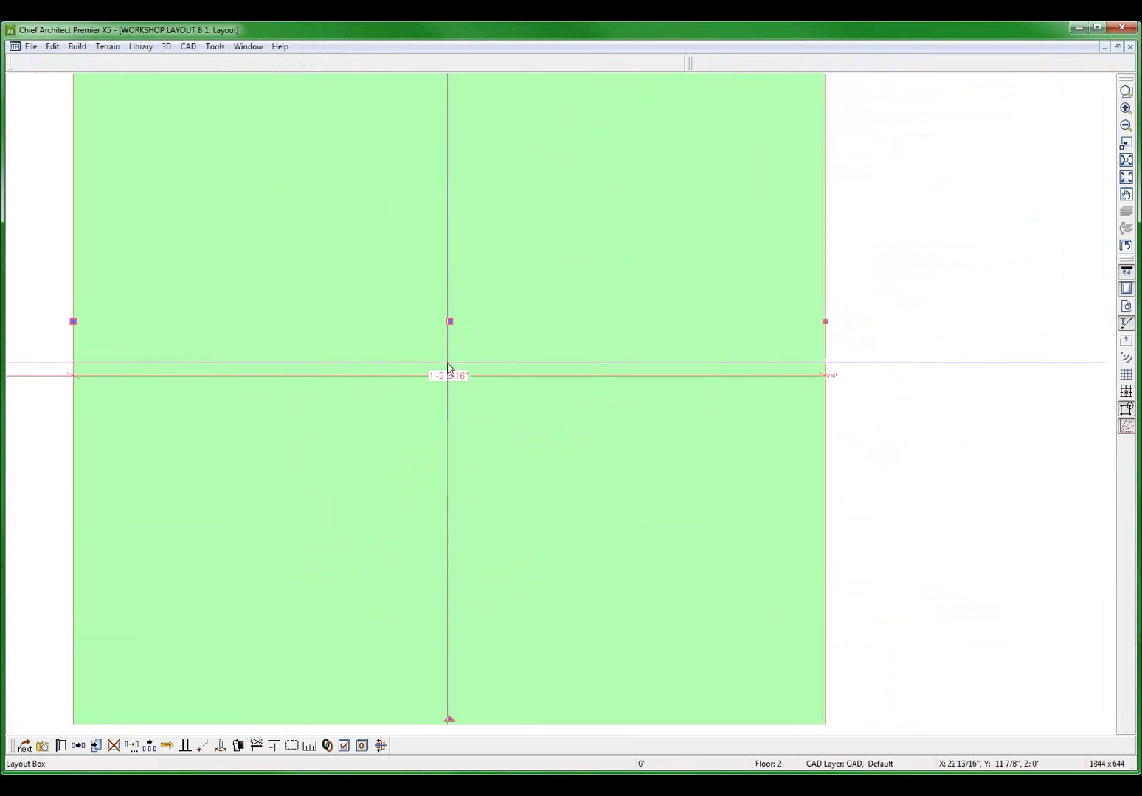
- Delete the cross-hatched kitchen remodel area and its leader note from the house on the site plan
{"action": "scroll", "coordinate": [530, 302], "scroll_direction": "down", "scroll_amount": 4}
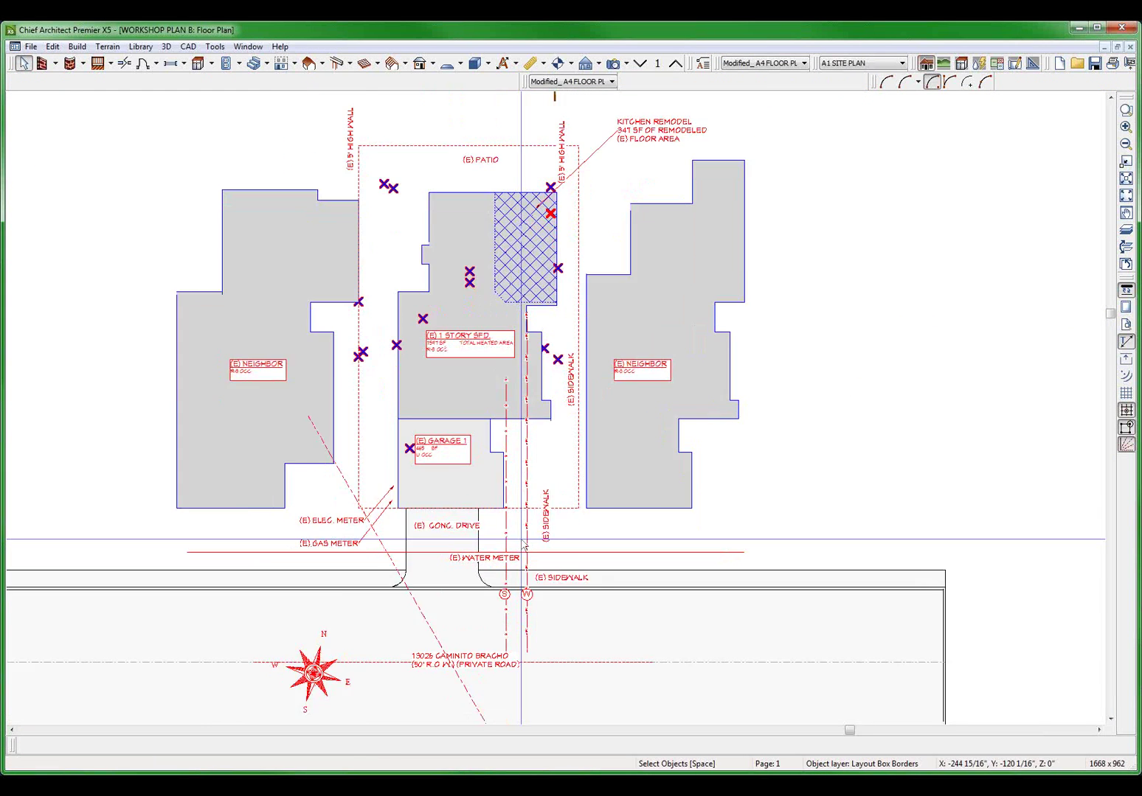
{"action": "scroll", "coordinate": [525, 542], "scroll_direction": "up", "scroll_amount": 3}
{"action": "left_click", "coordinate": [463, 347]}
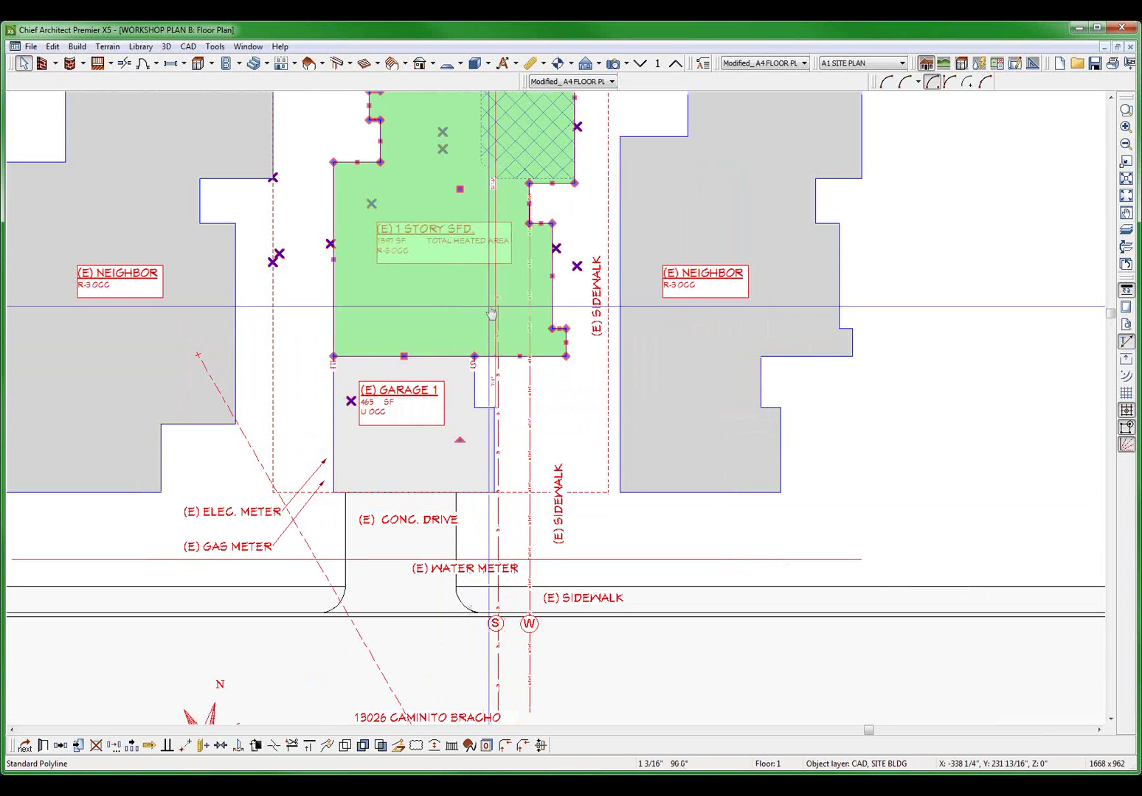
{"action": "scroll", "coordinate": [458, 344], "scroll_direction": "down", "scroll_amount": 2}
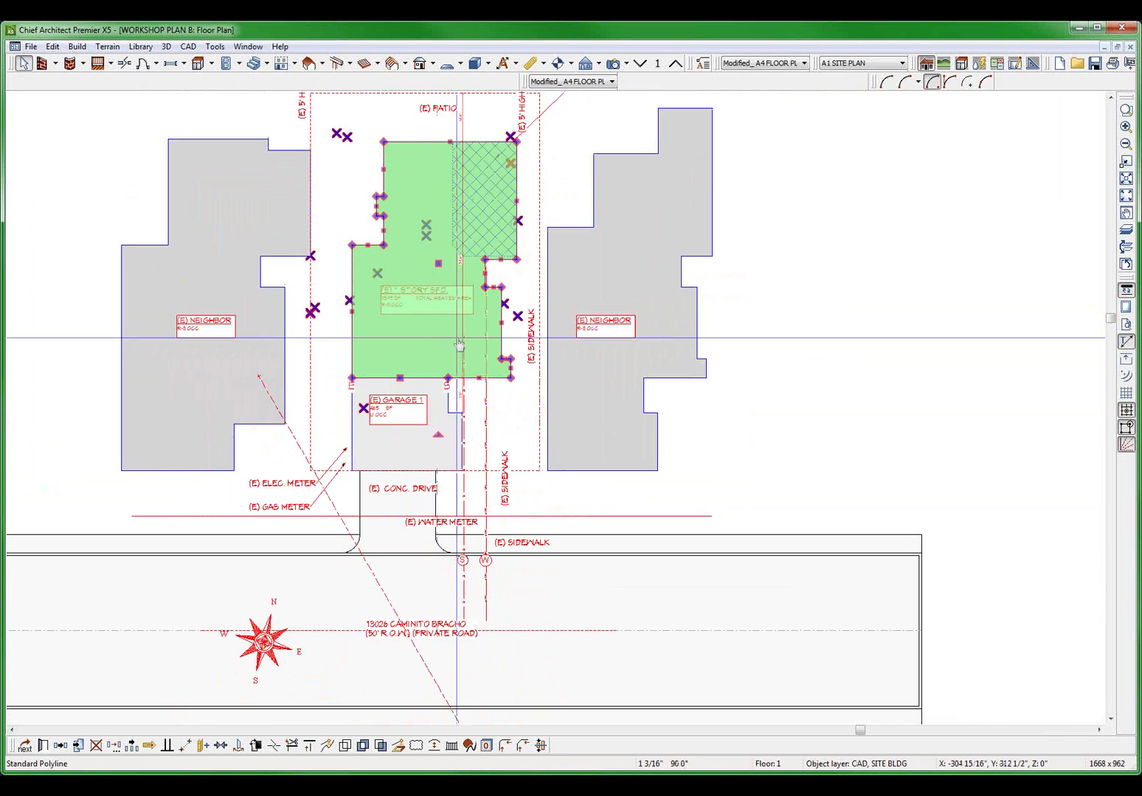
{"action": "left_click", "coordinate": [460, 184]}
{"action": "key", "text": "Delete"}
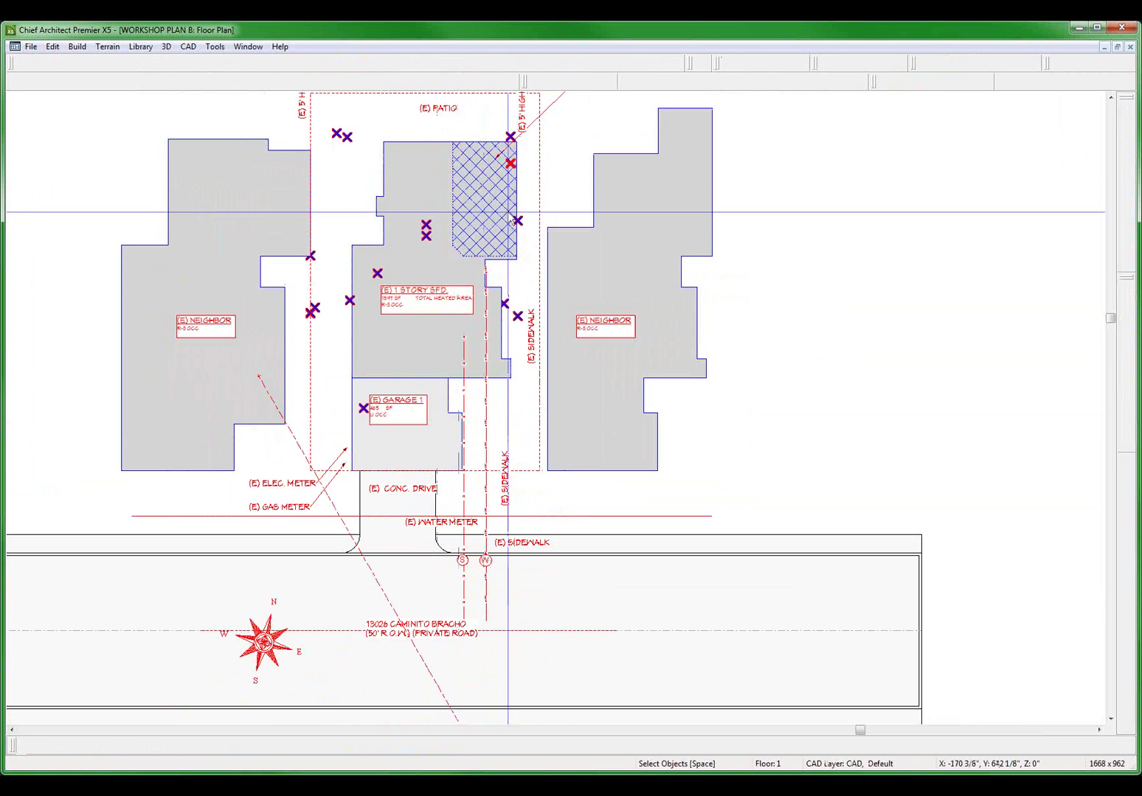
- Simplify the house outline on the site plan to a plain rectangle by joining its edges across the side notches and deleting intervening lines
{"action": "left_click", "coordinate": [351, 264]}
{"action": "key", "text": "j"}
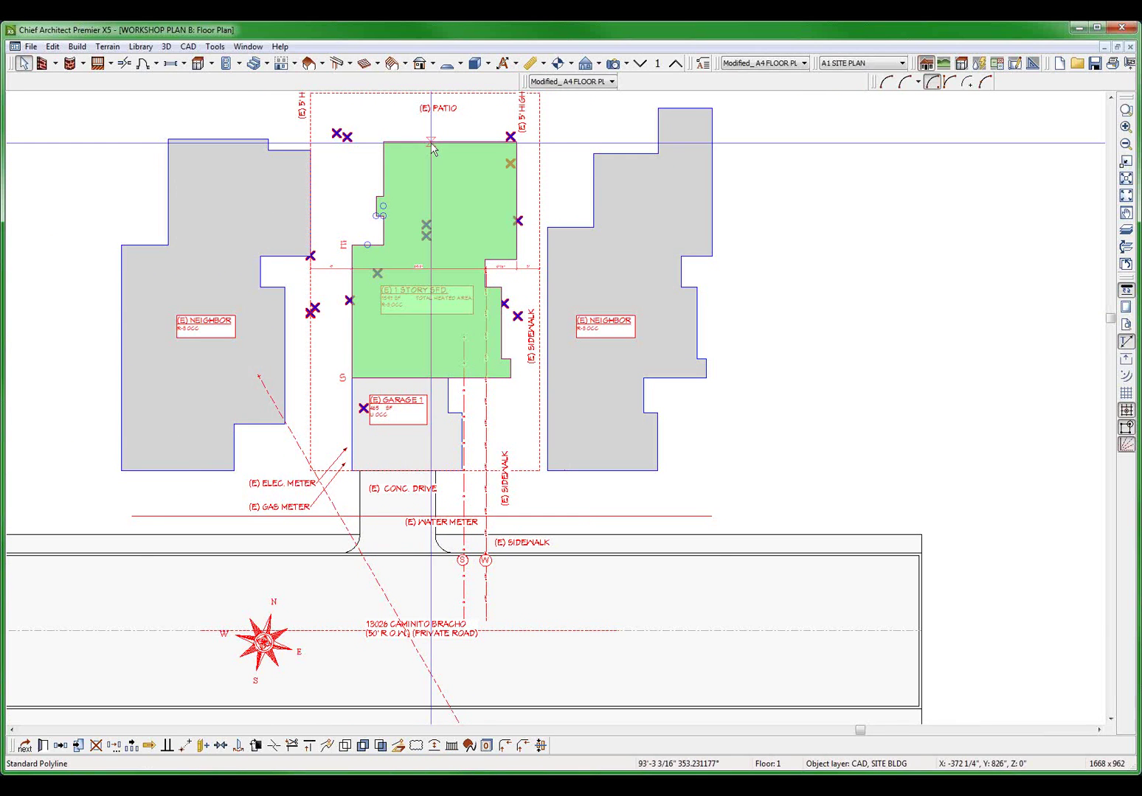
{"action": "left_click", "coordinate": [431, 142]}
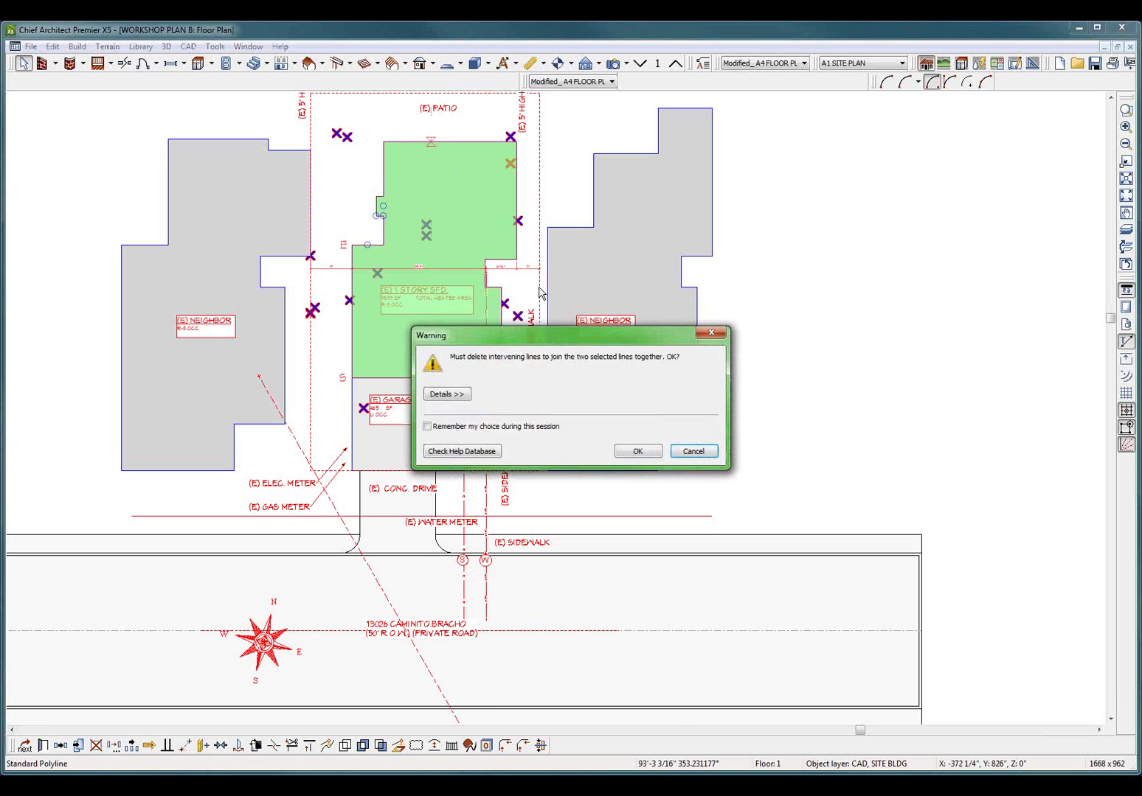
{"action": "left_click", "coordinate": [637, 451]}
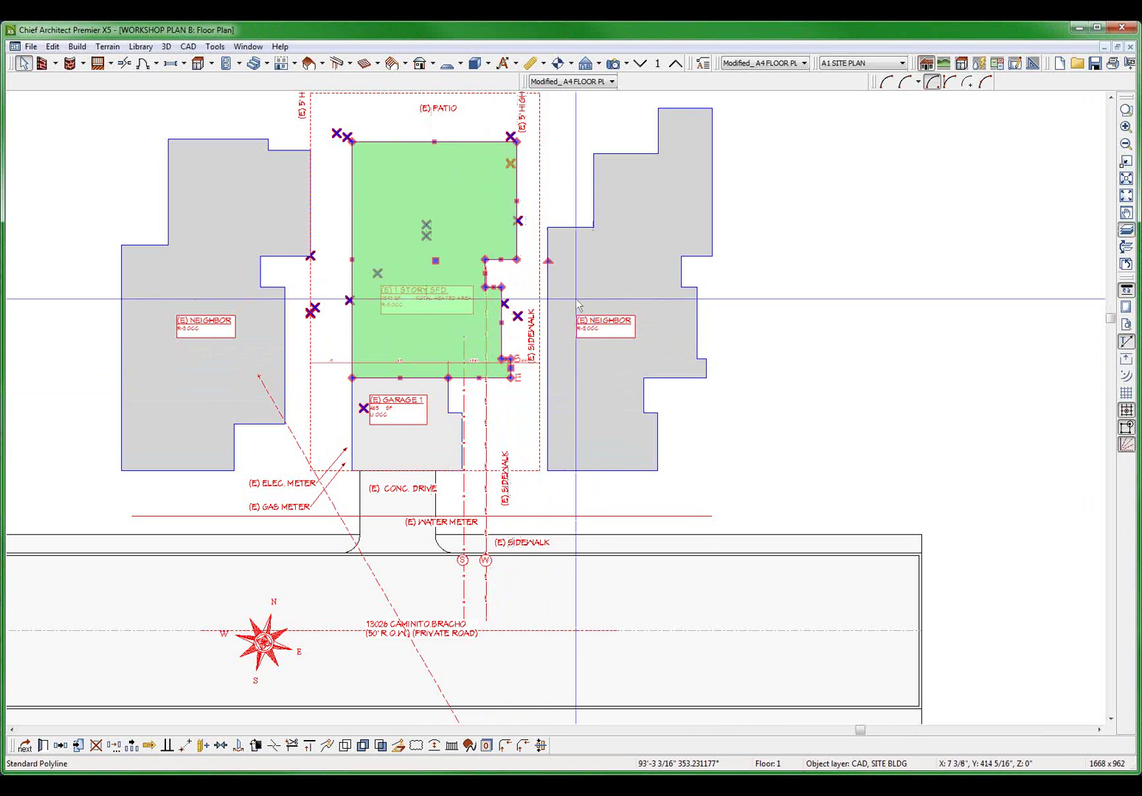
{"action": "key", "text": "j"}
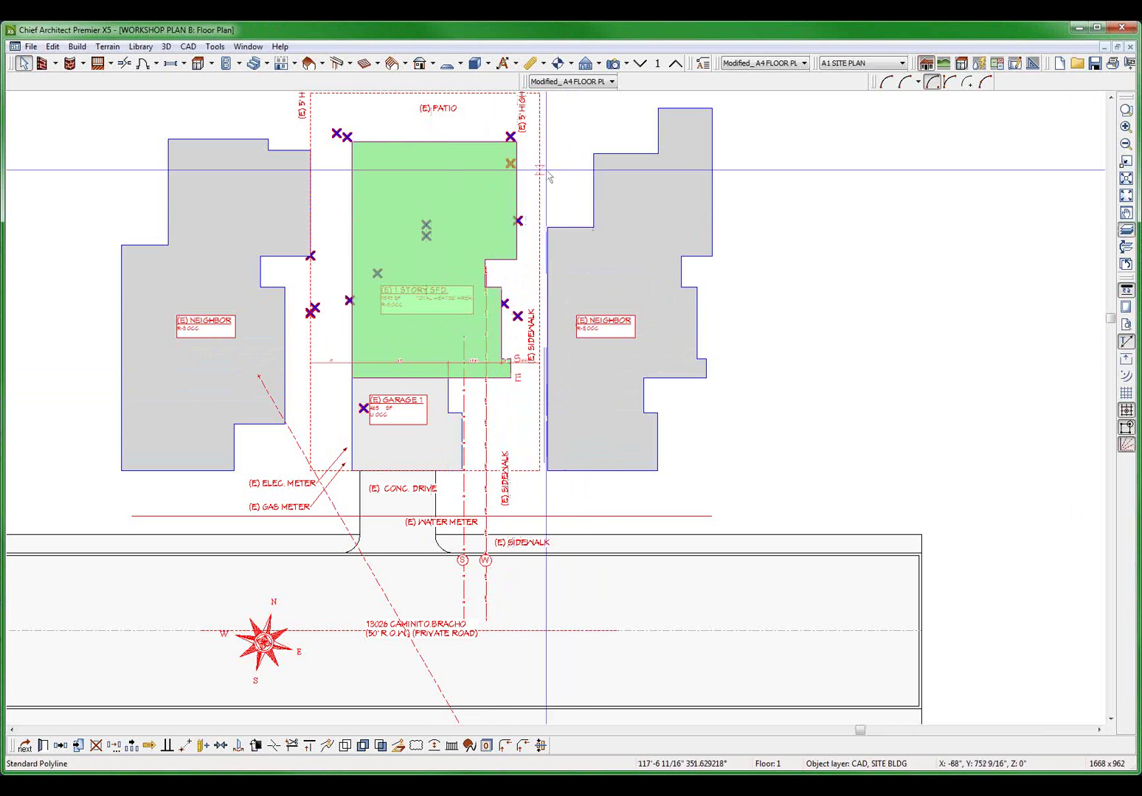
{"action": "left_click", "coordinate": [493, 141]}
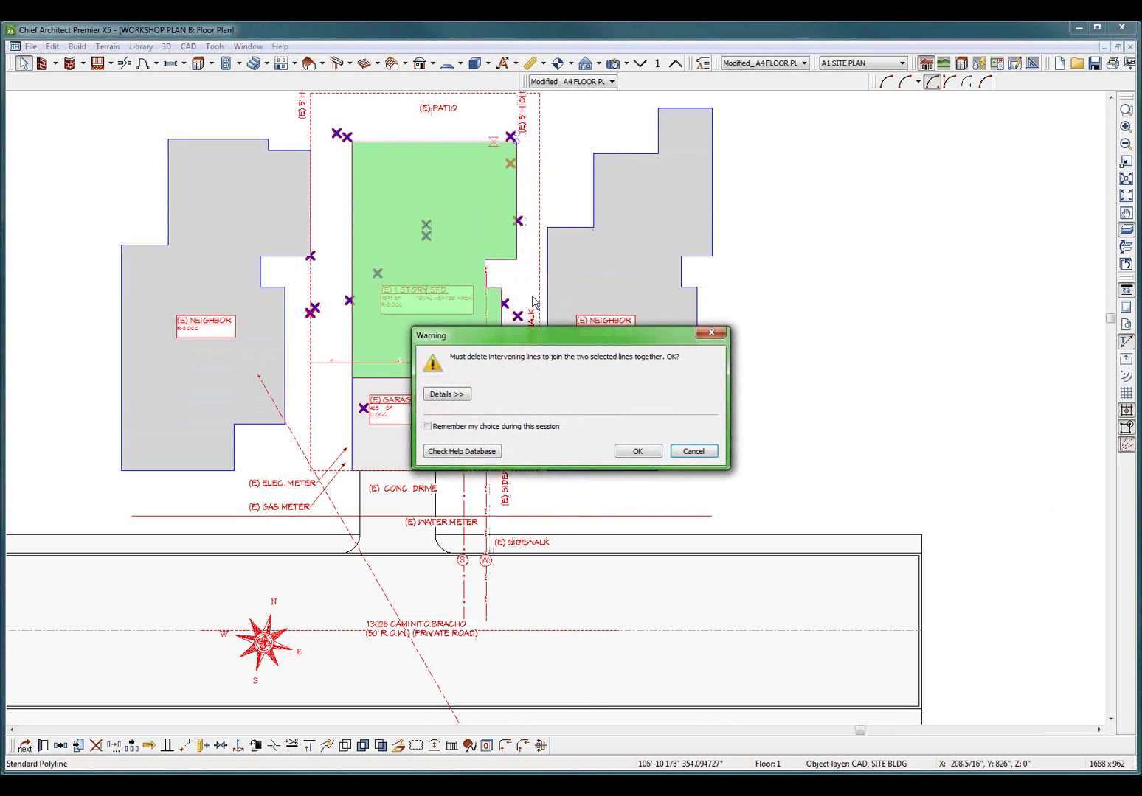
{"action": "left_click", "coordinate": [639, 451]}
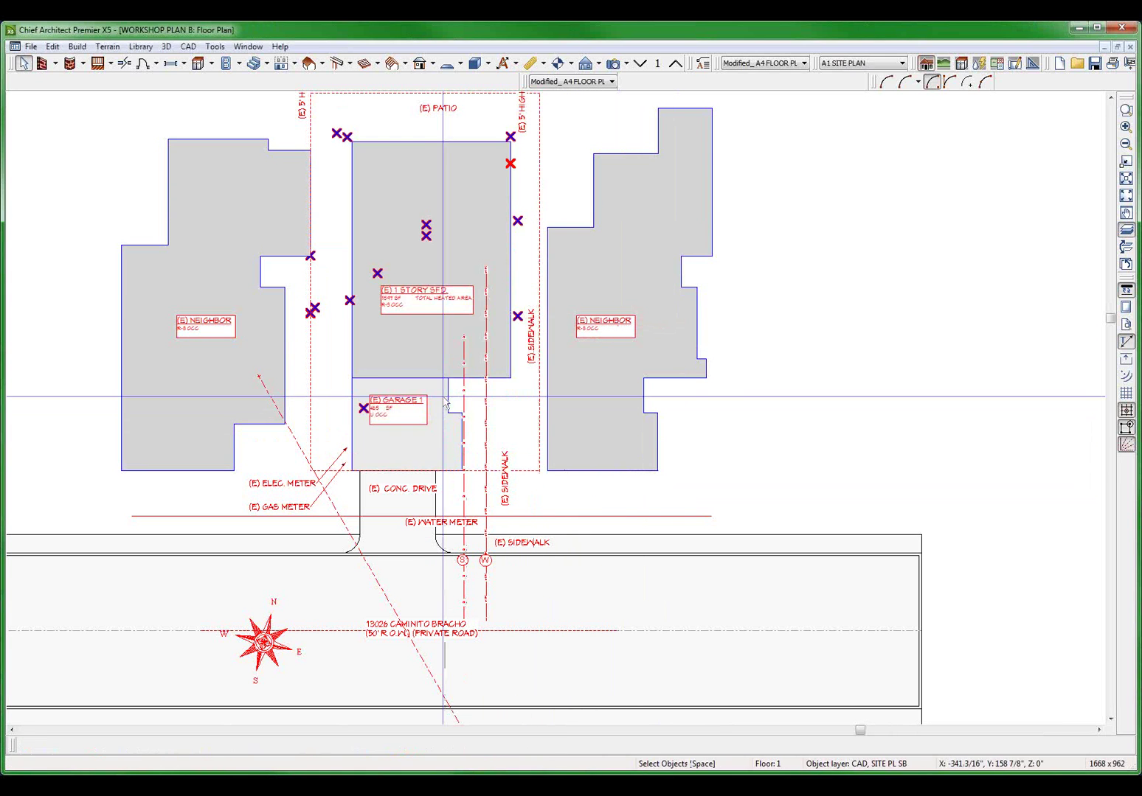
- Straighten the notched side of the garage outline so the garage becomes a plain rectangle
{"action": "left_click", "coordinate": [445, 403]}
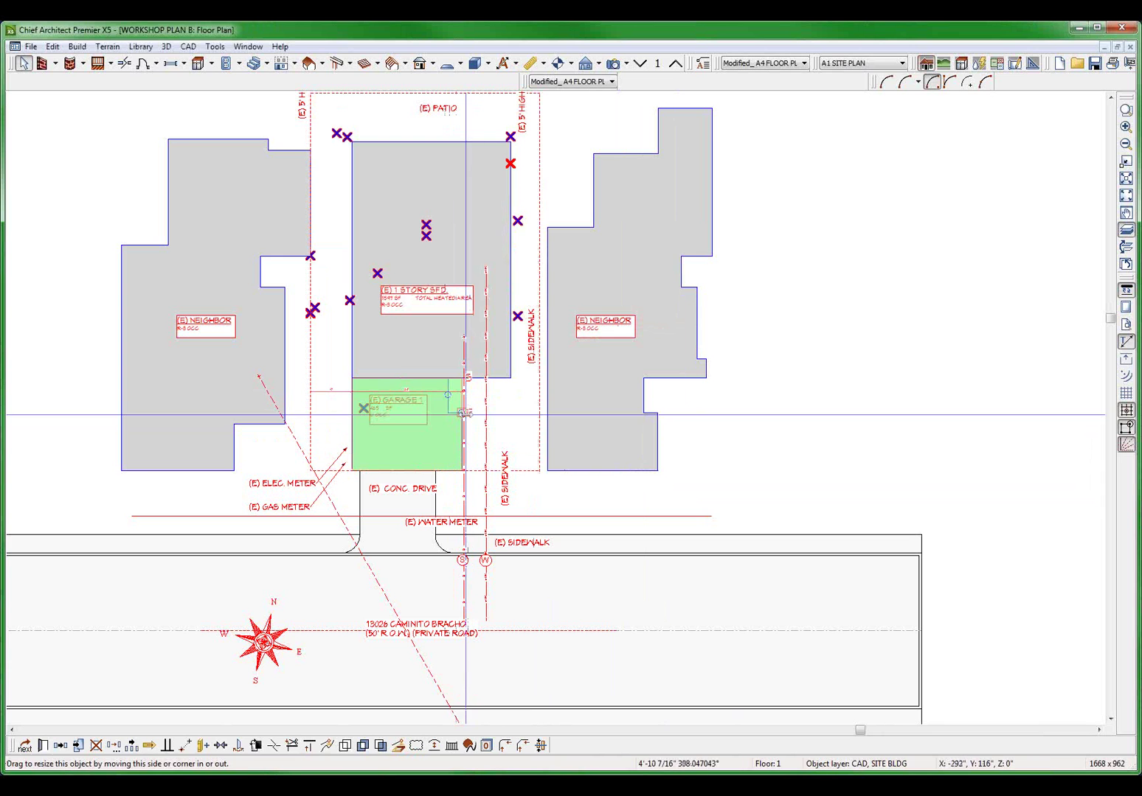
{"action": "key", "text": "d"}
{"action": "scroll", "coordinate": [431, 545], "scroll_direction": "down", "scroll_amount": 6}
{"action": "scroll", "coordinate": [361, 260], "scroll_direction": "up", "scroll_amount": 5}
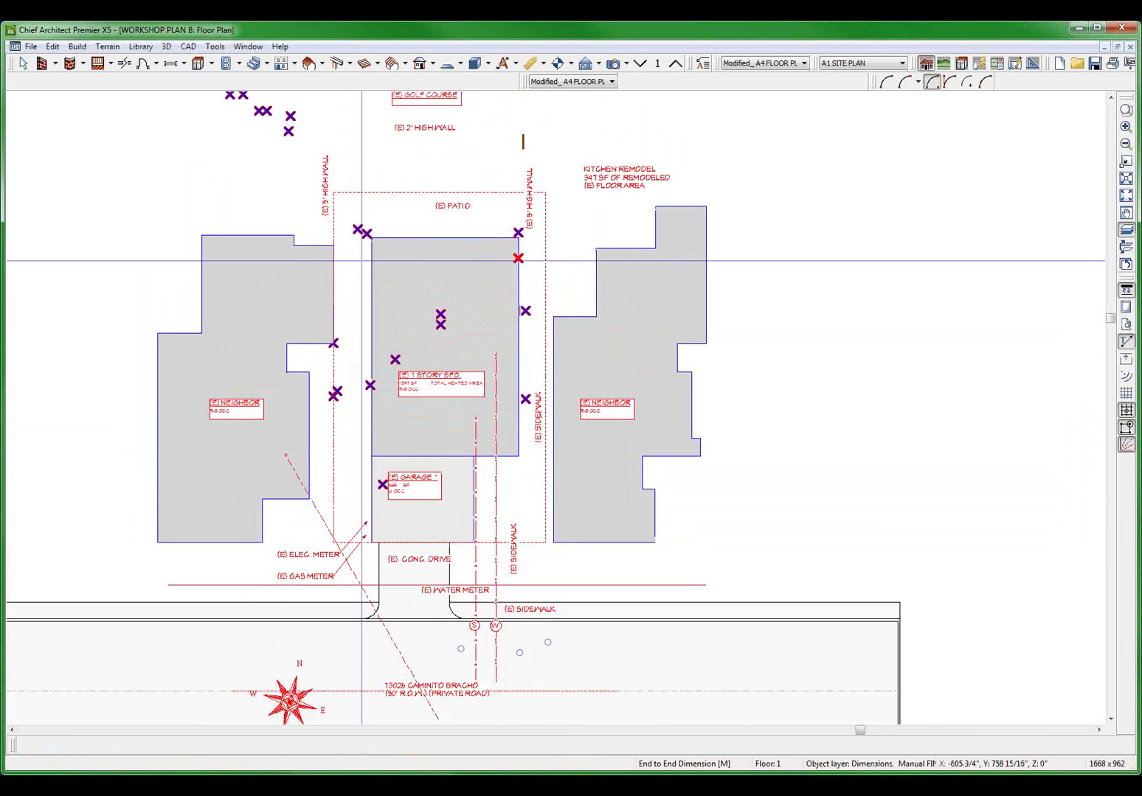
{"action": "scroll", "coordinate": [361, 260], "scroll_direction": "up", "scroll_amount": 2}
{"action": "key", "text": "space"}
{"action": "left_click", "coordinate": [449, 403]}
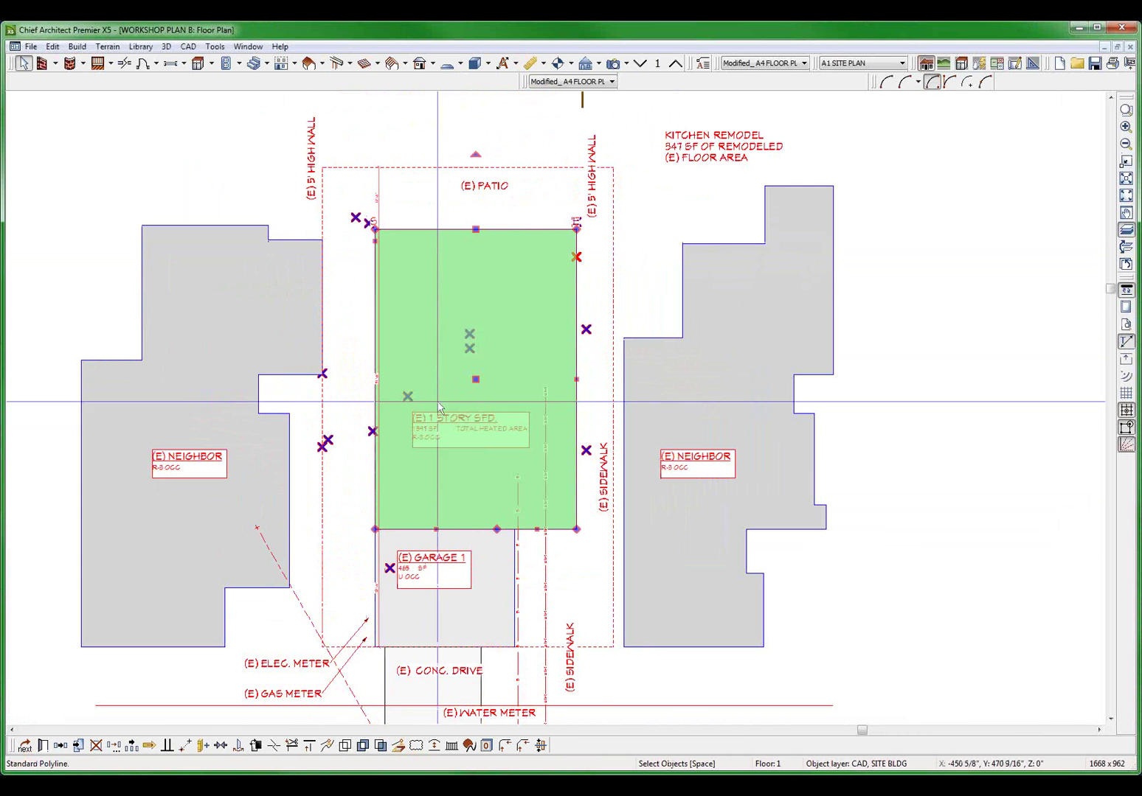
{"action": "scroll", "coordinate": [470, 421], "scroll_direction": "down", "scroll_amount": 3}
{"action": "scroll", "coordinate": [469, 523], "scroll_direction": "up", "scroll_amount": 2}
{"action": "left_click", "coordinate": [487, 545]}
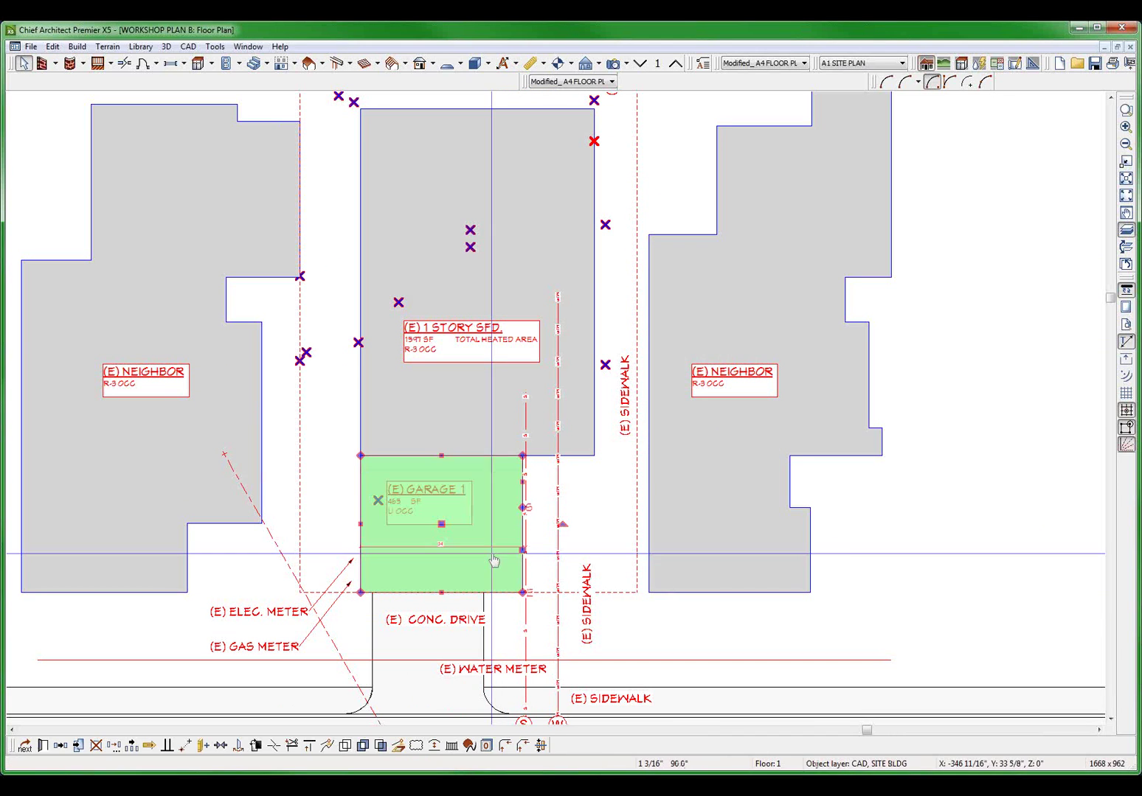
{"action": "left_click", "coordinate": [483, 424], "text": "shift"}
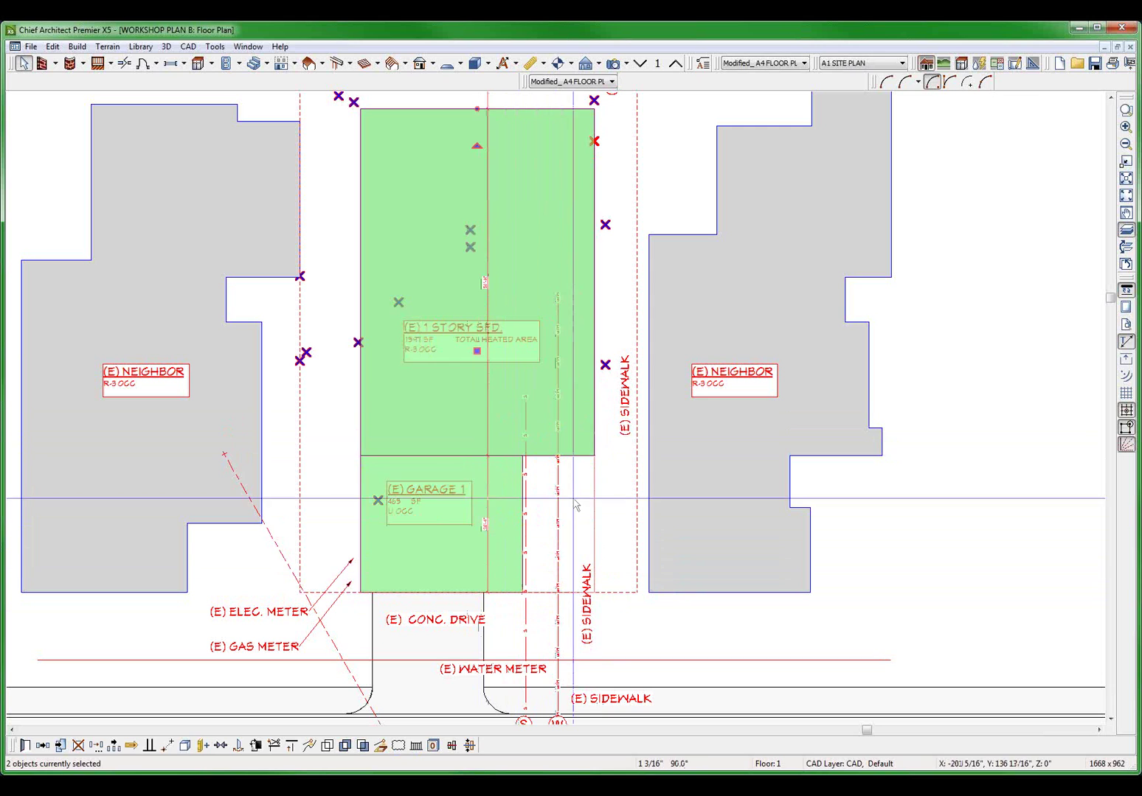
{"action": "key", "text": "Escape"}
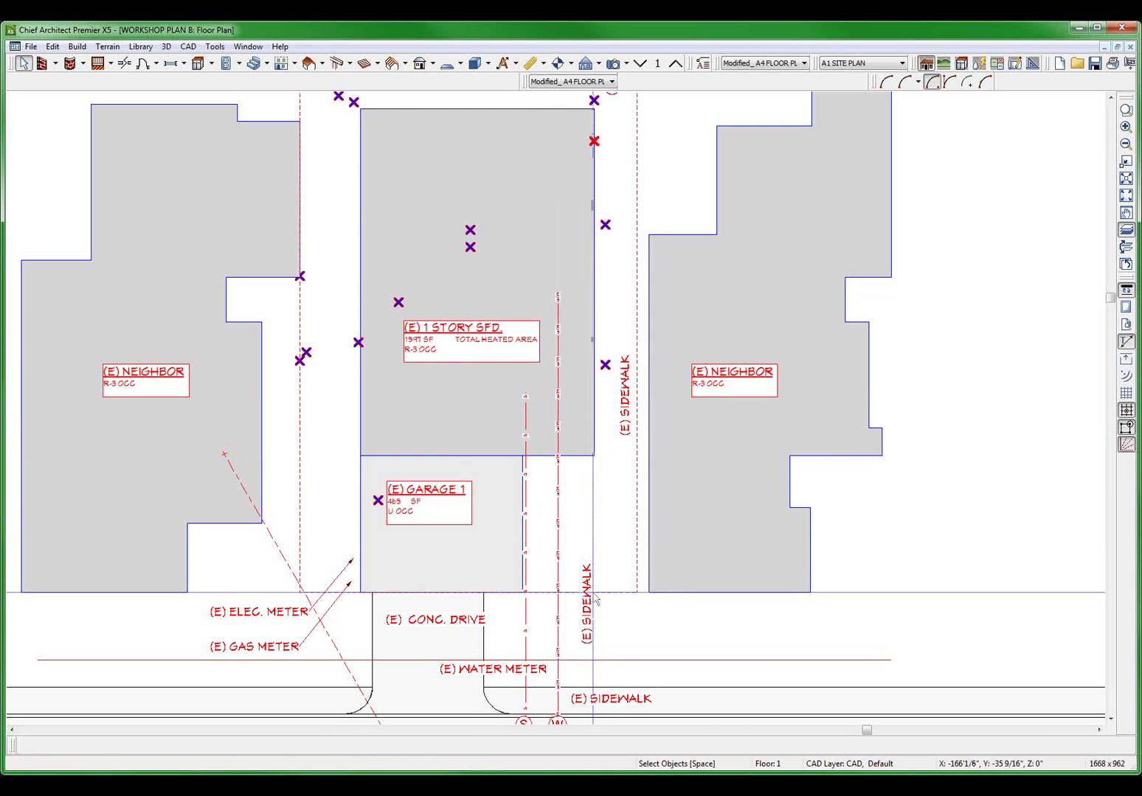
- Widen the house outline by moving its sidewalk-side edge 60 inches outward in X, relative to its start
{"action": "left_click", "coordinate": [595, 375]}
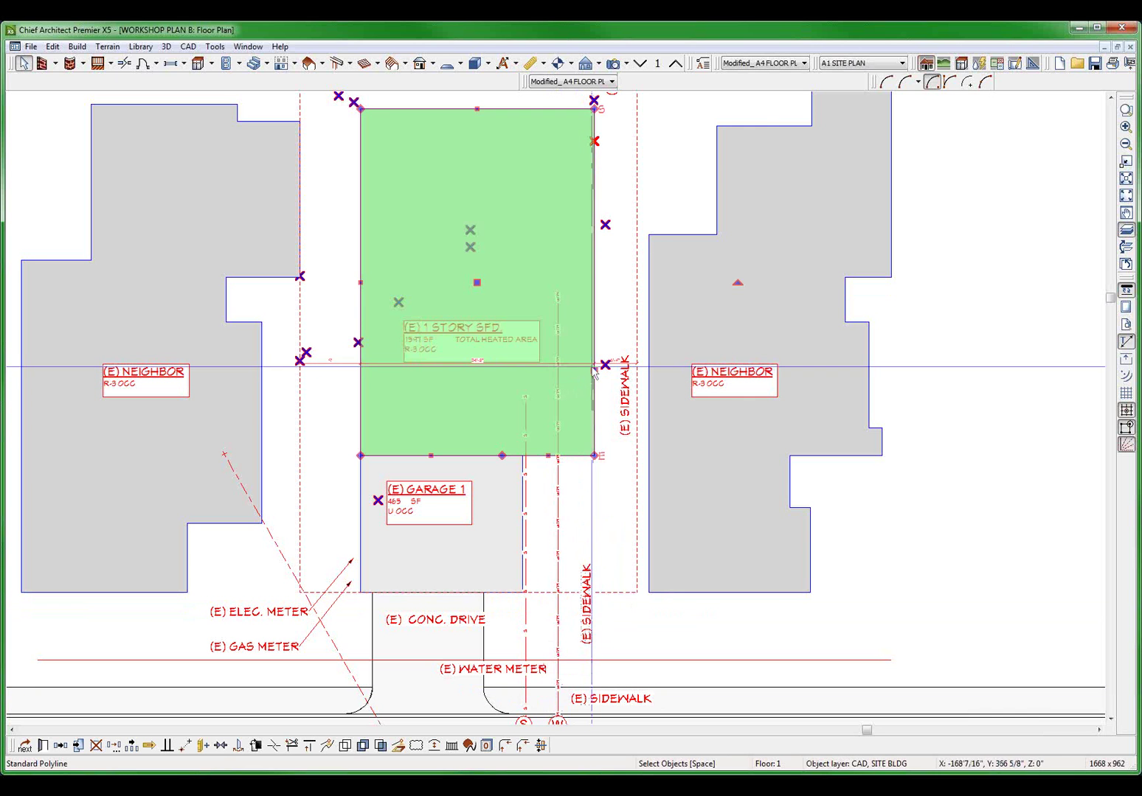
{"action": "left_click_drag", "start_coordinate": [595, 374], "coordinate": [630, 377]}
{"action": "key", "text": "Tab"}
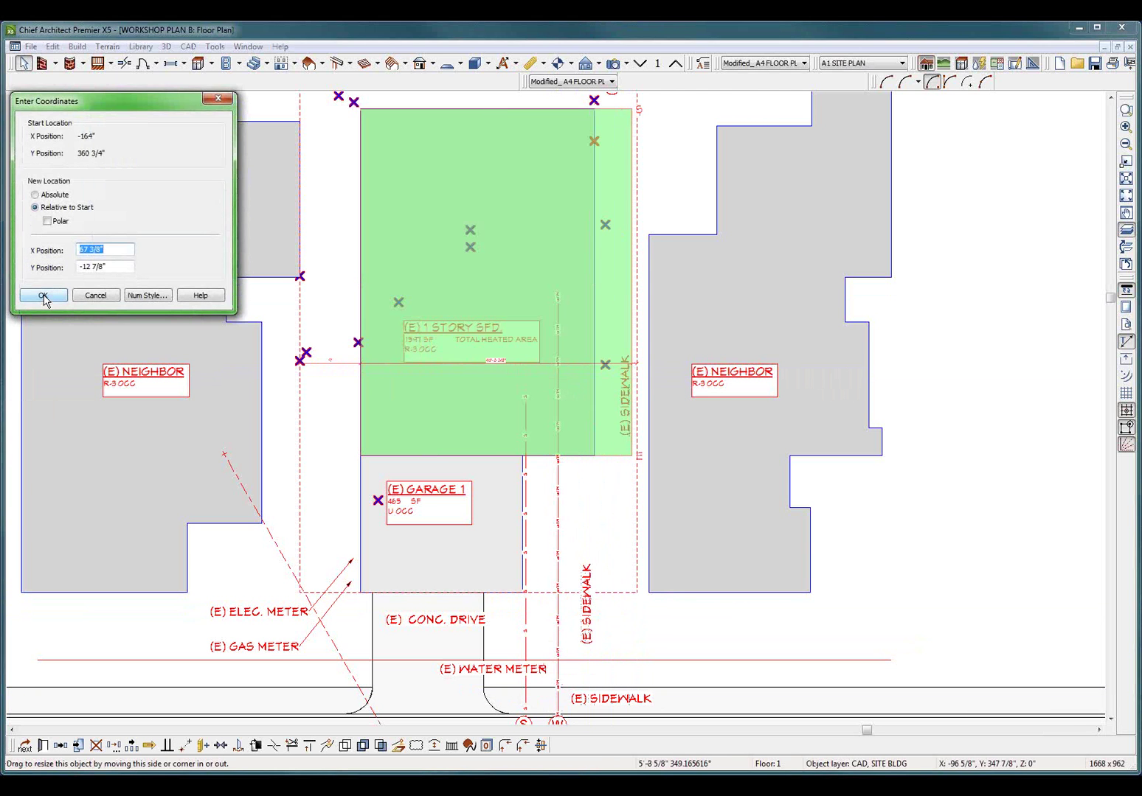
{"action": "type", "text": "60"}
{"action": "key", "text": "Return"}
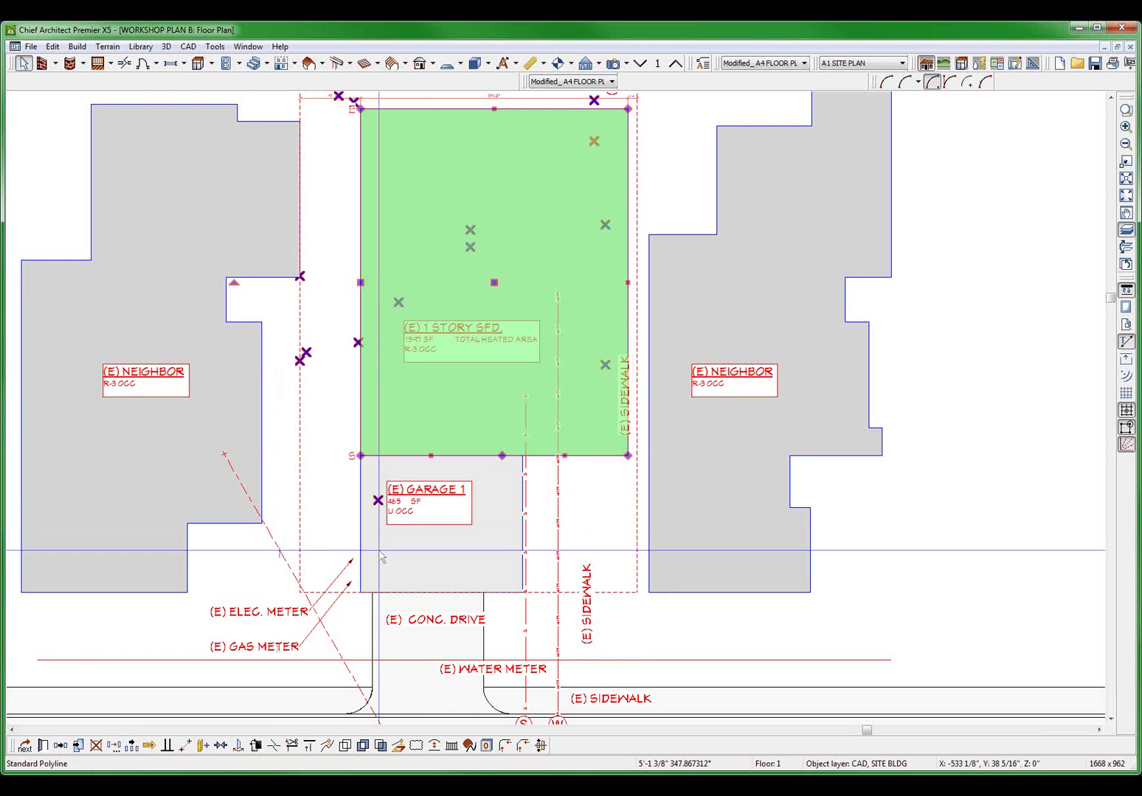
- Move the house and garage outlines together by an X delta of -60 inches relative to themselves
{"action": "left_click", "coordinate": [482, 564], "text": "shift"}
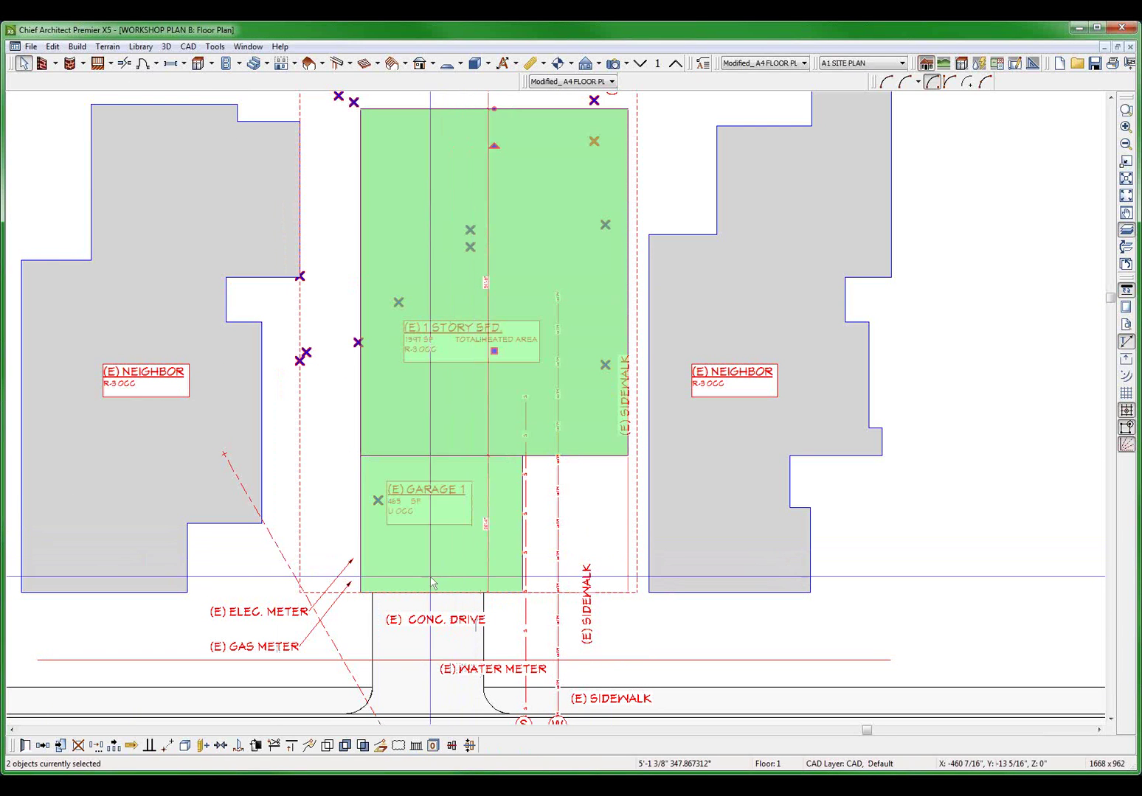
{"action": "left_click", "coordinate": [114, 746]}
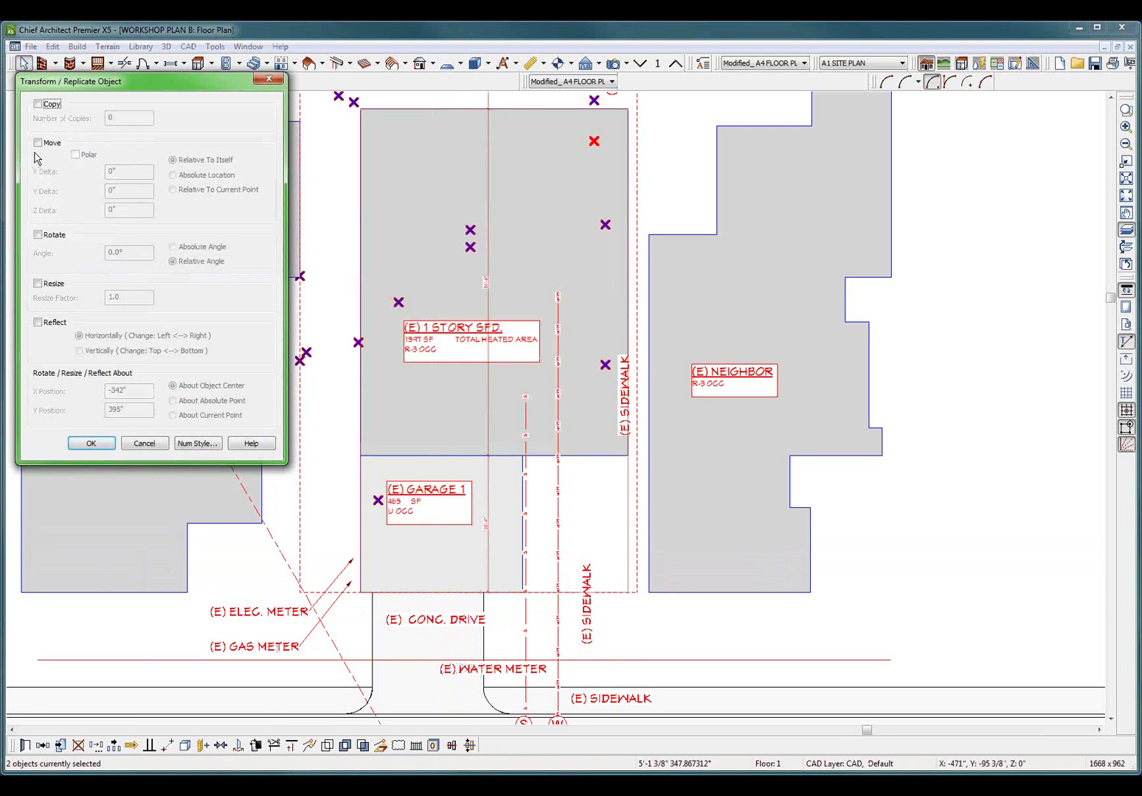
{"action": "left_click", "coordinate": [53, 145]}
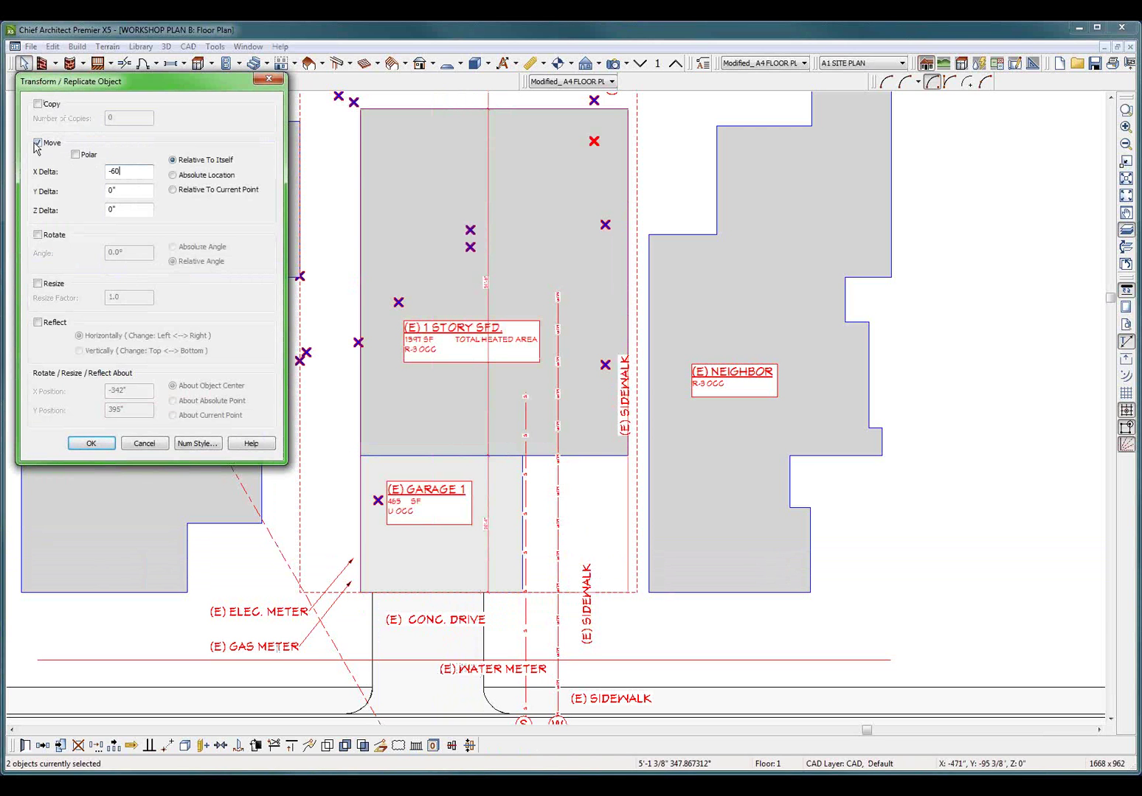
{"action": "key", "text": "Return"}
{"action": "key", "text": "Escape"}
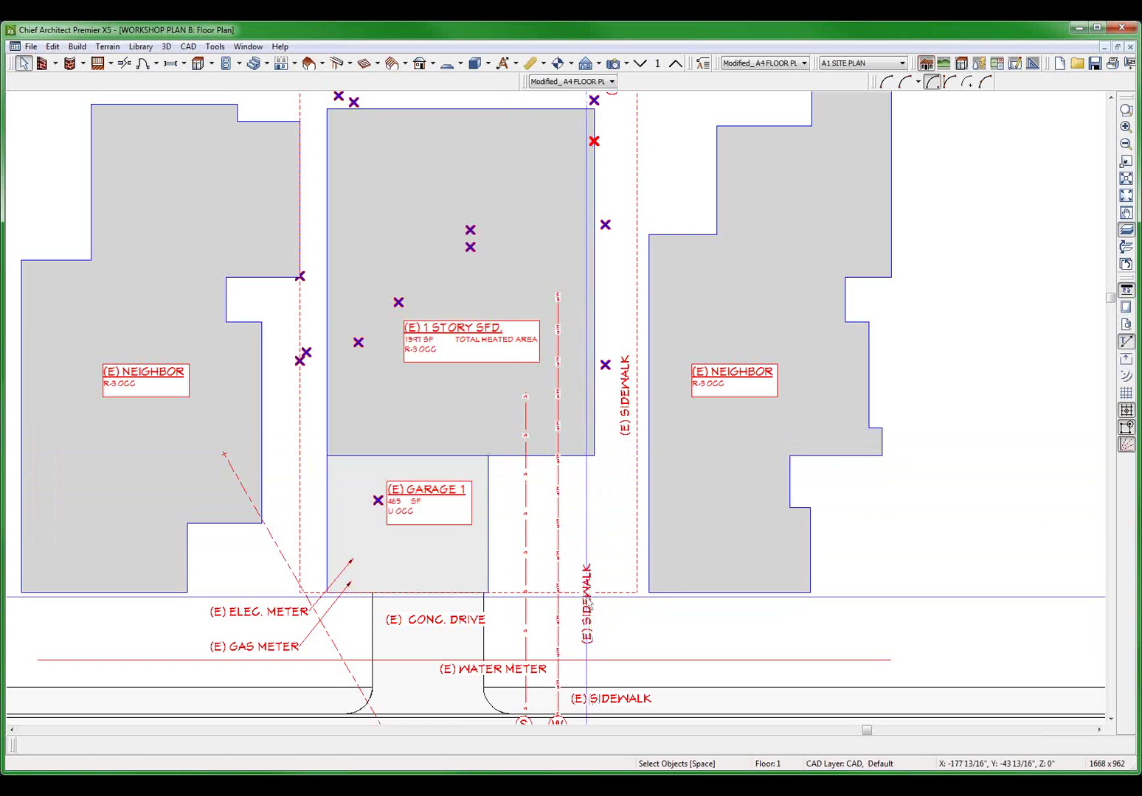
{"action": "left_click", "coordinate": [593, 593]}
{"action": "scroll", "coordinate": [594, 591], "scroll_direction": "up", "scroll_amount": 2}
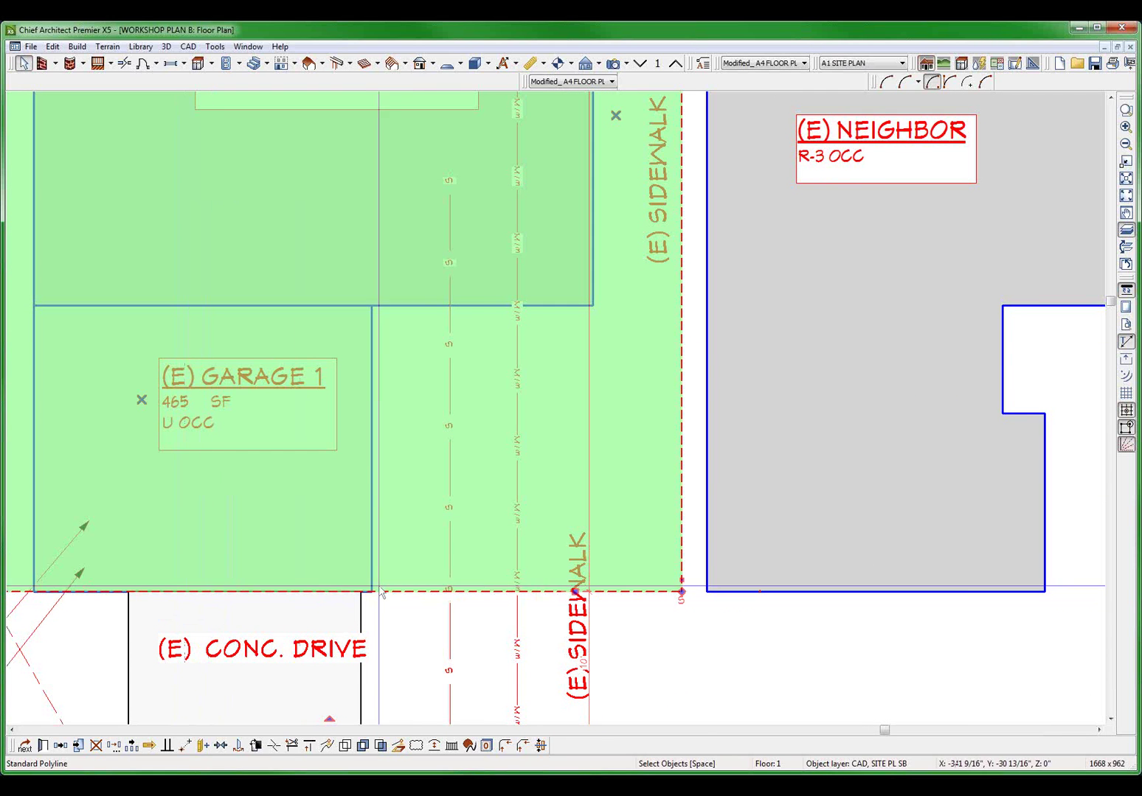
{"action": "left_click", "coordinate": [583, 581]}
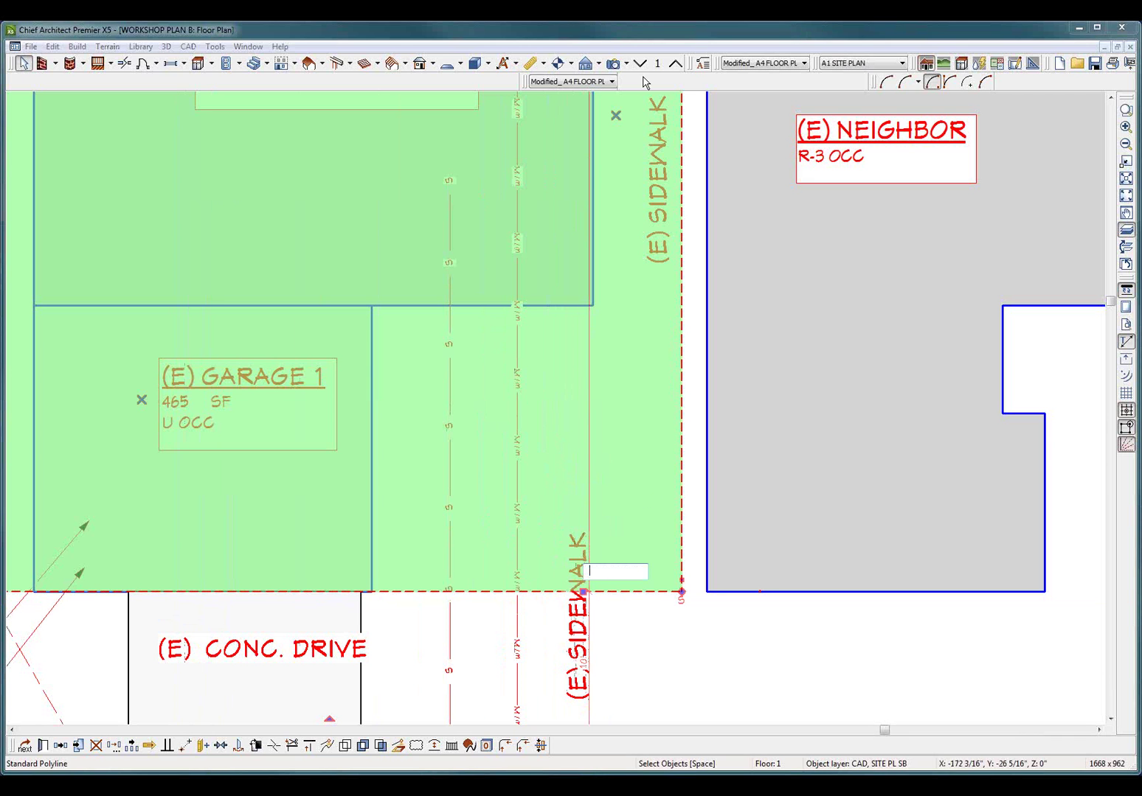
{"action": "key", "text": "Escape"}
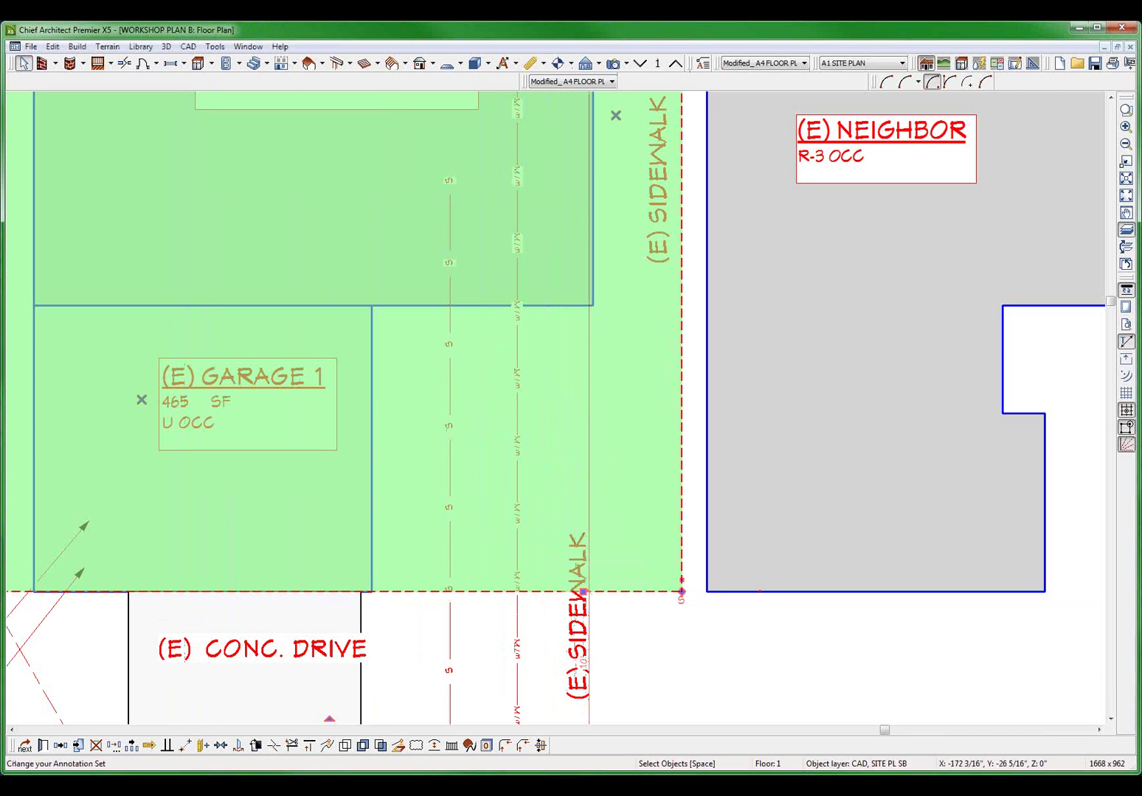
{"action": "key", "text": "Escape"}
- Switch the plan to the A4 FLOOR PLAN WORK annotation set
{"action": "left_click", "coordinate": [588, 81]}
{"action": "scroll", "coordinate": [585, 193], "scroll_direction": "up", "scroll_amount": 2}
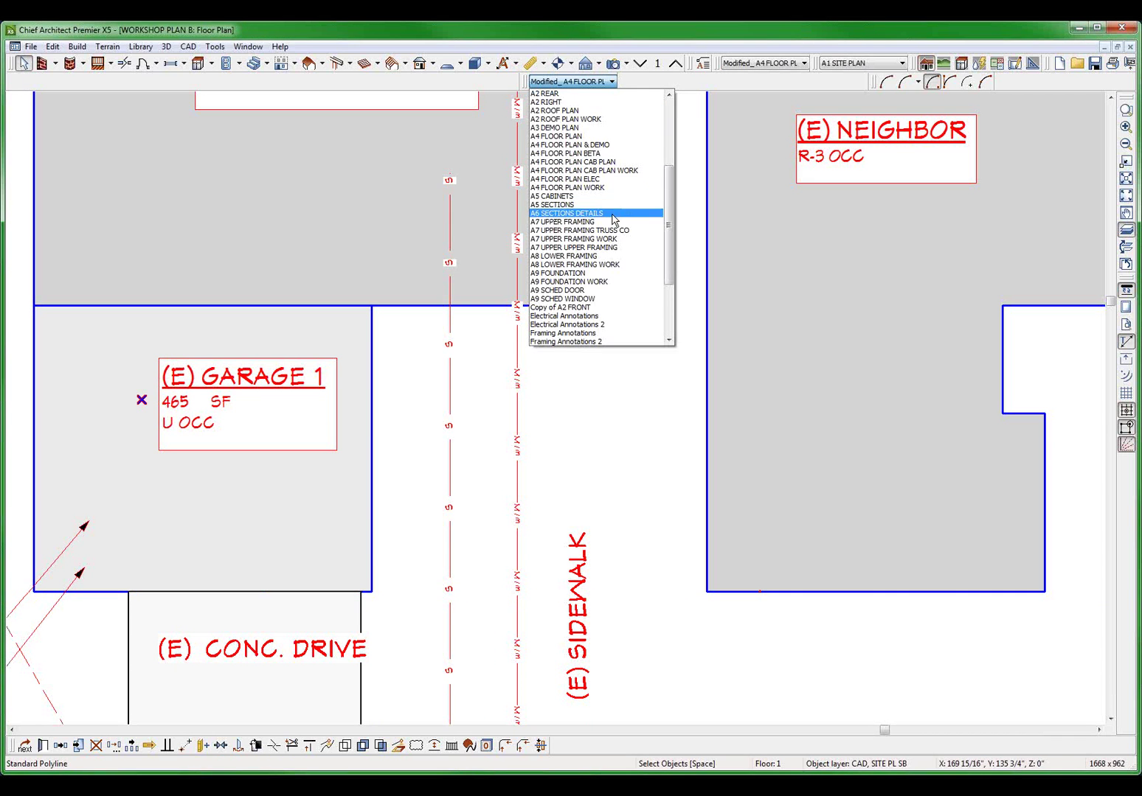
{"action": "left_click", "coordinate": [585, 189]}
{"action": "scroll", "coordinate": [574, 362], "scroll_direction": "down", "scroll_amount": 5}
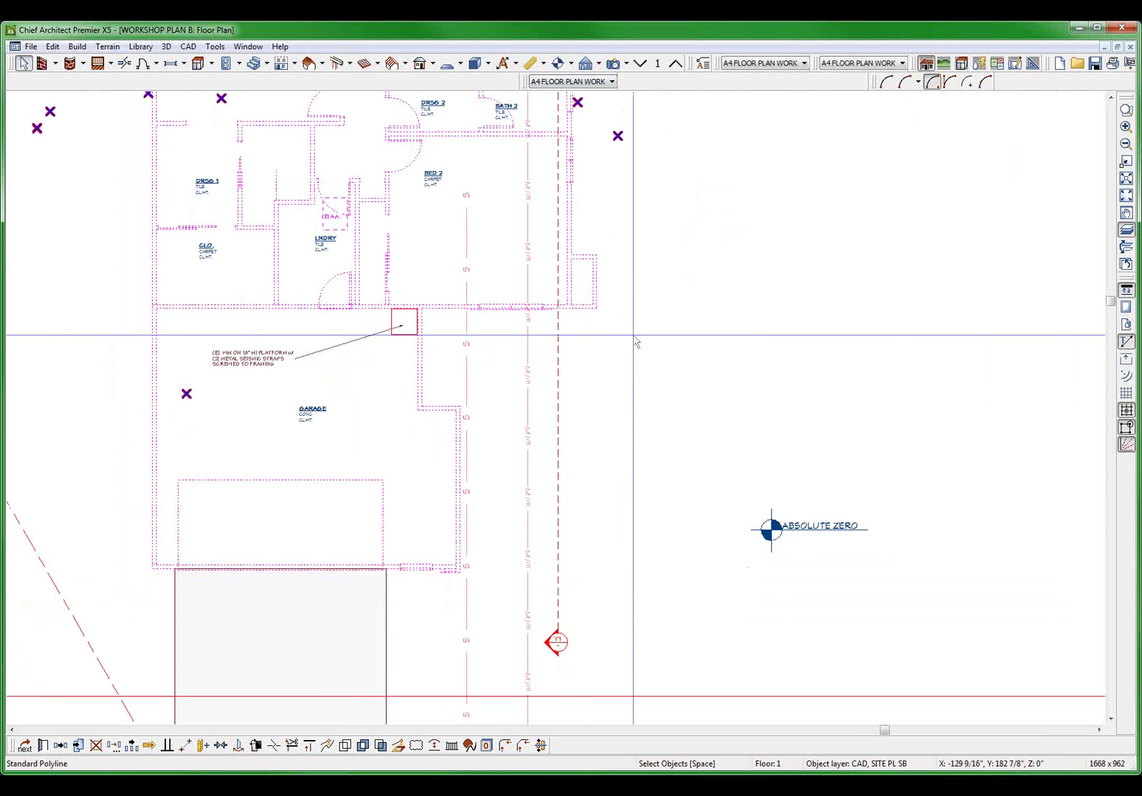
{"action": "scroll", "coordinate": [575, 363], "scroll_direction": "down", "scroll_amount": 2}
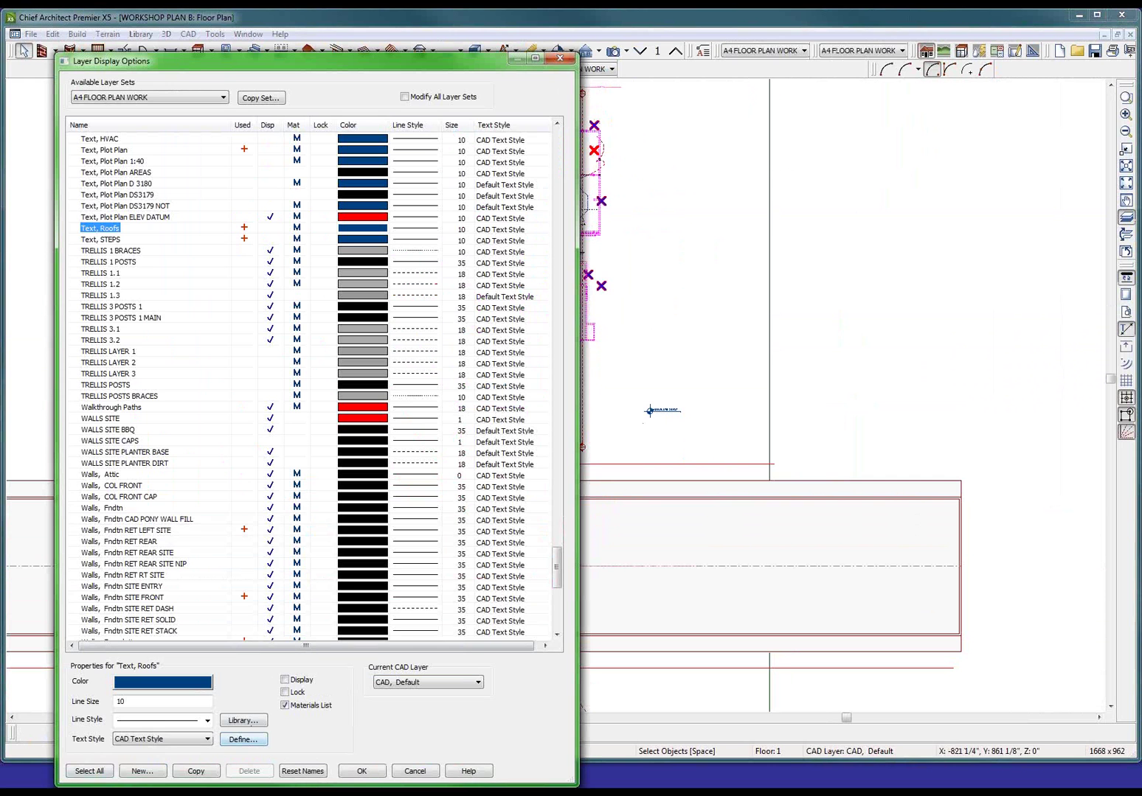
- Lock every layer in the A4 FLOOR PLAN WORK layer set except the -DEMO layer
{"action": "left_click", "coordinate": [89, 772]}
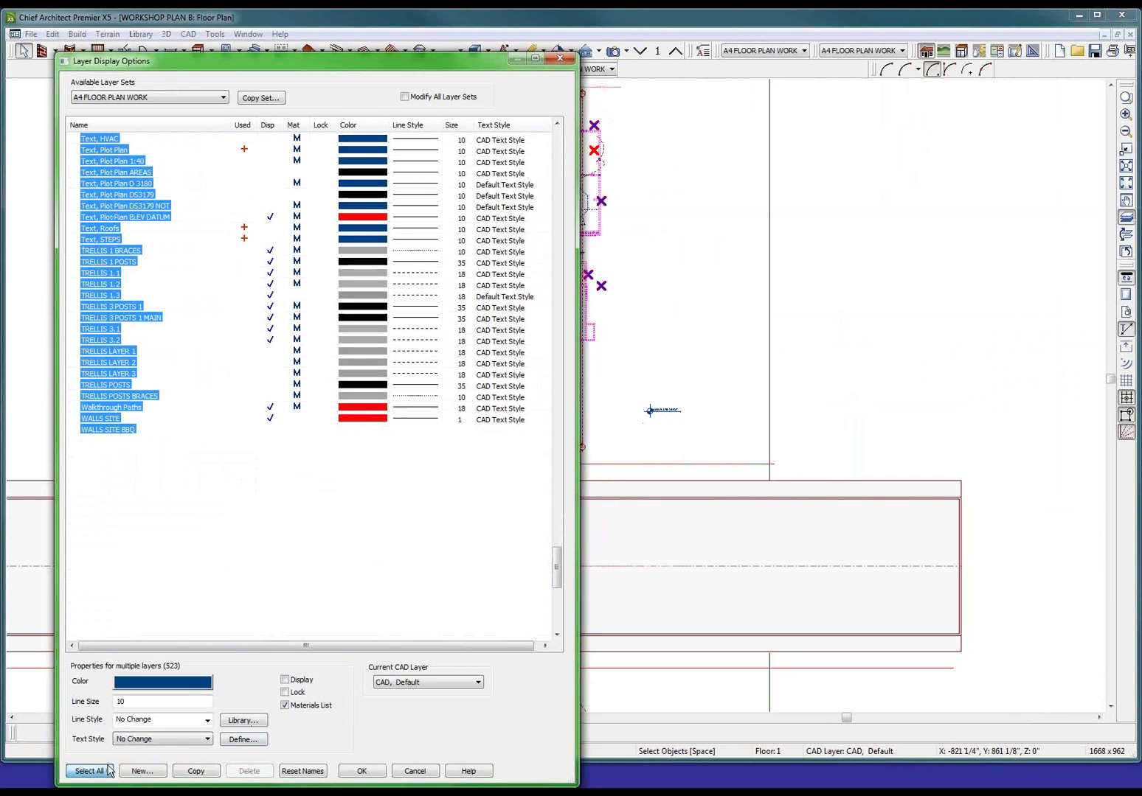
{"action": "left_click", "coordinate": [284, 693]}
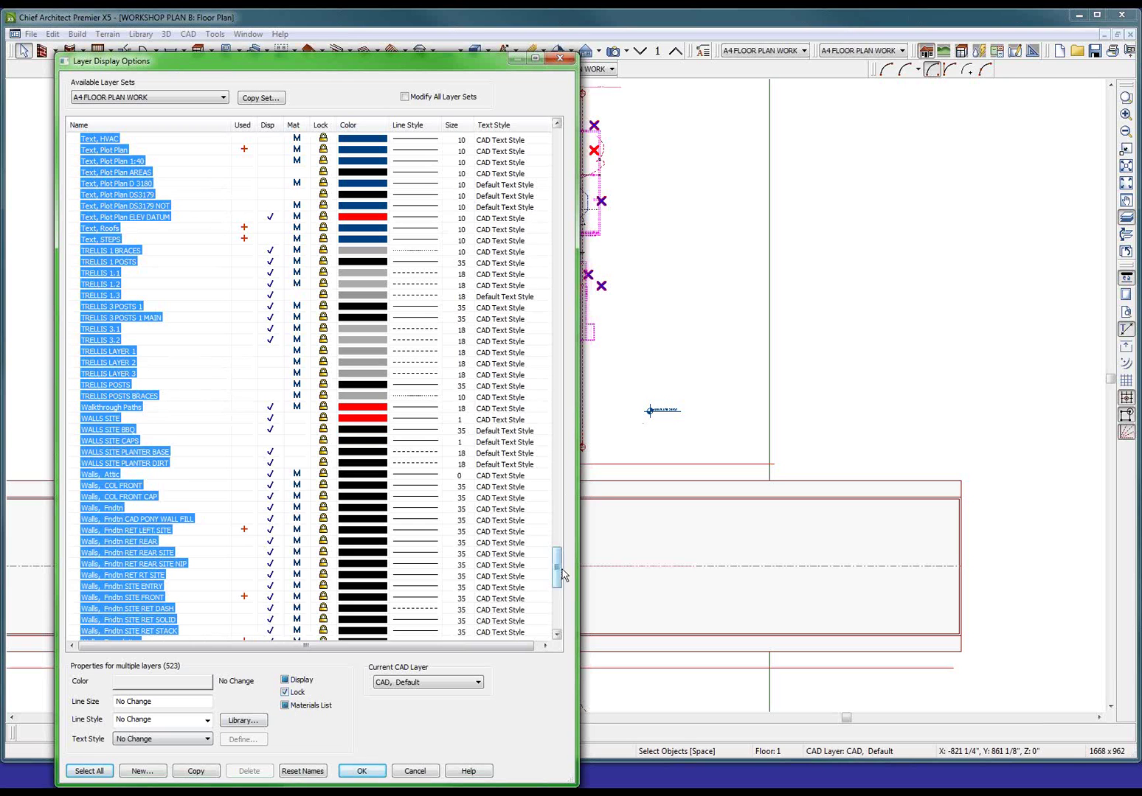
{"action": "left_click_drag", "start_coordinate": [553, 566], "coordinate": [556, 140]}
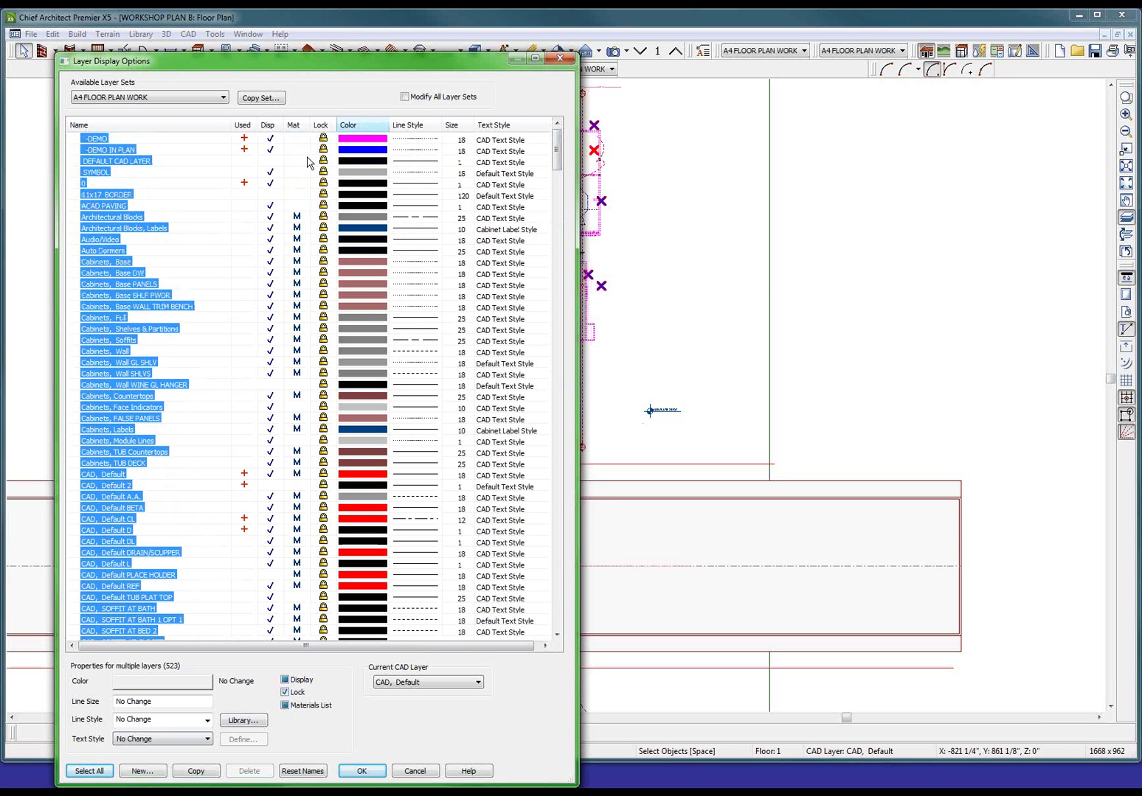
{"action": "left_click", "coordinate": [323, 138]}
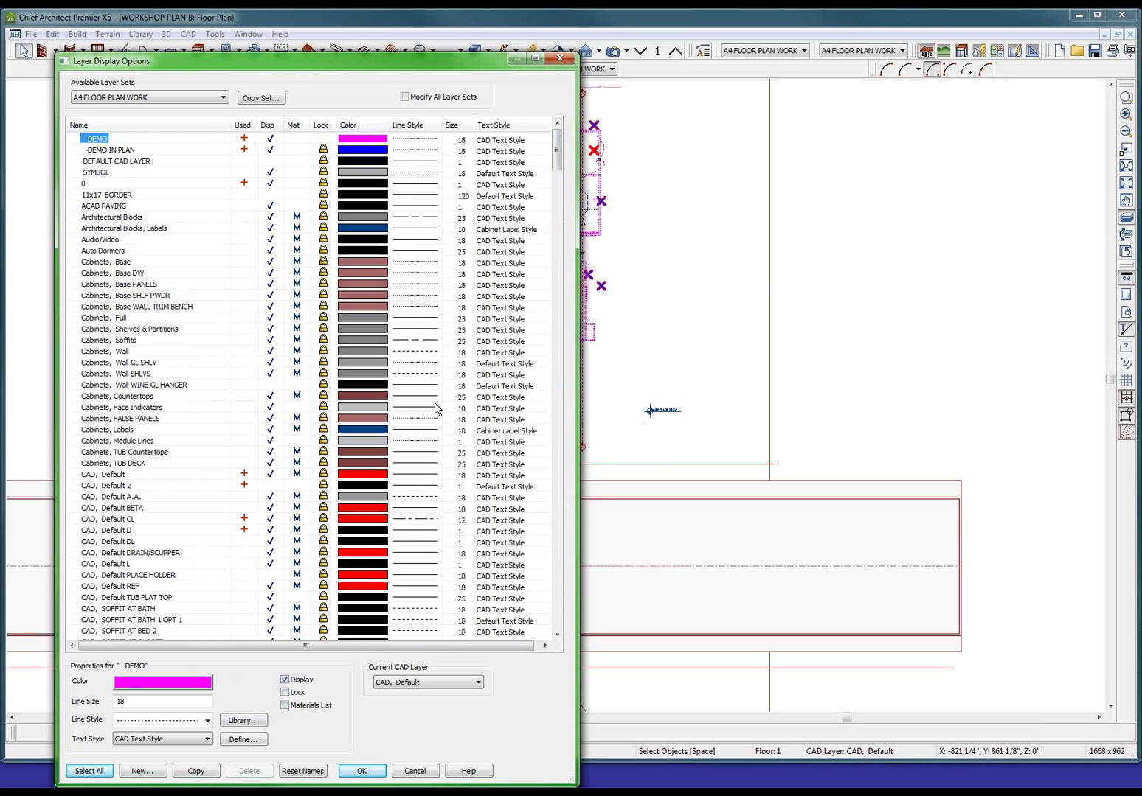
{"action": "key", "text": "Return"}
- Delete all unlocked -DEMO layer objects of the old building from the floor plan
{"action": "scroll", "coordinate": [468, 476], "scroll_direction": "down", "scroll_amount": 2}
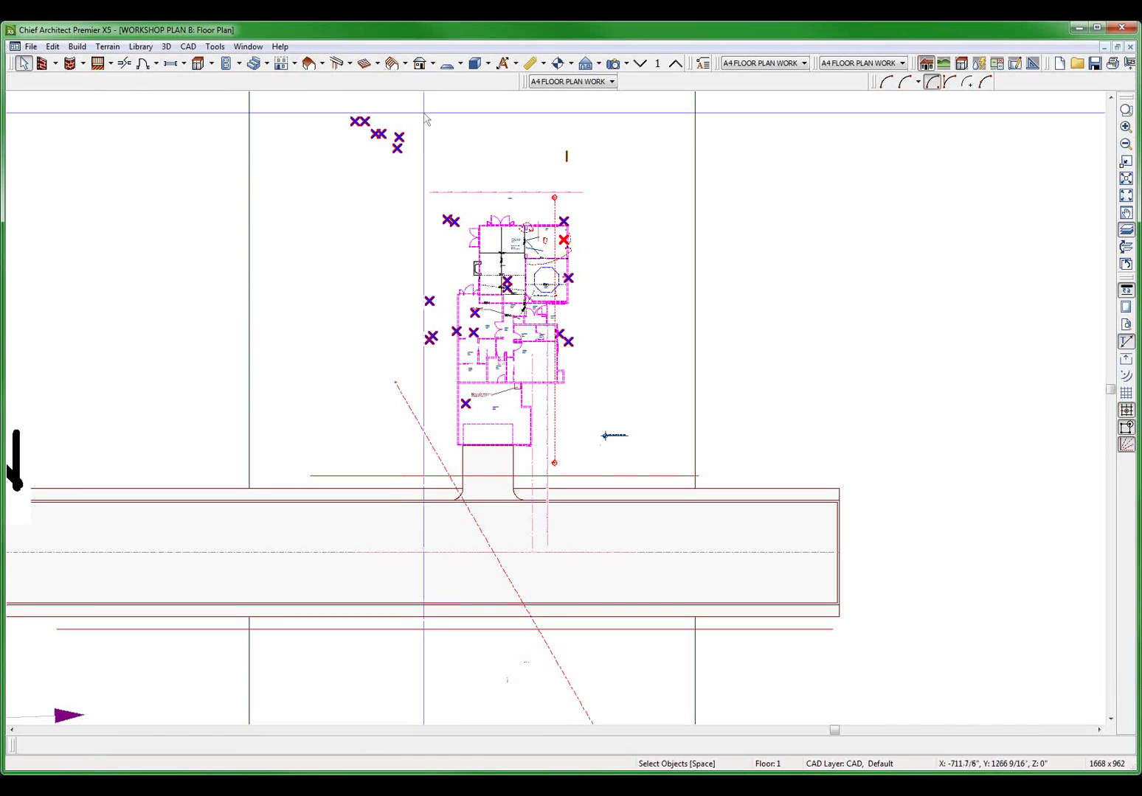
{"action": "left_click_drag", "start_coordinate": [404, 143], "coordinate": [631, 468]}
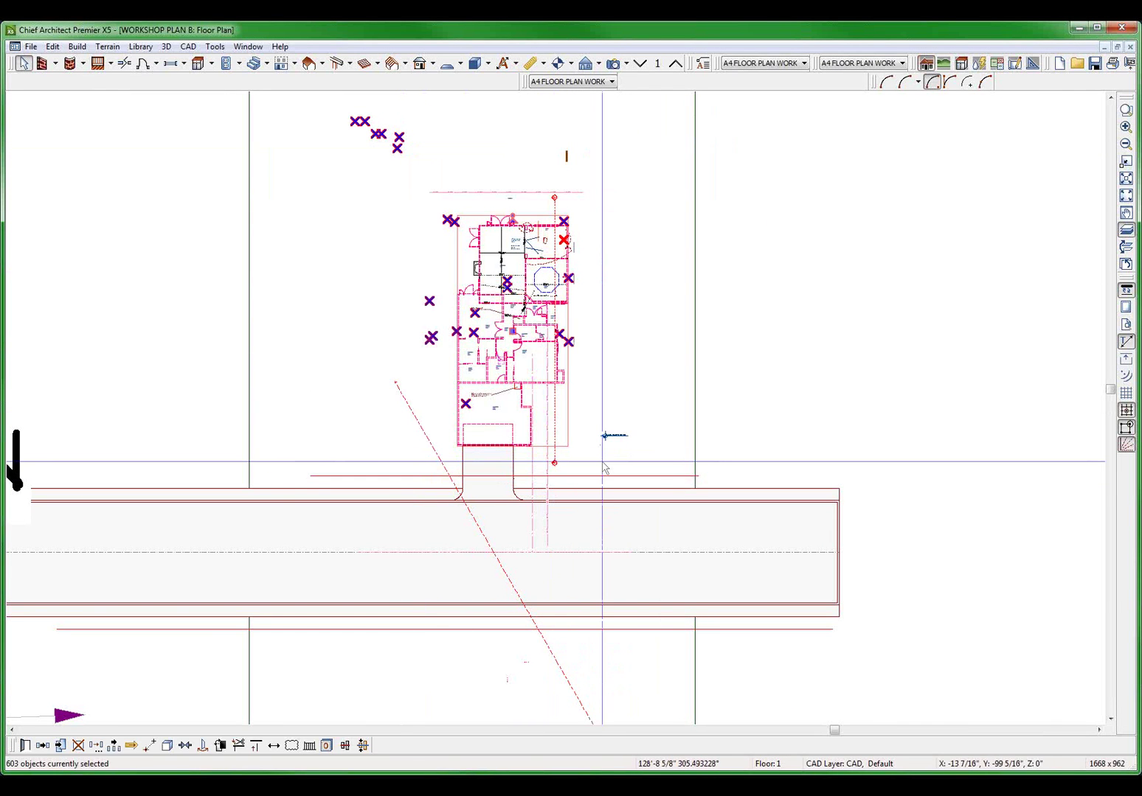
{"action": "key", "text": "Delete"}
{"action": "scroll", "coordinate": [603, 466], "scroll_direction": "up", "scroll_amount": 4}
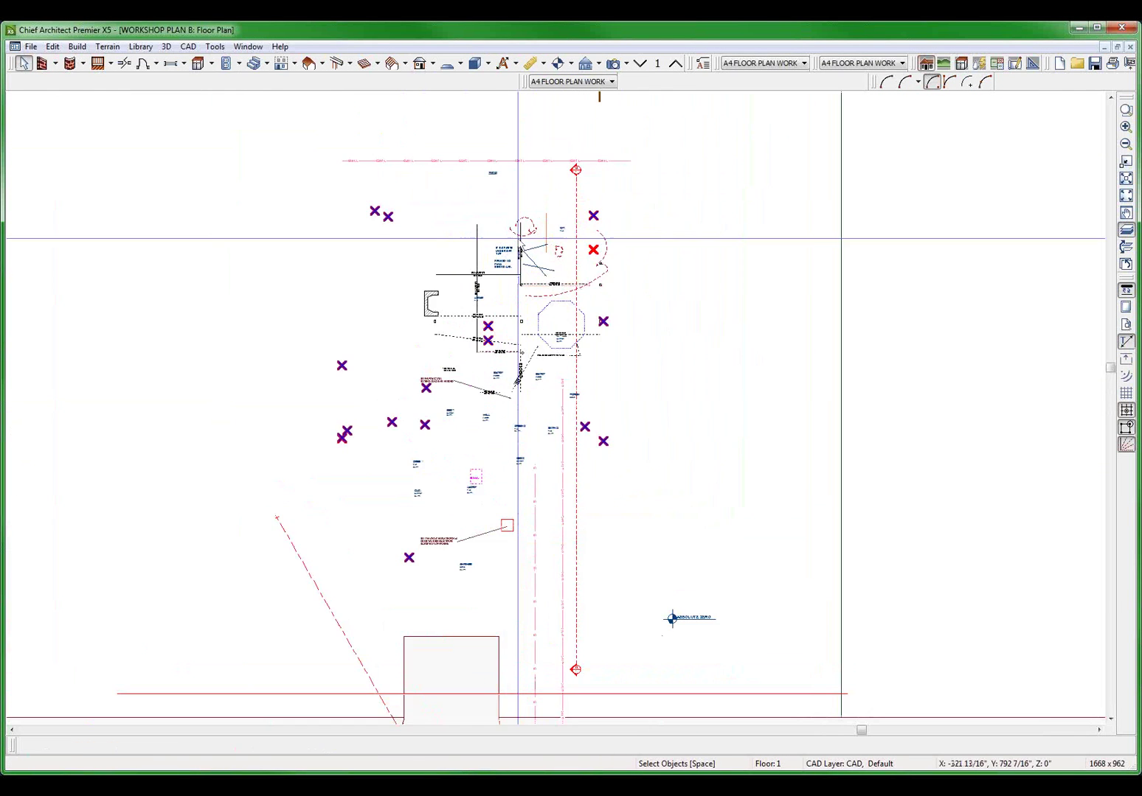
- Unlock all layers in the A4 FLOOR PLAN WORK layer set
{"action": "scroll", "coordinate": [603, 467], "scroll_direction": "down", "scroll_amount": 1}
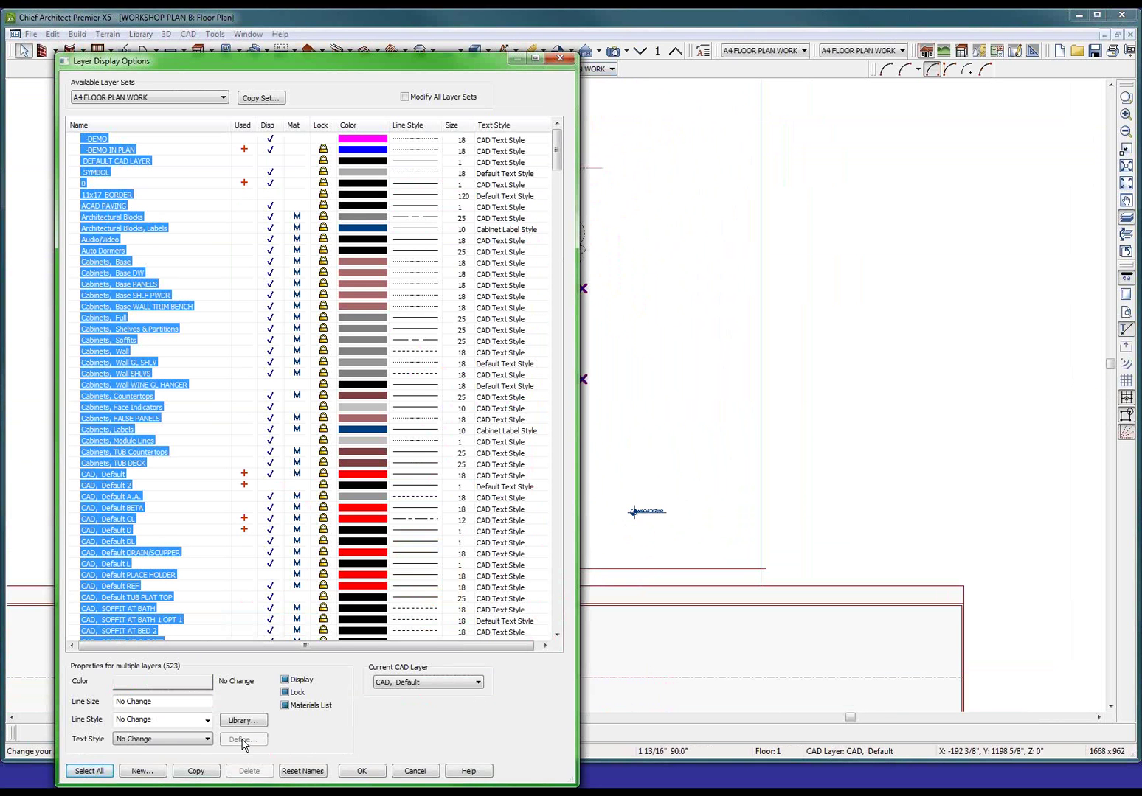
{"action": "left_click", "coordinate": [286, 693]}
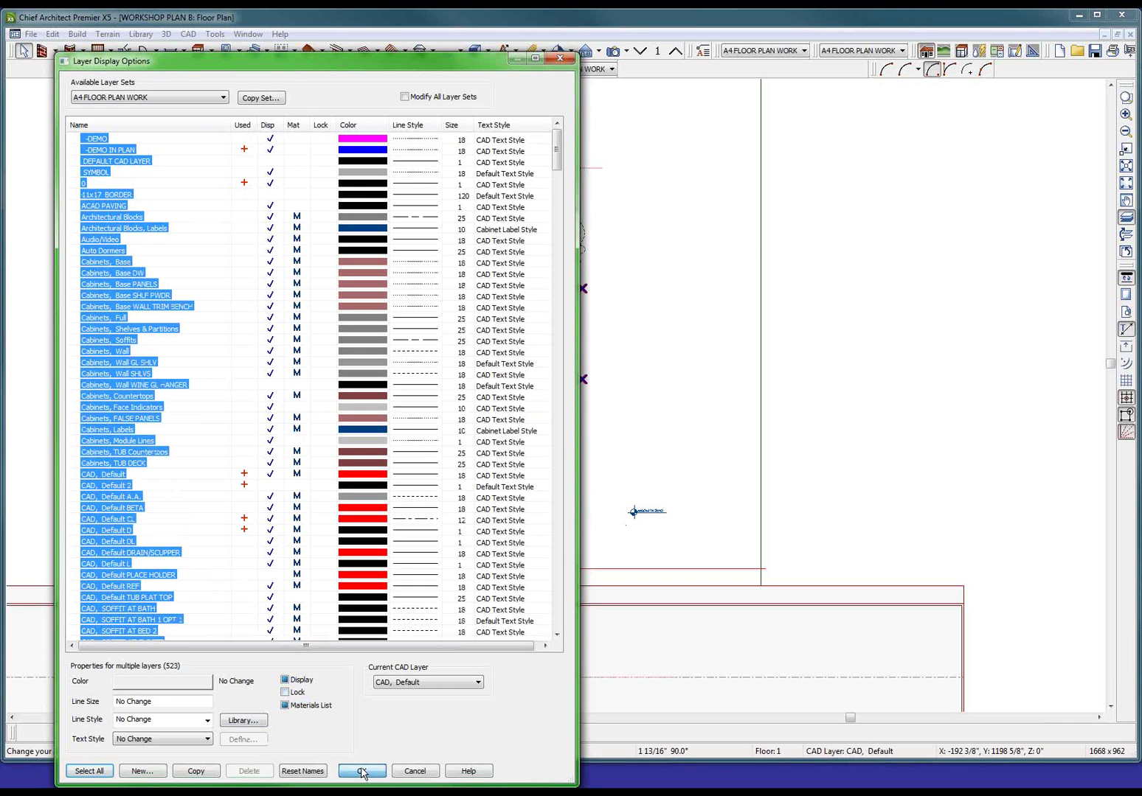